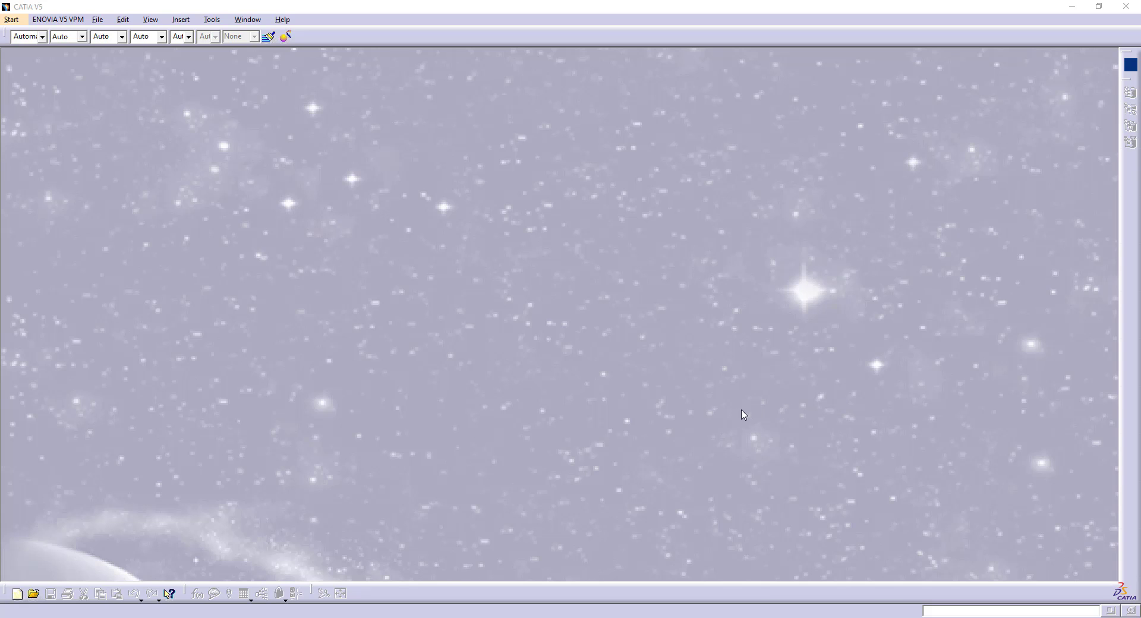
# - View the reference drawing and start a new part document
pyautogui.hotkey('alt', 'Tab')
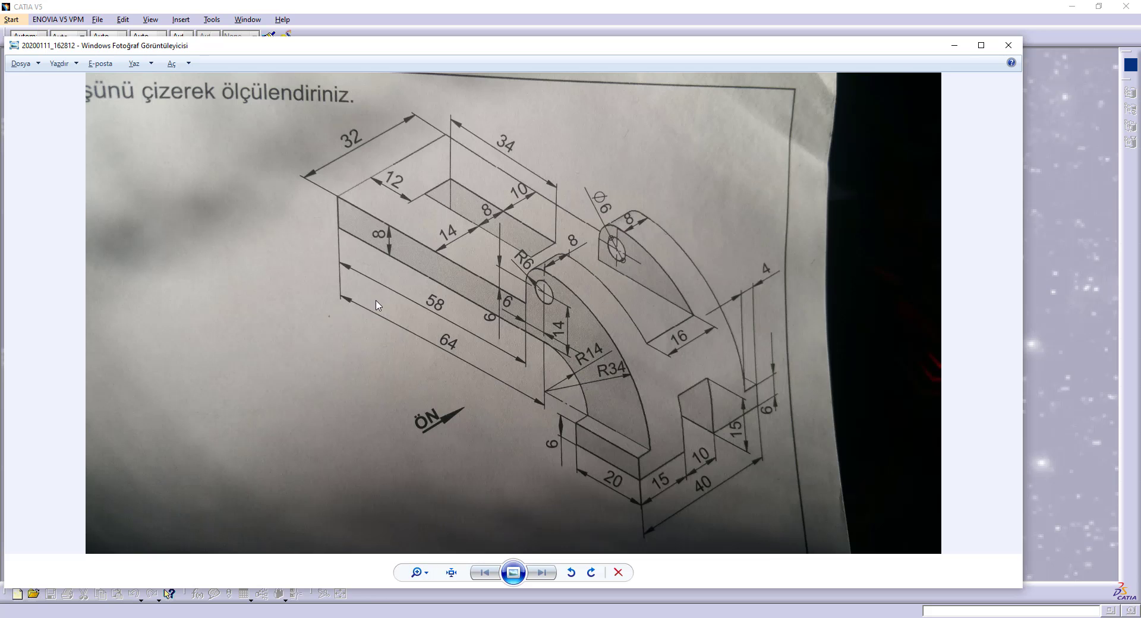
pyautogui.click(20, 23)
pyautogui.click(40, 34)
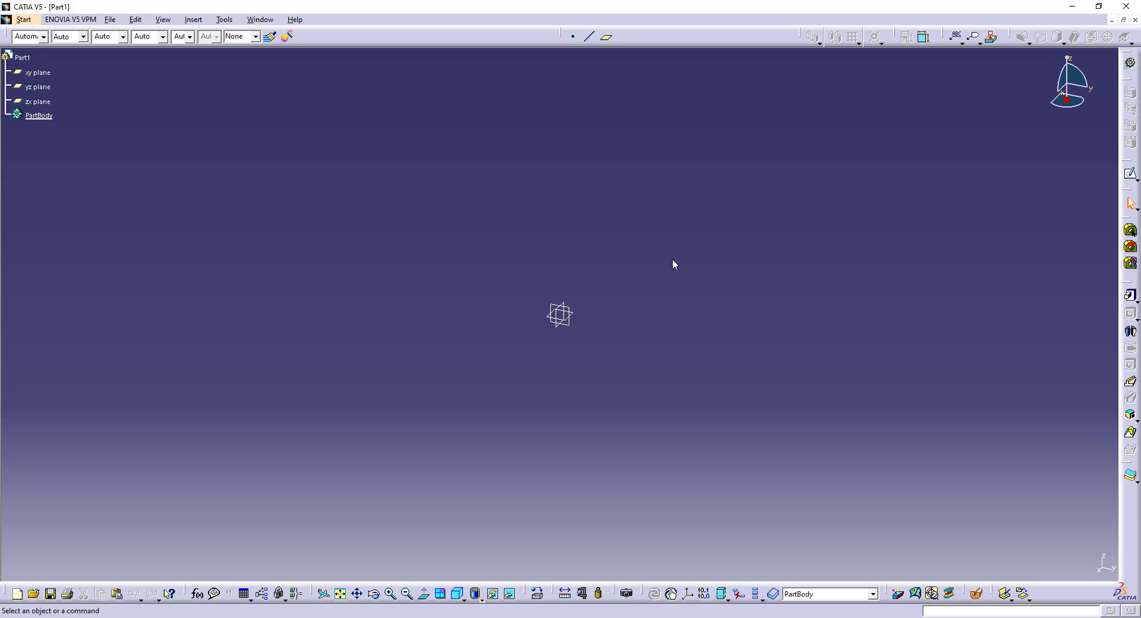
# - Set the part number to TutorialPart3 and save the part as TutorialPart3.CATPart
pyautogui.rightClick(23, 57)
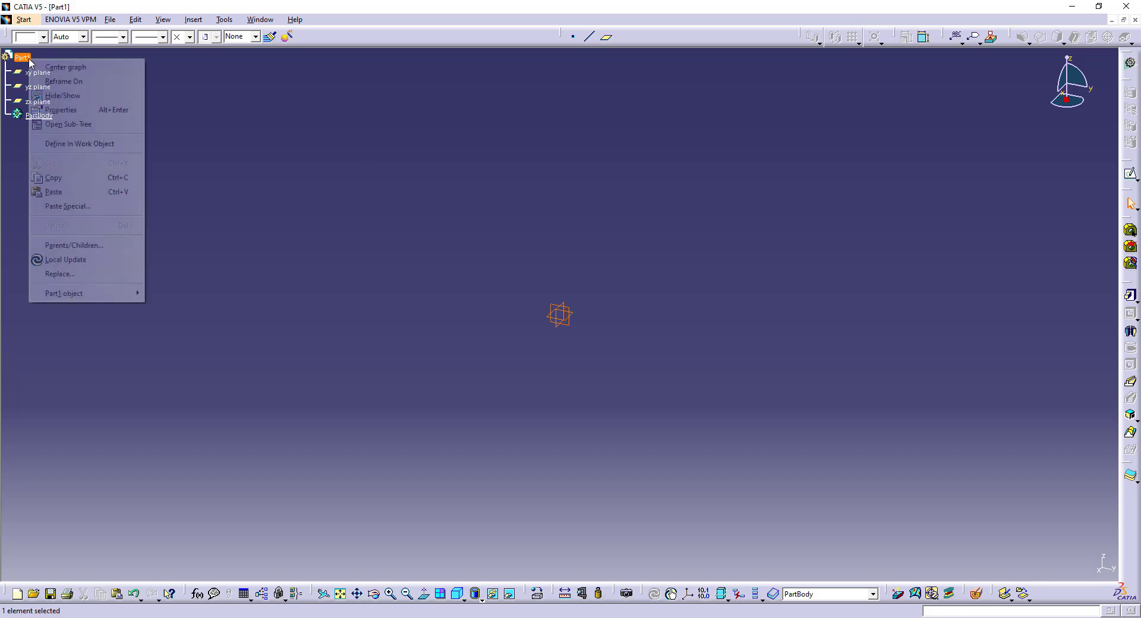
pyautogui.click(59, 110)
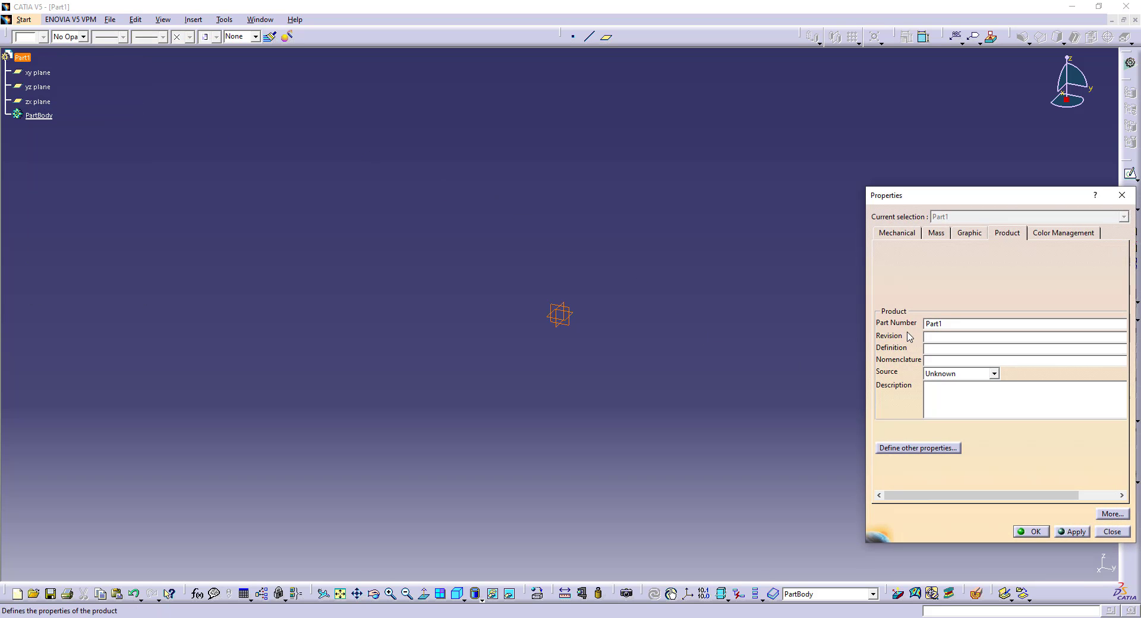
pyautogui.write('Tutorias')
pyautogui.press('Return')
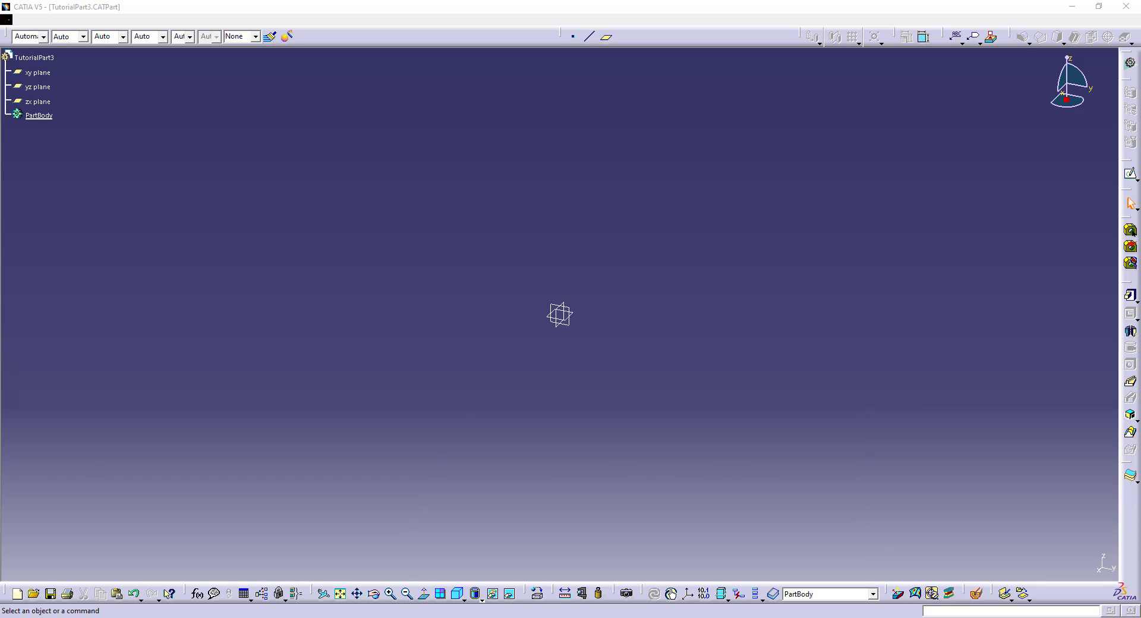
# - Check the reference drawing, open a sketch on the yz plane and start the Profile tool
pyautogui.hotkey('alt', 'Tab')
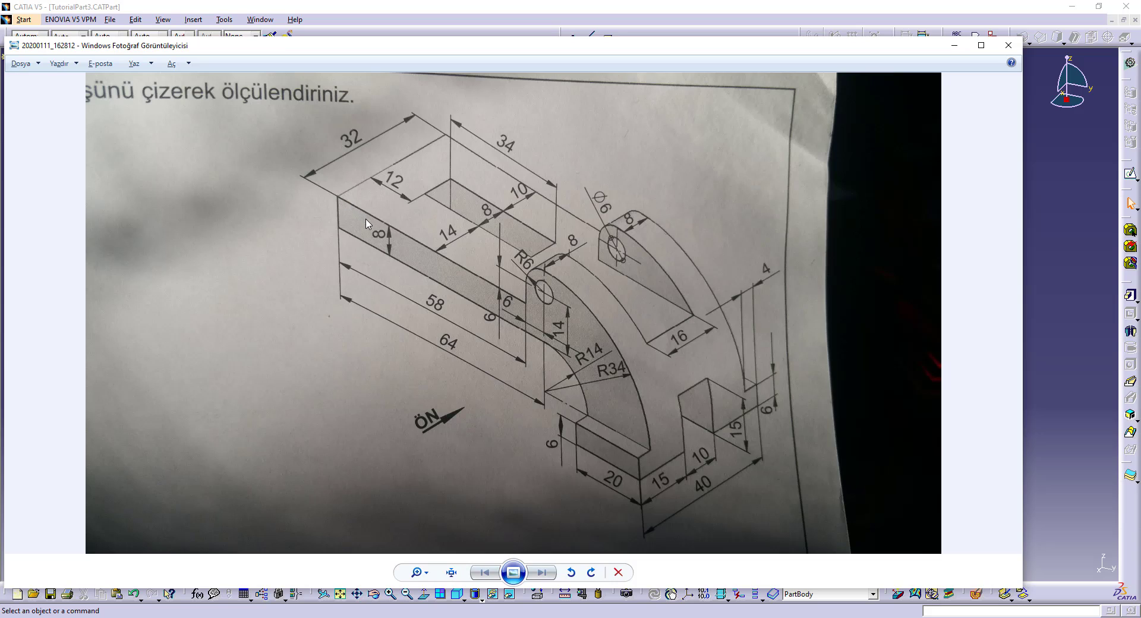
pyautogui.click(545, 5)
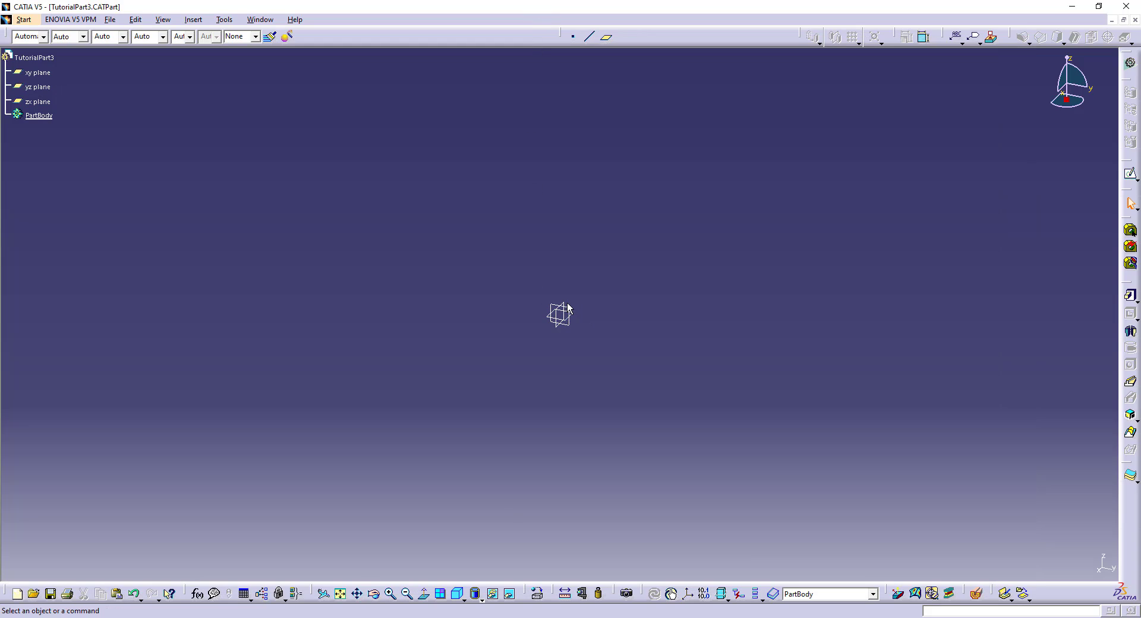
pyautogui.click(573, 312)
pyautogui.click(1130, 173)
pyautogui.click(1002, 37)
pyautogui.hotkey('alt', 'Tab')
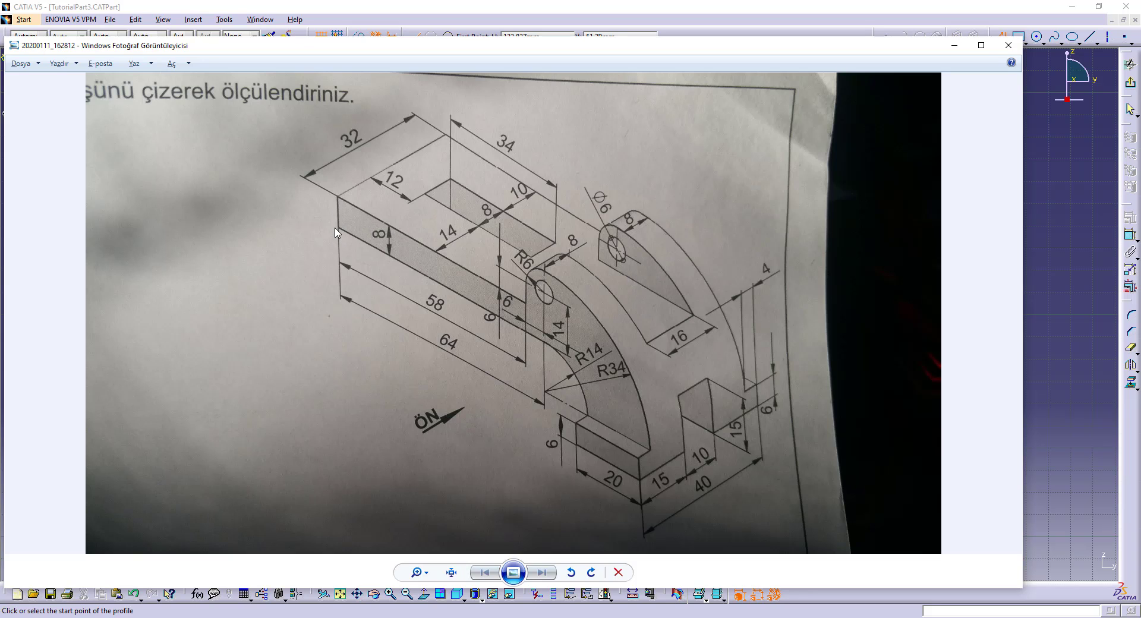
pyautogui.hotkey('alt', 'Tab')
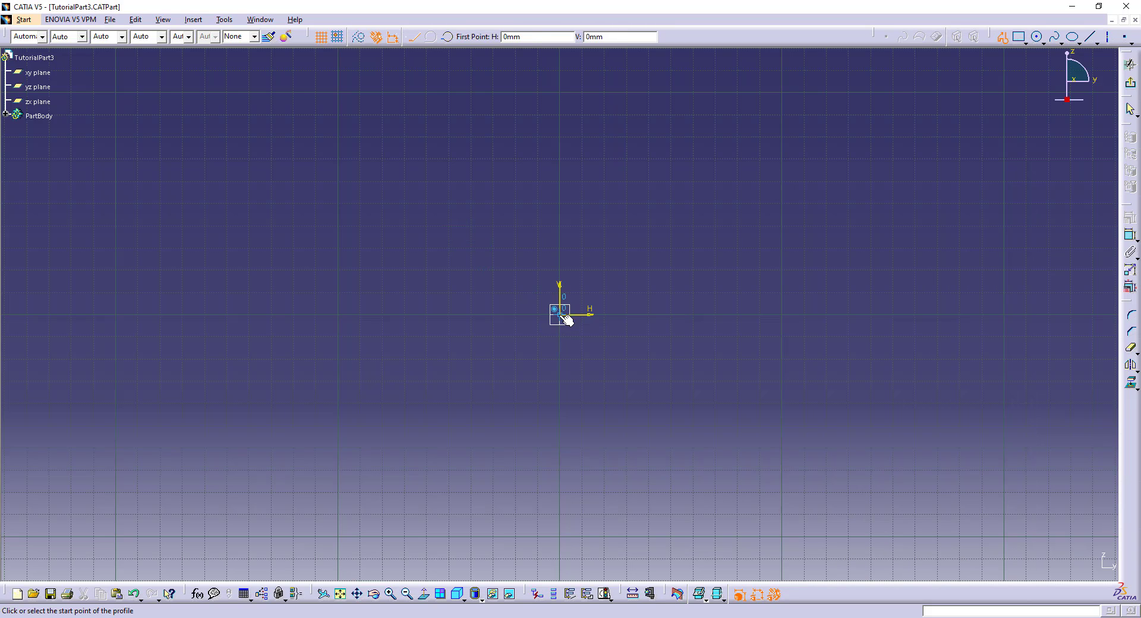
# - Draw an 8 mm vertical line upward from the sketch origin
pyautogui.click(559, 315)
pyautogui.press('Tab')
pyautogui.press('Tab')
pyautogui.write('8')
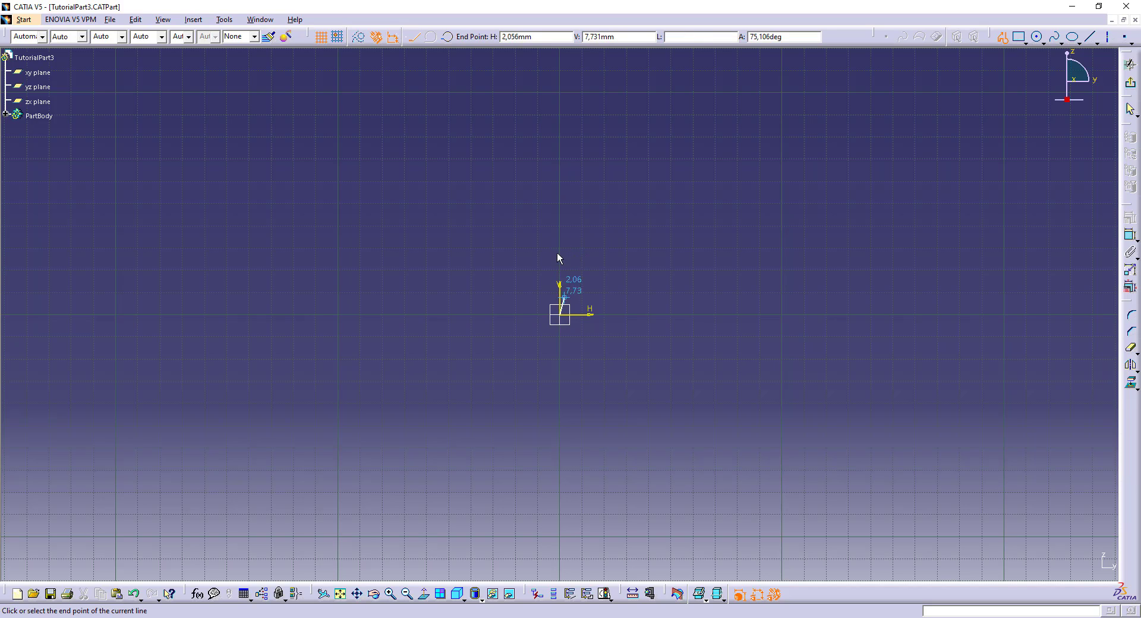
pyautogui.moveTo(557, 252)
pyautogui.keyDown('ctrl'); pyautogui.mouseDown(button='middle')
pyautogui.moveTo(542, 176)
pyautogui.moveTo(557, 188)
pyautogui.mouseUp(button='middle'); pyautogui.keyUp('ctrl')
pyautogui.click(559, 190)
# - Continue the profile with a 58 mm horizontal line from the vertical line's upper end and finish the profile
pyautogui.hotkey('alt', 'Tab')
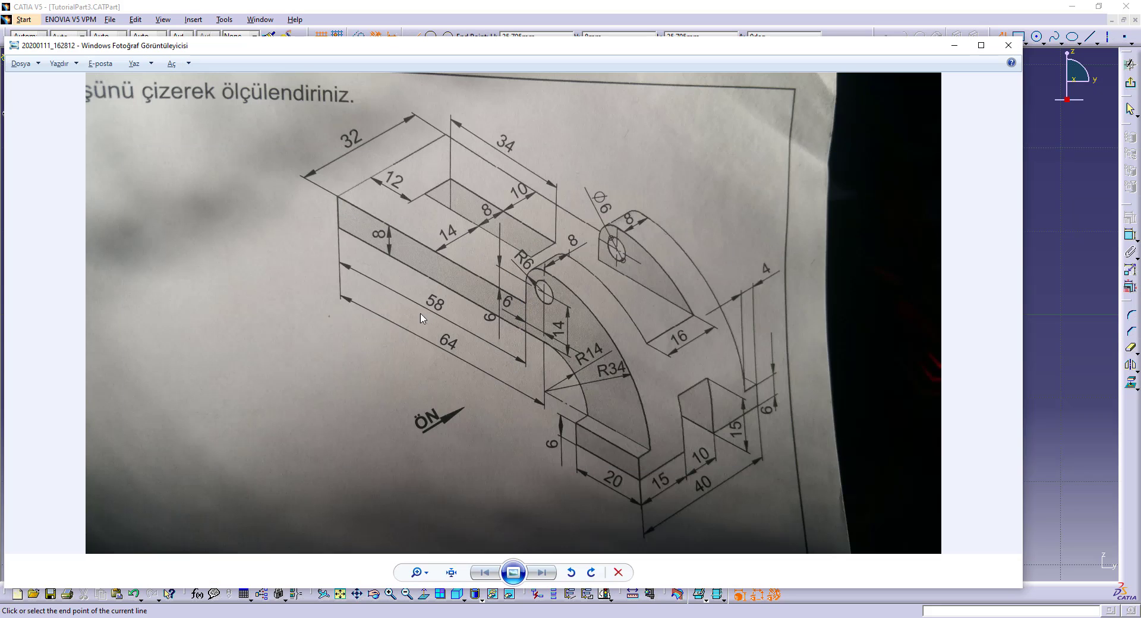
pyautogui.hotkey('alt', 'Tab')
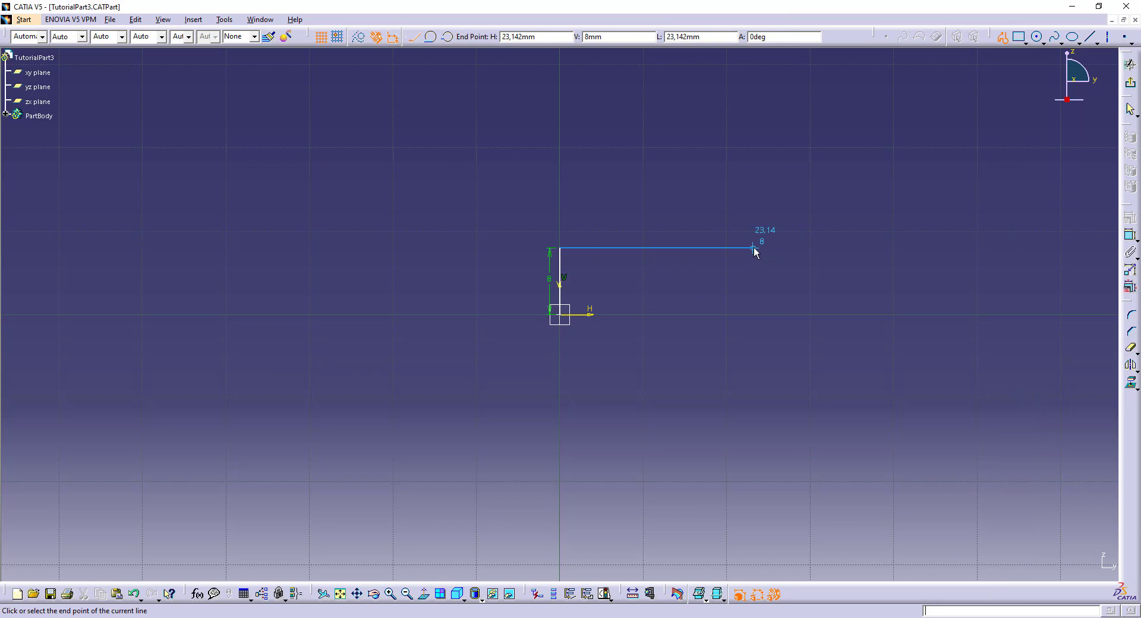
pyautogui.press('Tab')
pyautogui.press('Tab')
pyautogui.write('58')
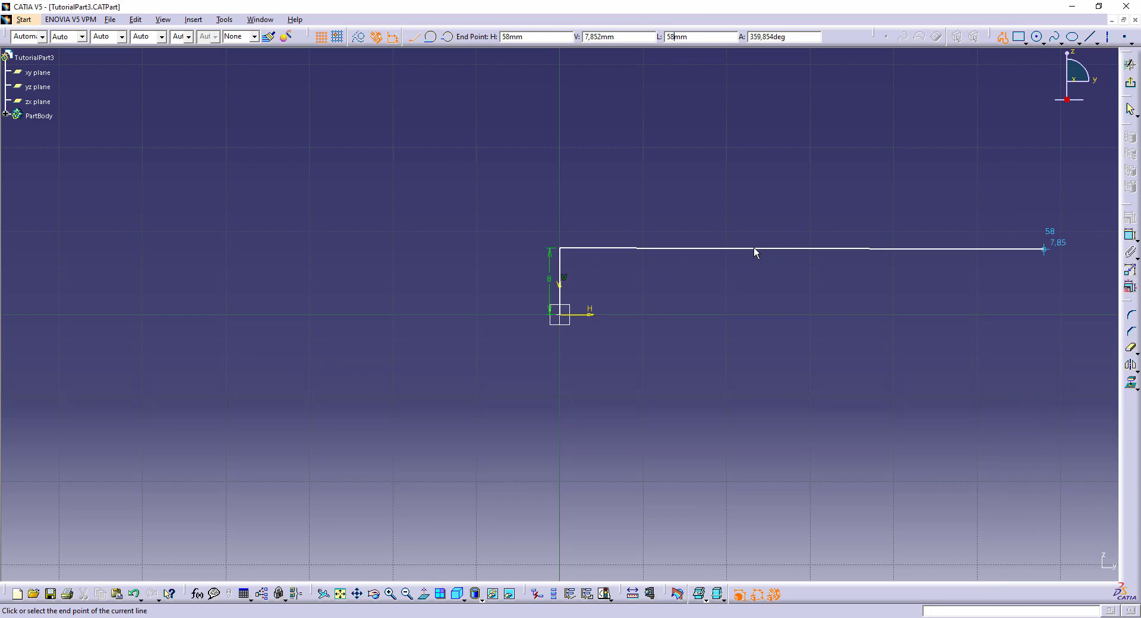
pyautogui.click(810, 246)
pyautogui.press('Escape')
# - Consult the reference drawing and draw a circle of radius 34 mm to the right of the profile
pyautogui.hotkey('alt', 'Tab')
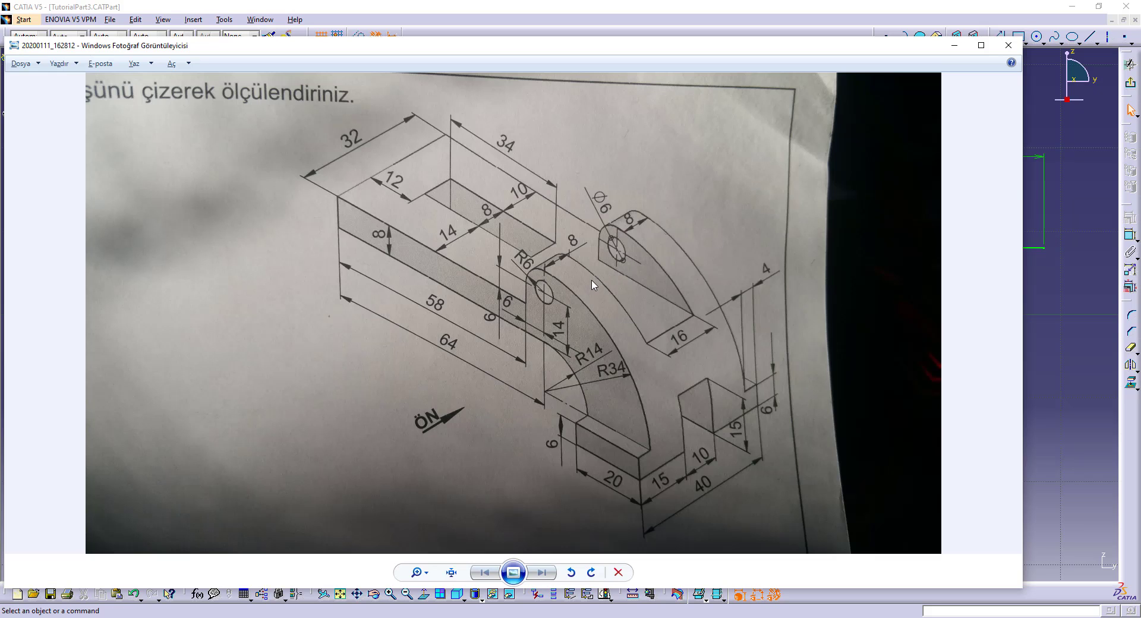
pyautogui.hotkey('alt', 'Tab')
pyautogui.moveTo(634, 280)
pyautogui.mouseDown(button='middle')
pyautogui.moveTo(611, 268)
pyautogui.moveTo(554, 276)
pyautogui.mouseUp(button='middle')
pyautogui.hotkey('alt', 'Tab')
pyautogui.hotkey('alt', 'Tab')
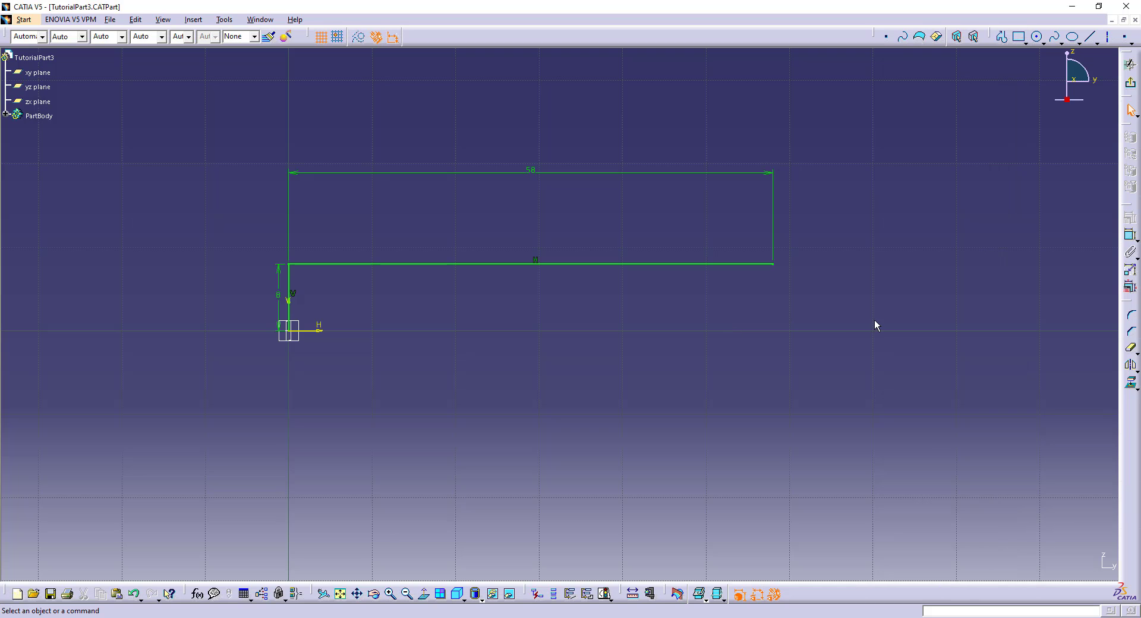
pyautogui.moveTo(877, 323); pyautogui.dragTo(657, 357, button='middle')
pyautogui.scroll(-3, 657, 356)
pyautogui.click(1037, 36)
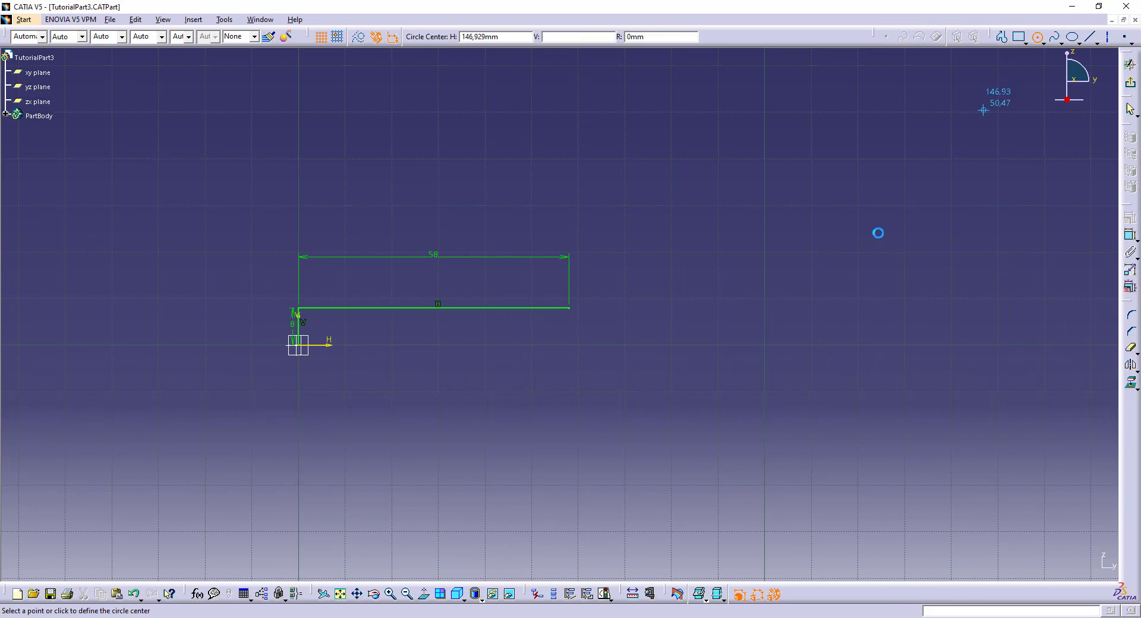
pyautogui.click(781, 325)
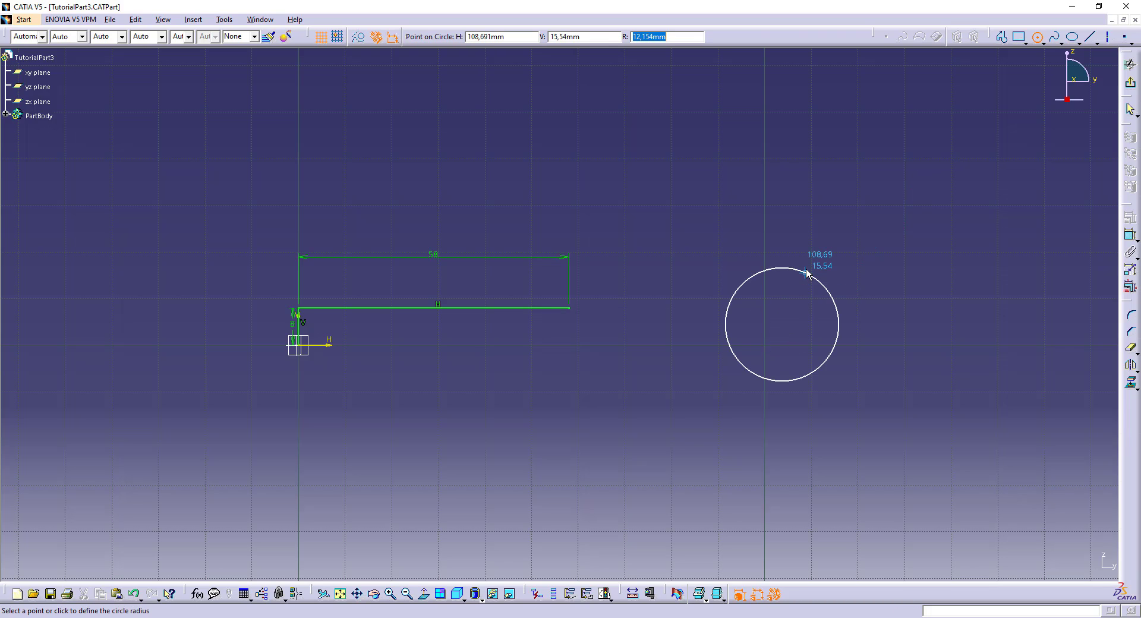
pyautogui.write('34')
pyautogui.press('Return')
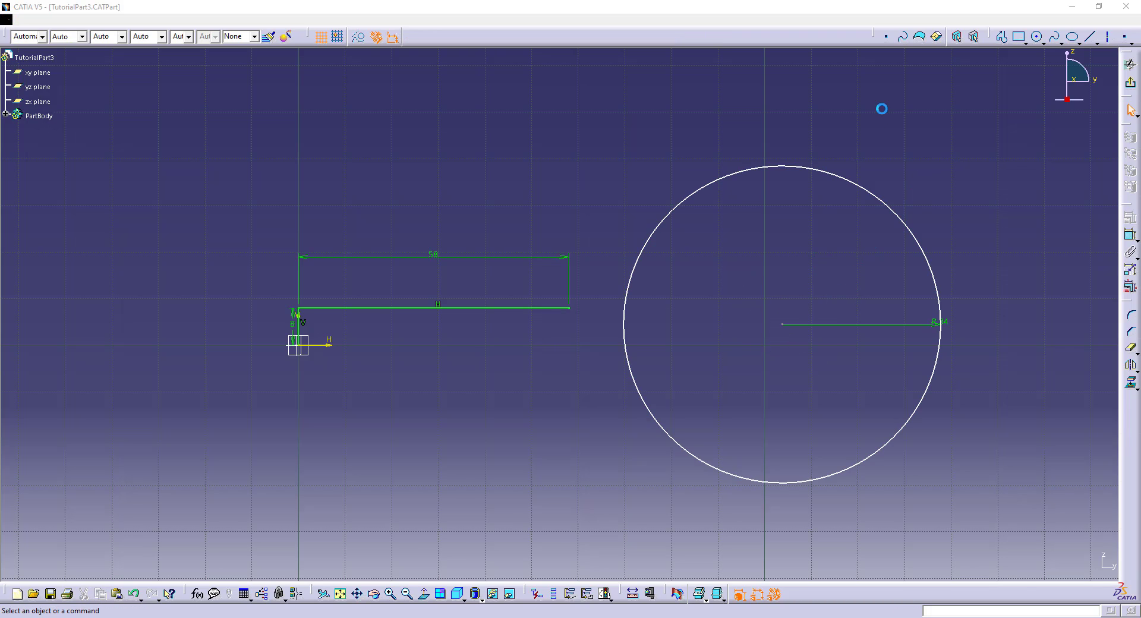
# - Add a concentric circle of radius 14 mm inside the 34 mm radius circle
pyautogui.hotkey('alt', 'Tab')
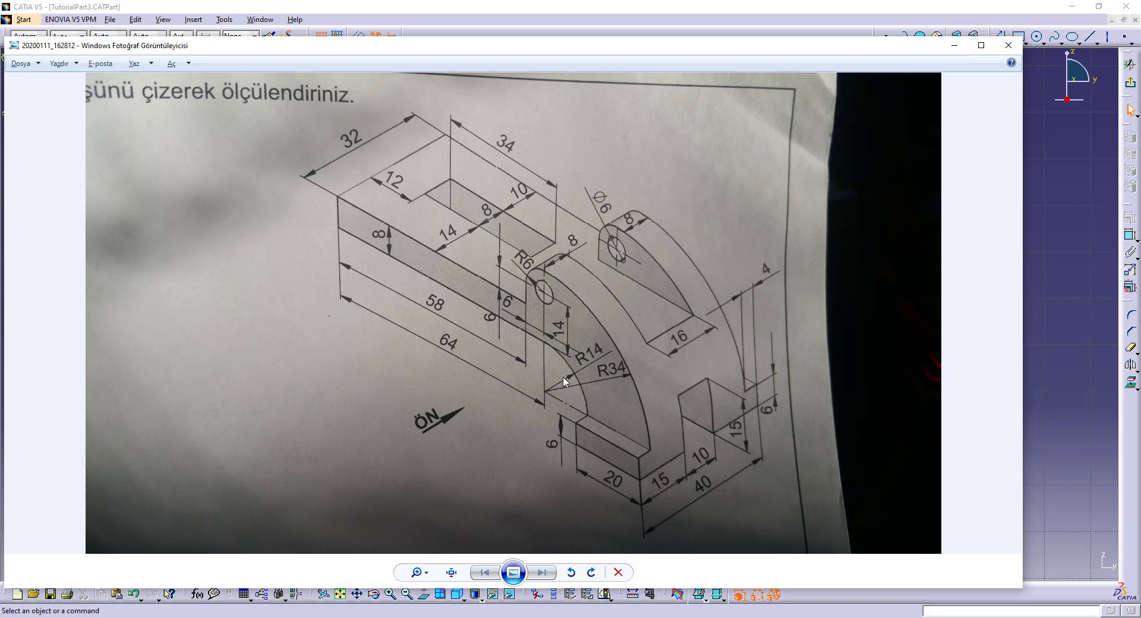
pyautogui.hotkey('alt', 'Tab')
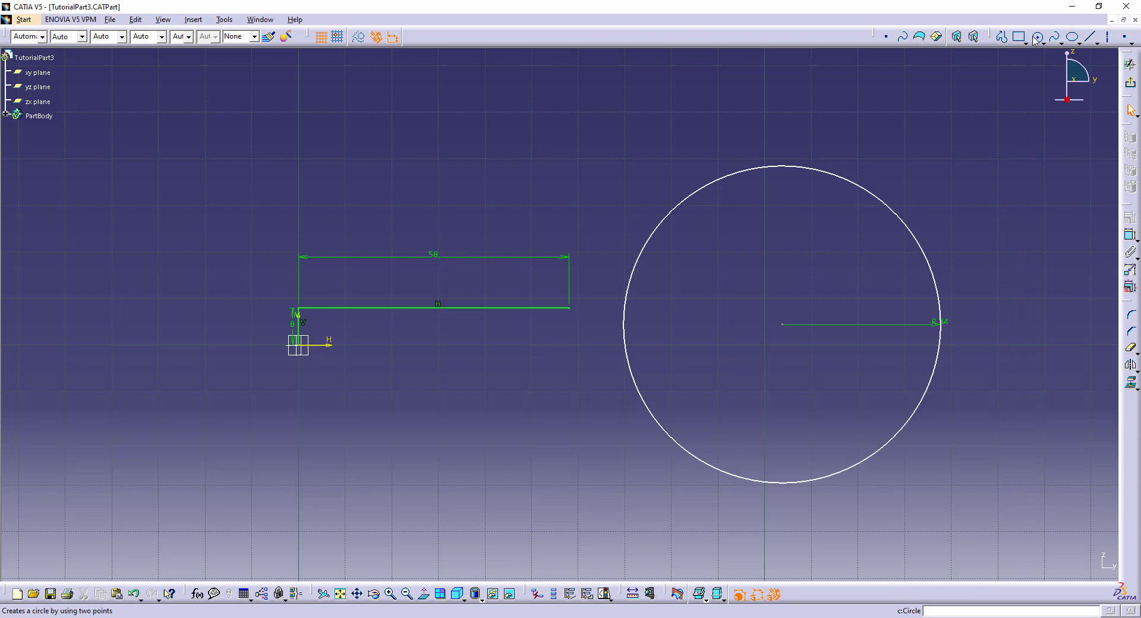
pyautogui.click(1036, 38)
pyautogui.click(782, 324)
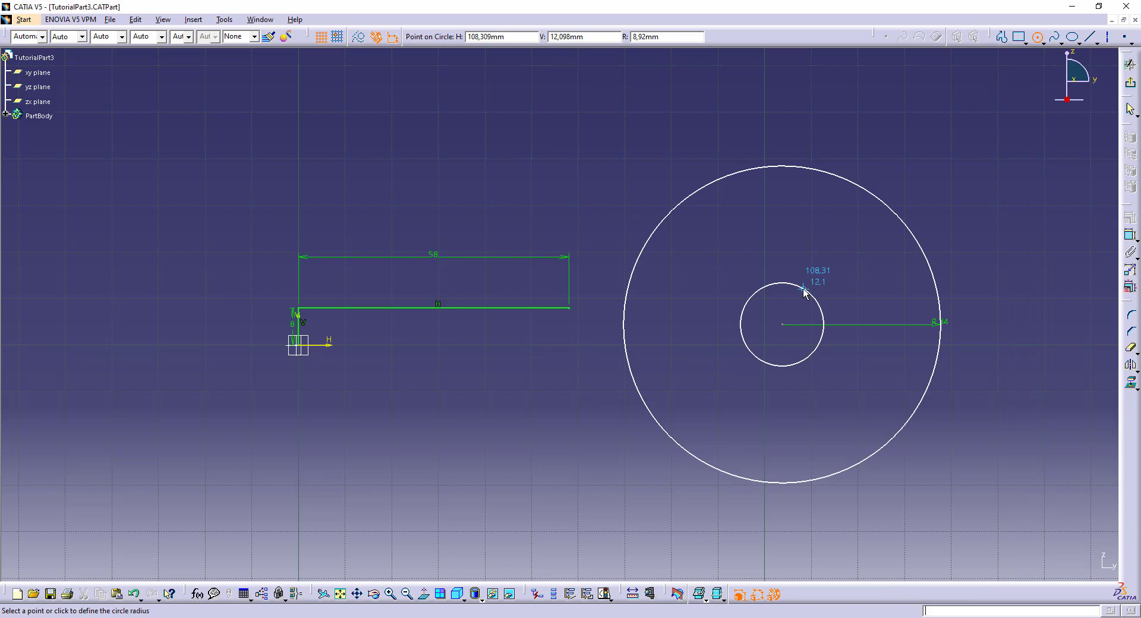
pyautogui.press('Tab')
pyautogui.press('Tab')
pyautogui.press('Tab')
pyautogui.write('14')
pyautogui.press('Return')
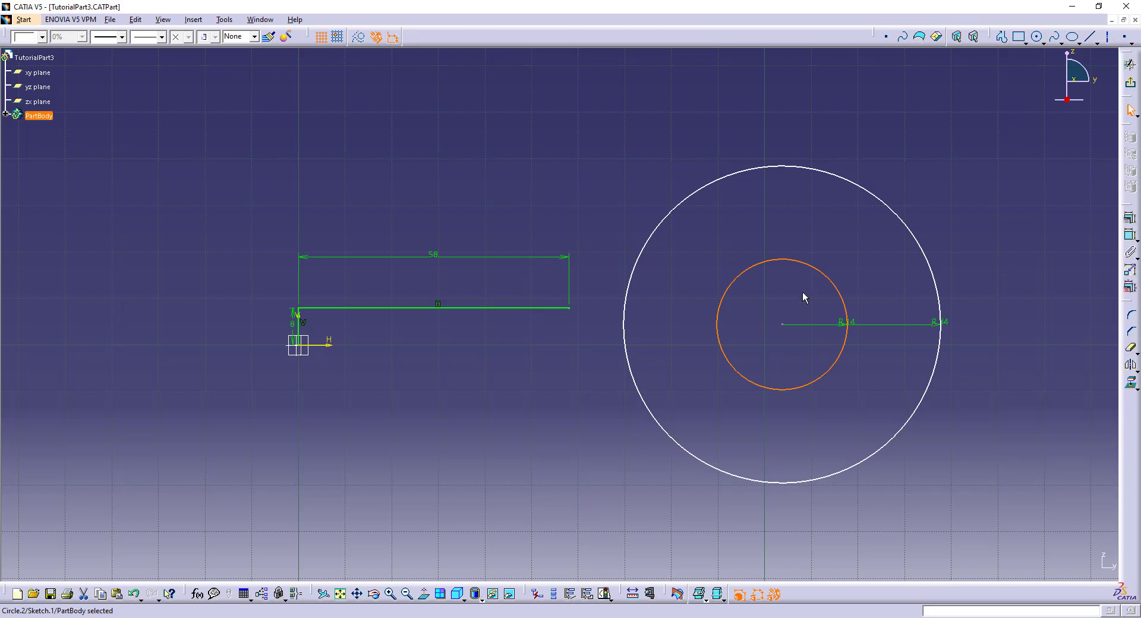
pyautogui.click(776, 284)
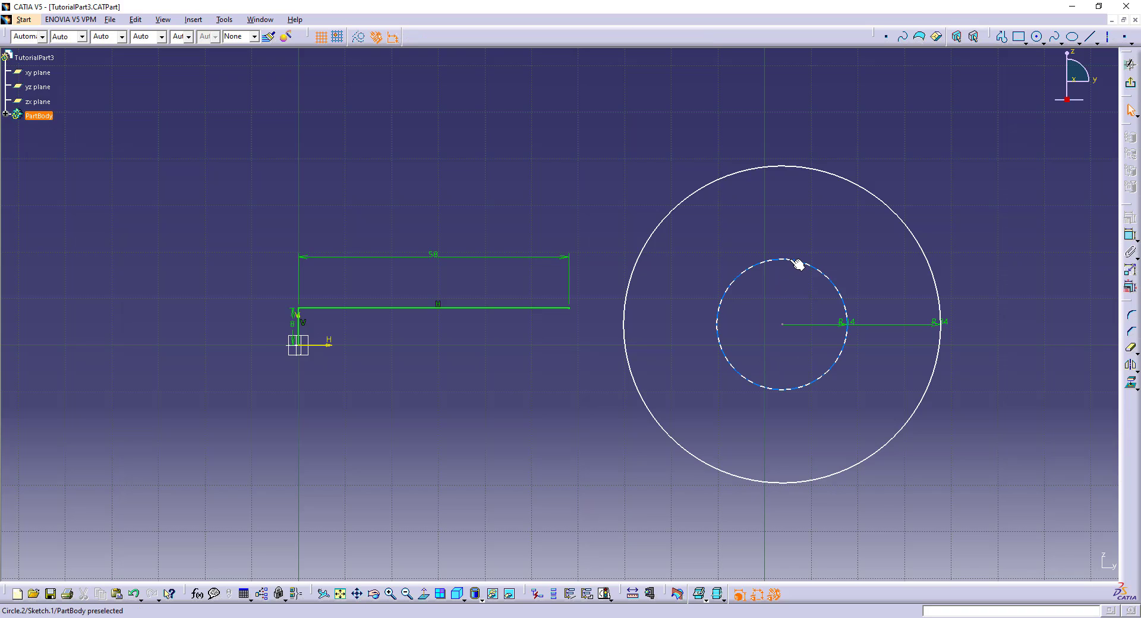
# - Move the two concentric circles down and closer to the profile so the outer one overlaps the 58 mm line's end
pyautogui.hotkey('alt', 'Tab')
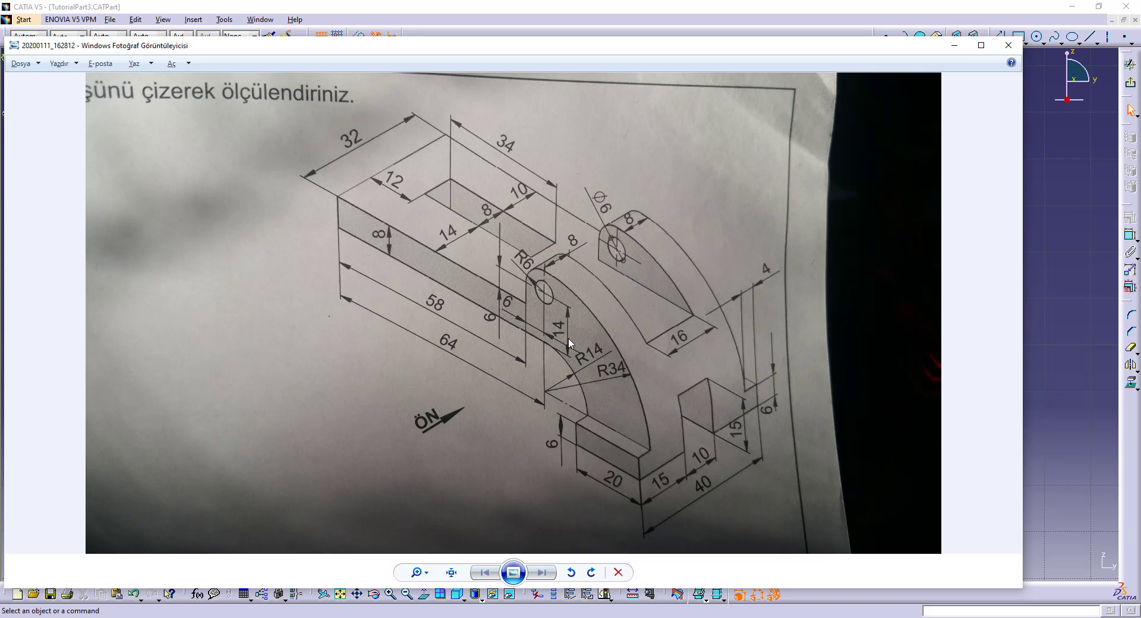
pyautogui.hotkey('alt', 'Tab')
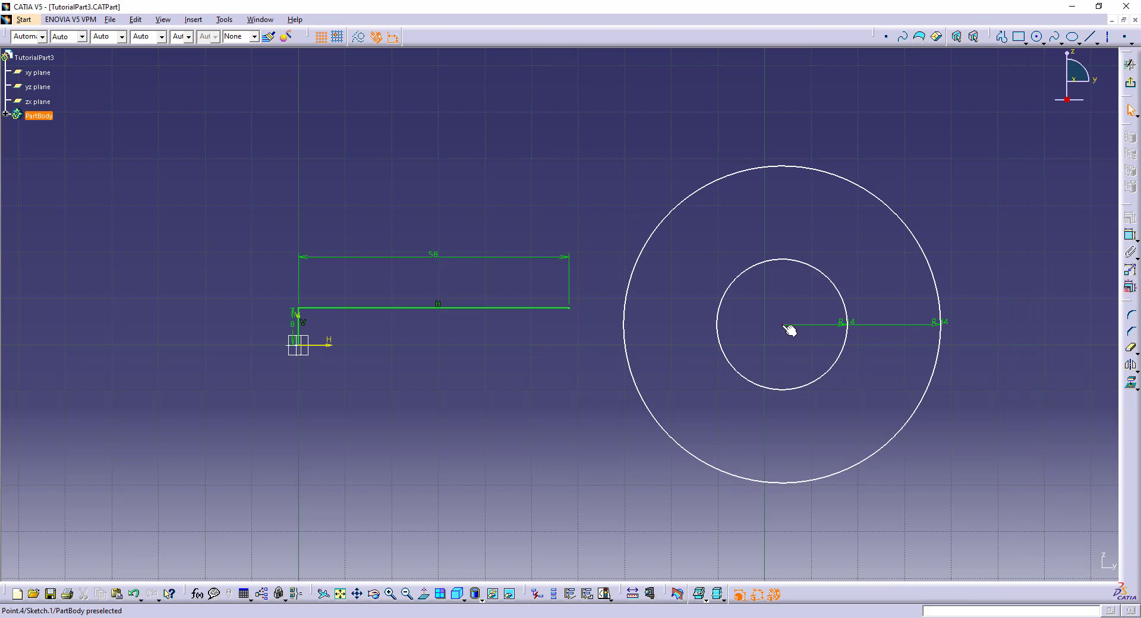
pyautogui.moveTo(787, 326); pyautogui.dragTo(680, 410)
# - Check the reference drawing and draw a 64 mm horizontal line from the sketch origin below the 58 mm line
pyautogui.hotkey('alt', 'Tab')
pyautogui.hotkey('alt', 'Tab')
pyautogui.hotkey('alt', 'Tab')
pyautogui.hotkey('alt', 'Tab')
pyautogui.hotkey('alt', 'Tab')
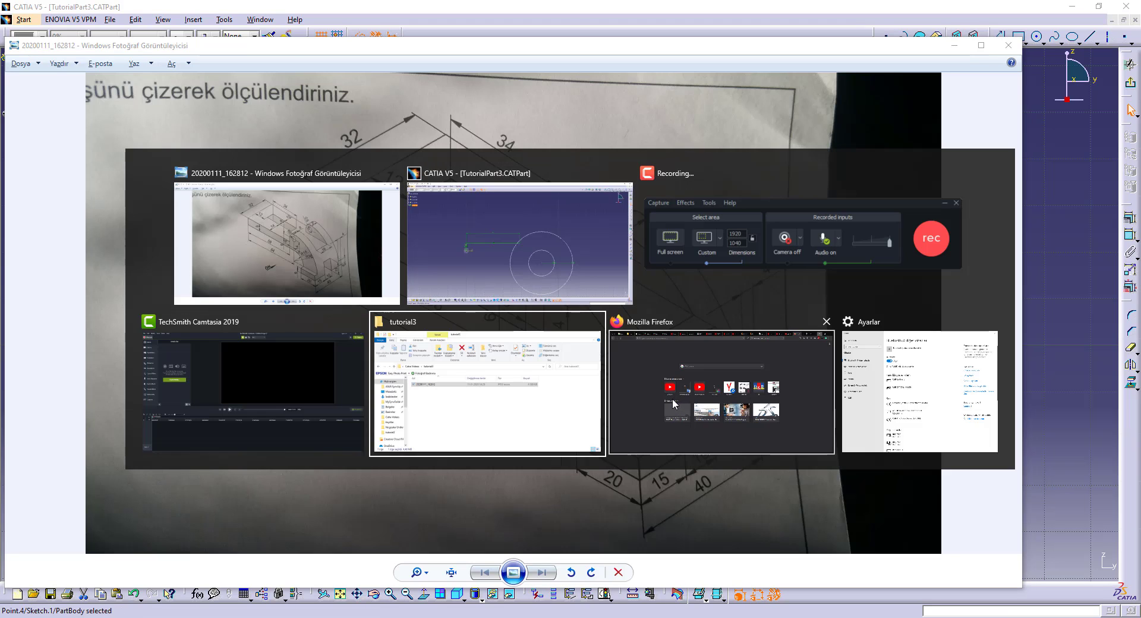
pyautogui.hotkey('alt', 'Tab')
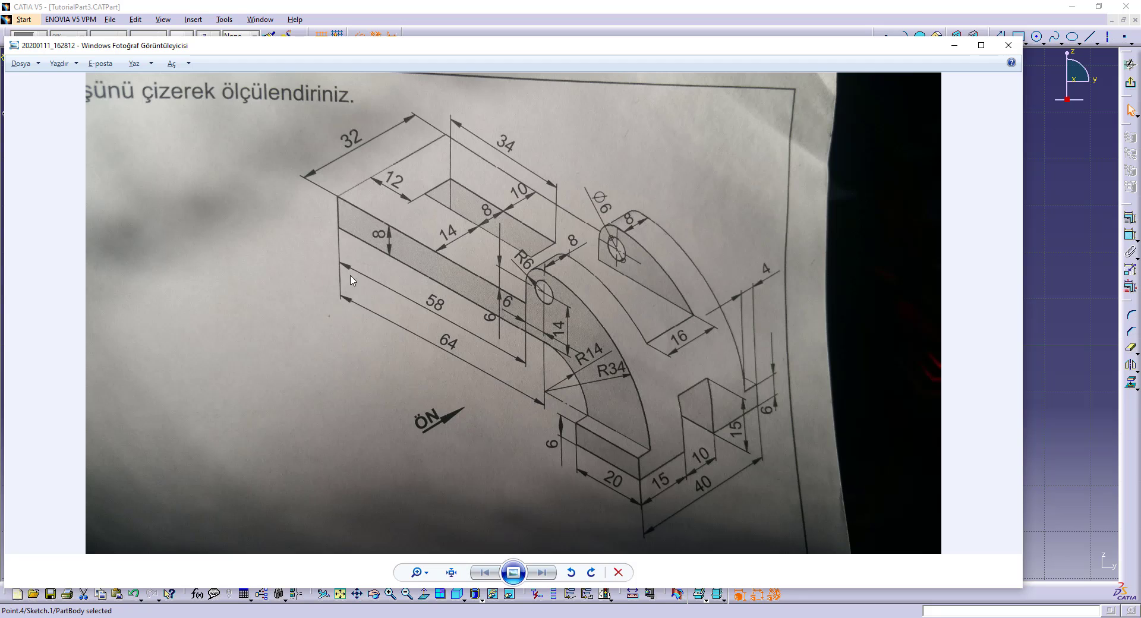
pyautogui.click(1039, 173)
pyautogui.click(998, 39)
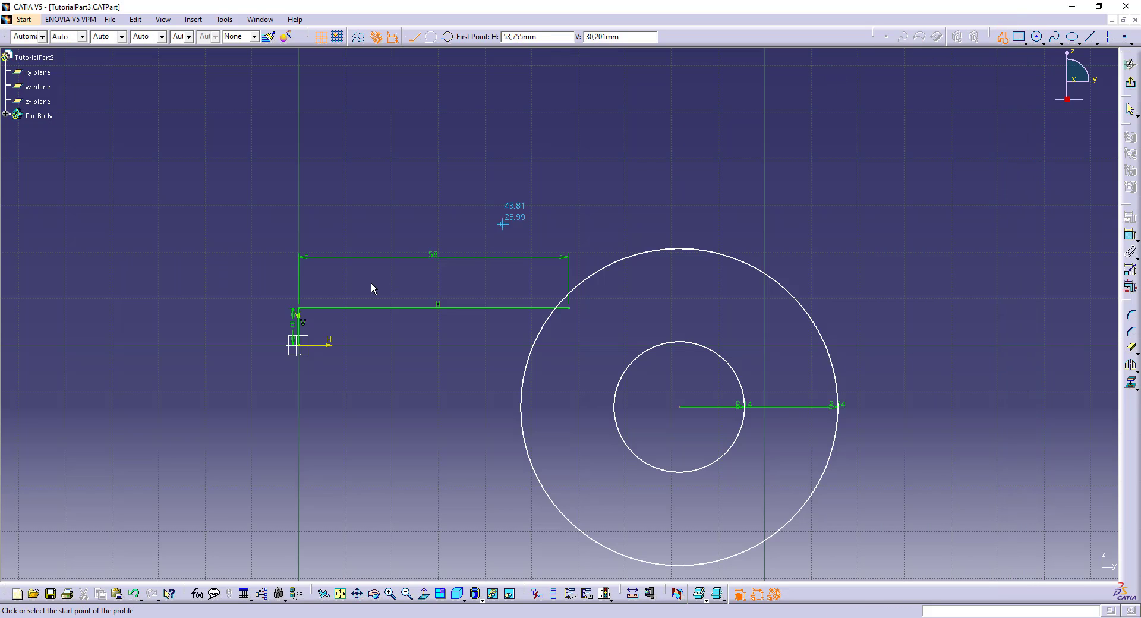
pyautogui.click(299, 345)
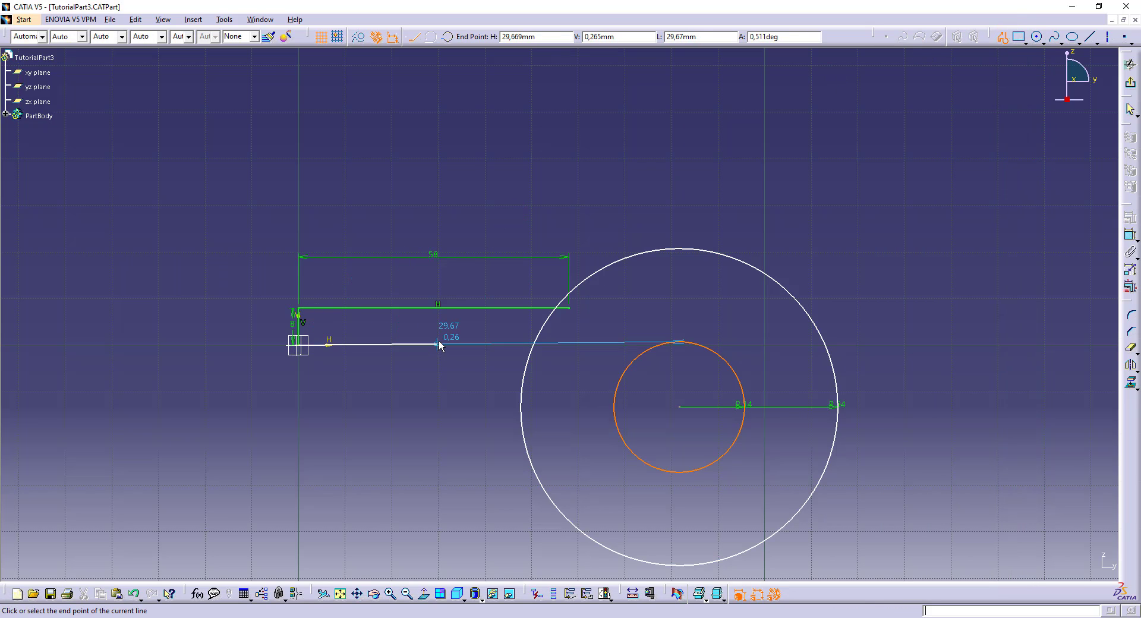
pyautogui.press('Tab')
pyautogui.press('Tab')
pyautogui.press('Tab')
pyautogui.write('64')
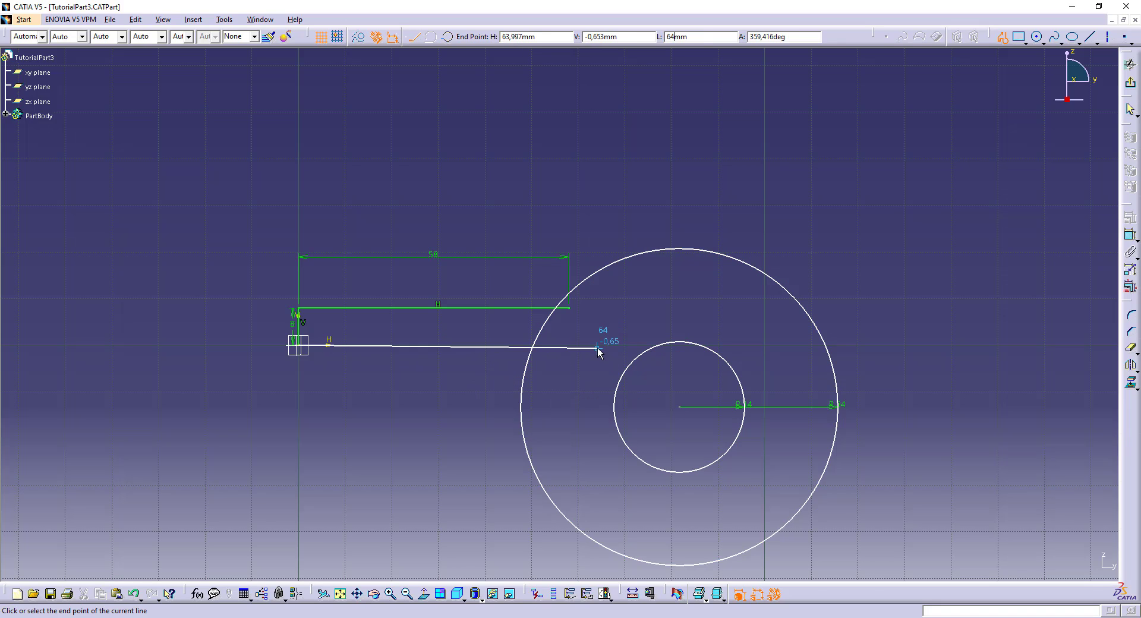
pyautogui.click(561, 349)
pyautogui.doubleClick(695, 313)
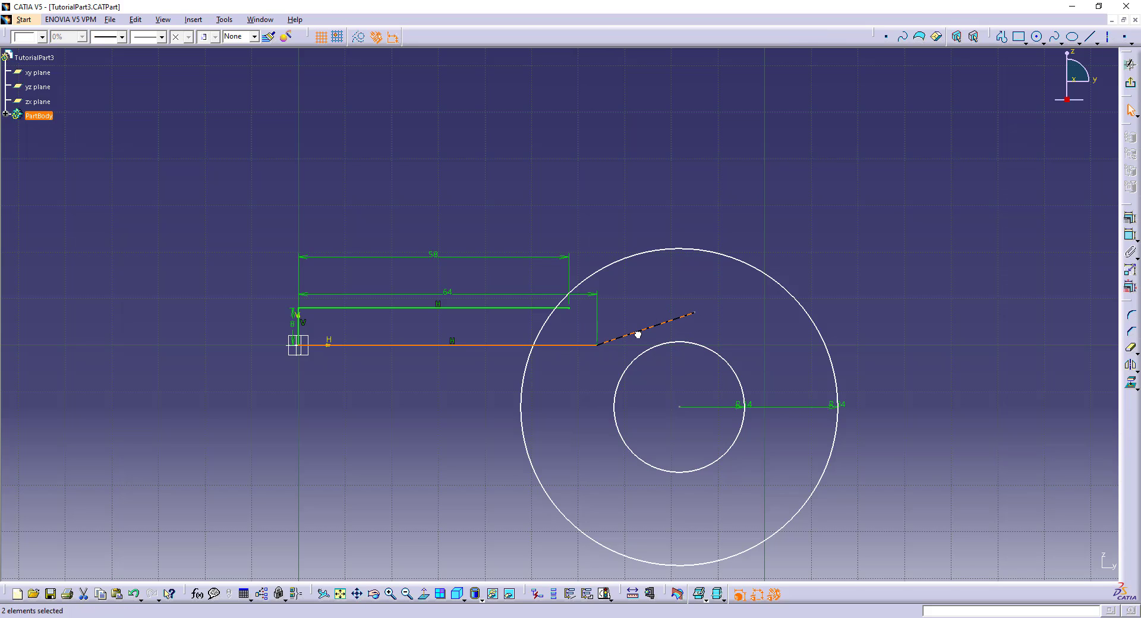
# - Delete the stray slanted segment at the end of the 64 mm line
pyautogui.click(652, 314)
pyautogui.click(654, 326)
pyautogui.press('Delete')
# - Make the 64 mm line's end point coincident with the 14 mm radius circle
pyautogui.click(692, 343)
pyautogui.keyDown('ctrl'); pyautogui.click(597, 344); pyautogui.keyUp('ctrl')
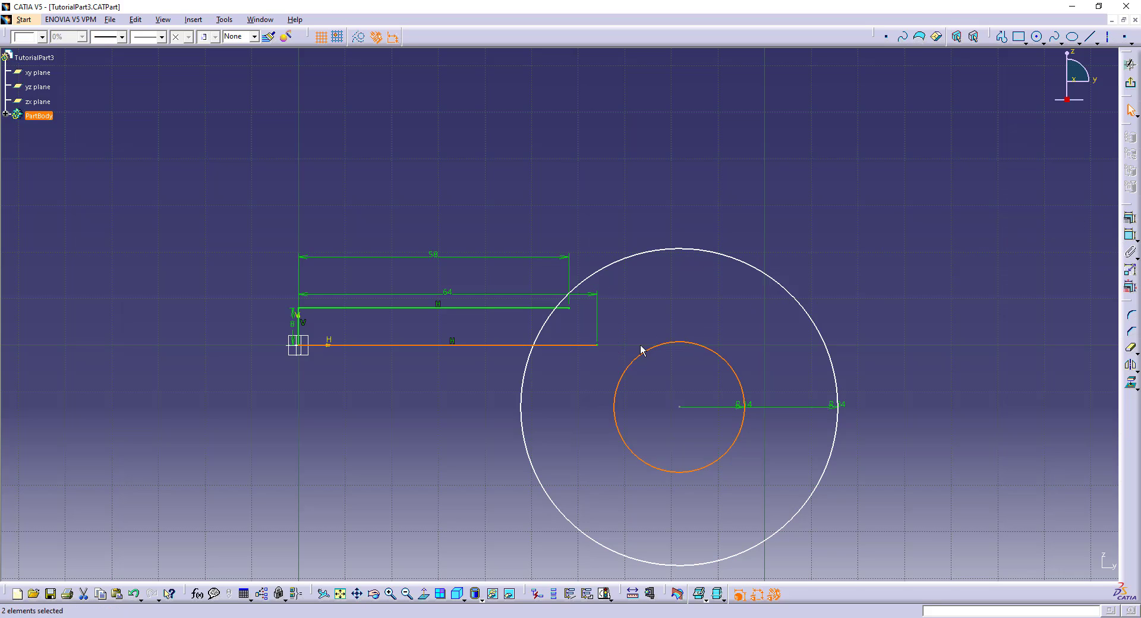
pyautogui.click(597, 345)
pyautogui.keyDown('ctrl'); pyautogui.click(682, 346); pyautogui.keyUp('ctrl')
pyautogui.click(1130, 235)
pyautogui.rightClick(717, 307)
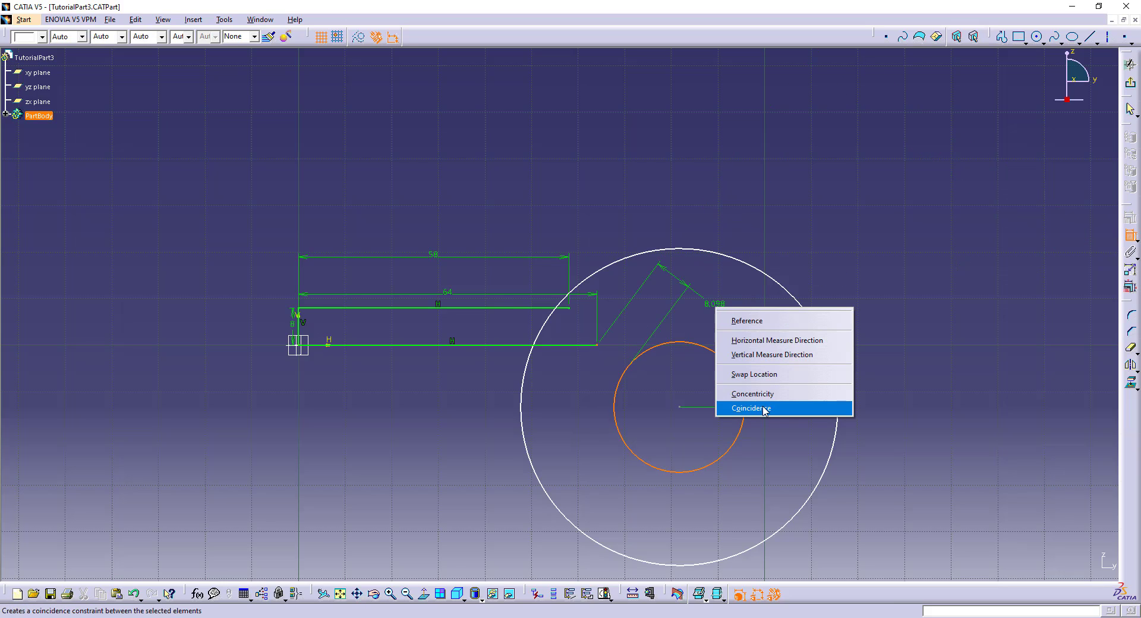
pyautogui.click(752, 394)
# - Apply a tangency constraint between the 14 mm radius circle and the 64 mm horizontal line
pyautogui.click(624, 326)
pyautogui.keyDown('ctrl'); pyautogui.click(585, 351); pyautogui.keyUp('ctrl')
pyautogui.click(1130, 234)
pyautogui.rightClick(650, 346)
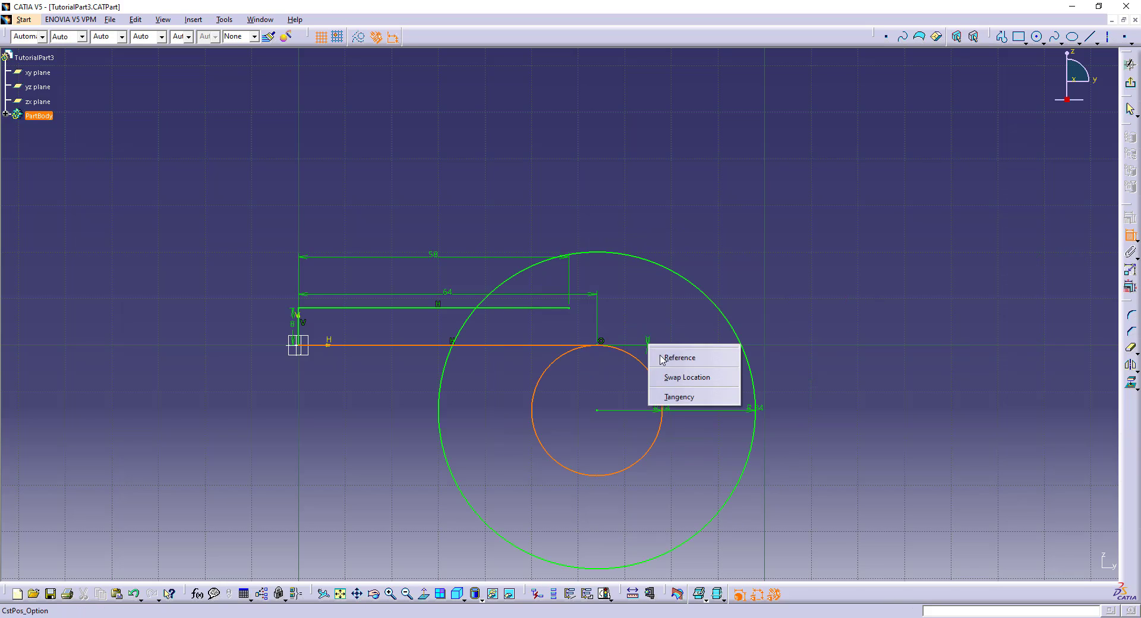
pyautogui.click(684, 397)
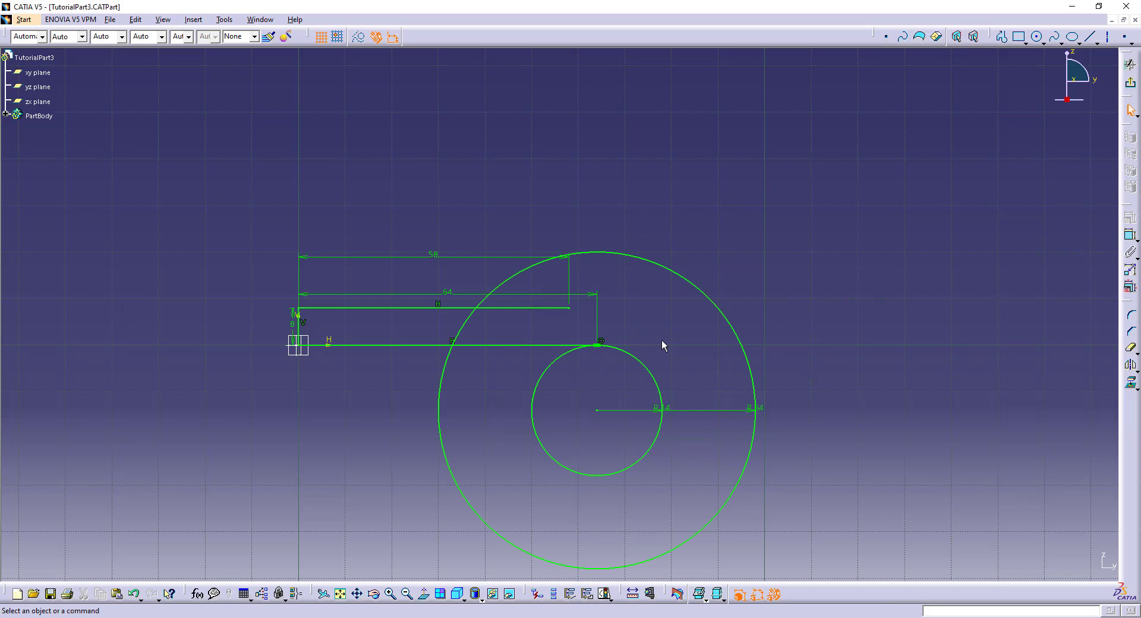
# - Draw a vertical line from the 58 mm line's end up to the 34 mm radius circle and trim the circle's arc beside it
pyautogui.hotkey('alt', 'Tab')
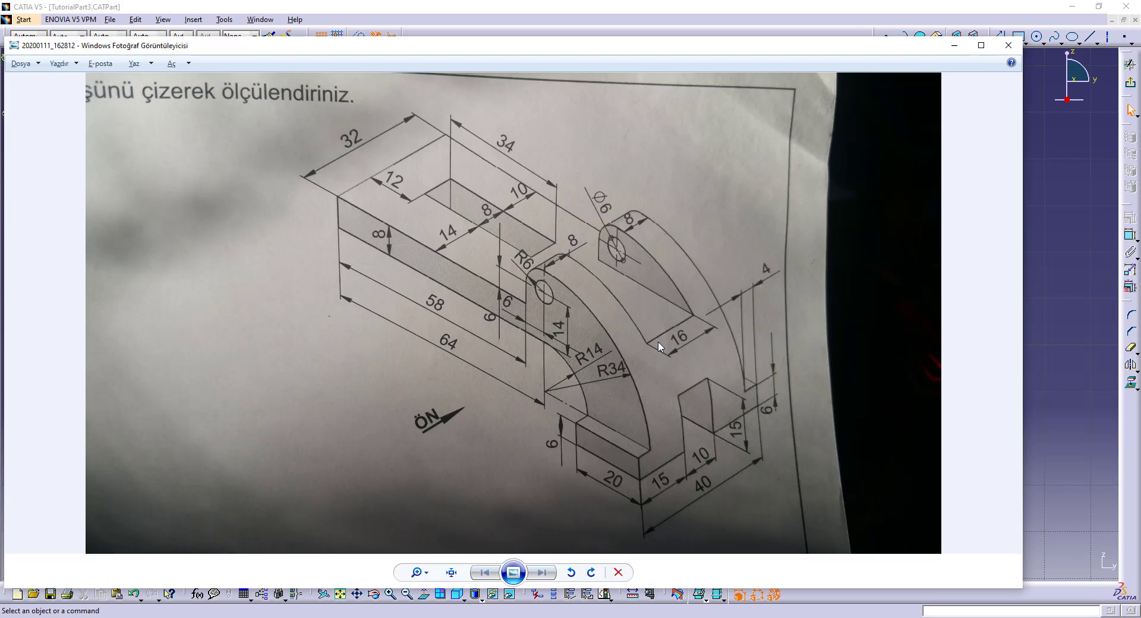
pyautogui.hotkey('alt', 'Tab')
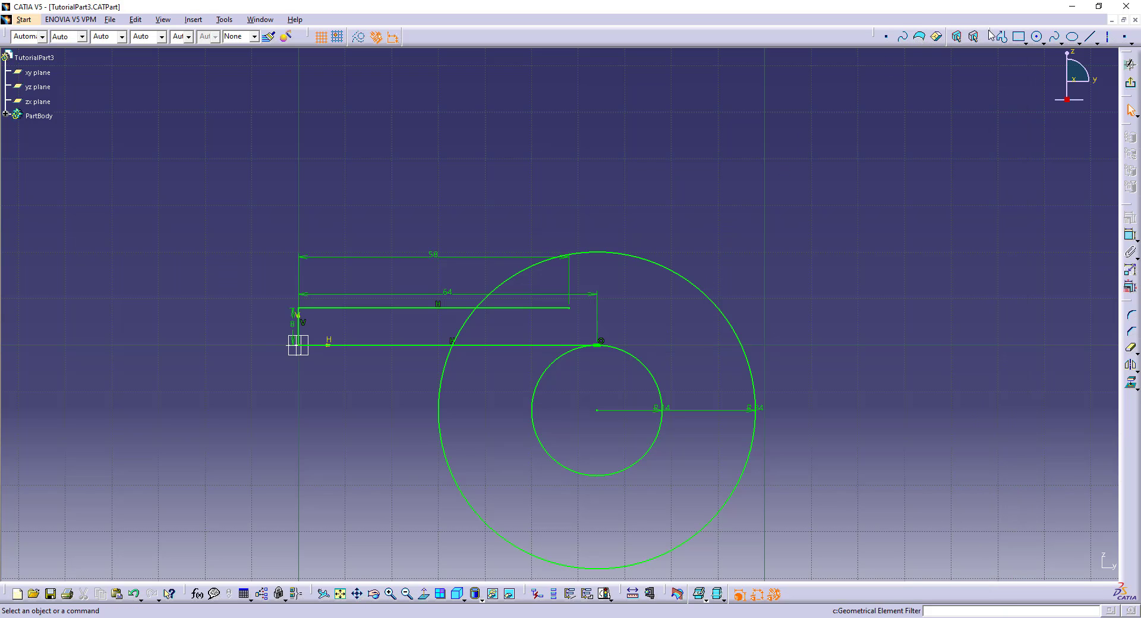
pyautogui.click(1002, 36)
pyautogui.click(569, 308)
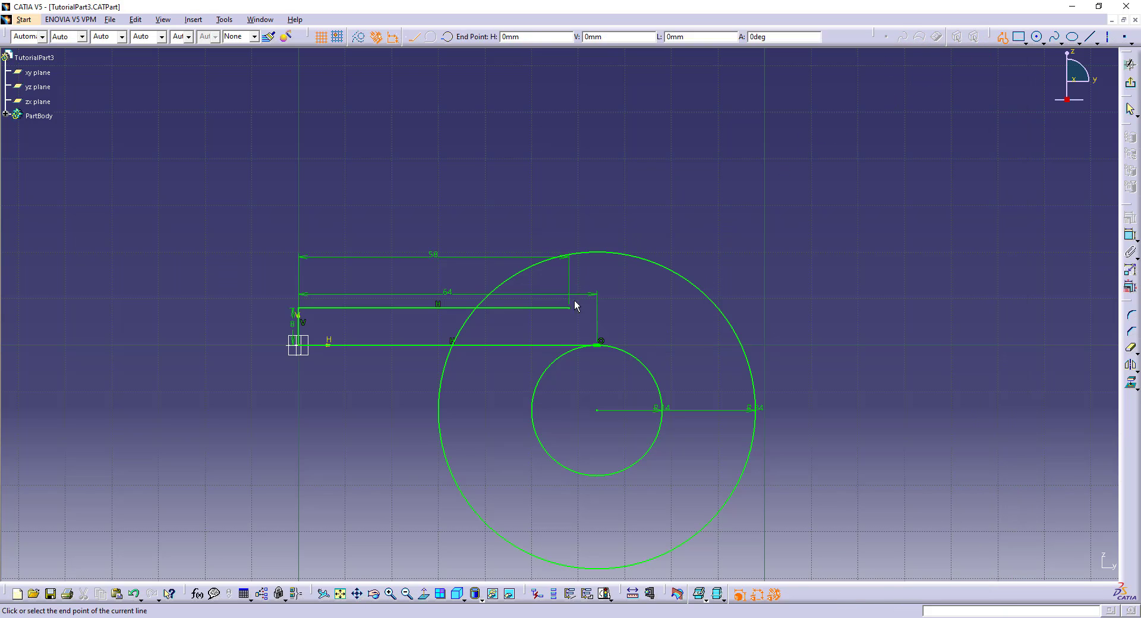
pyautogui.click(570, 254)
pyautogui.press('Escape')
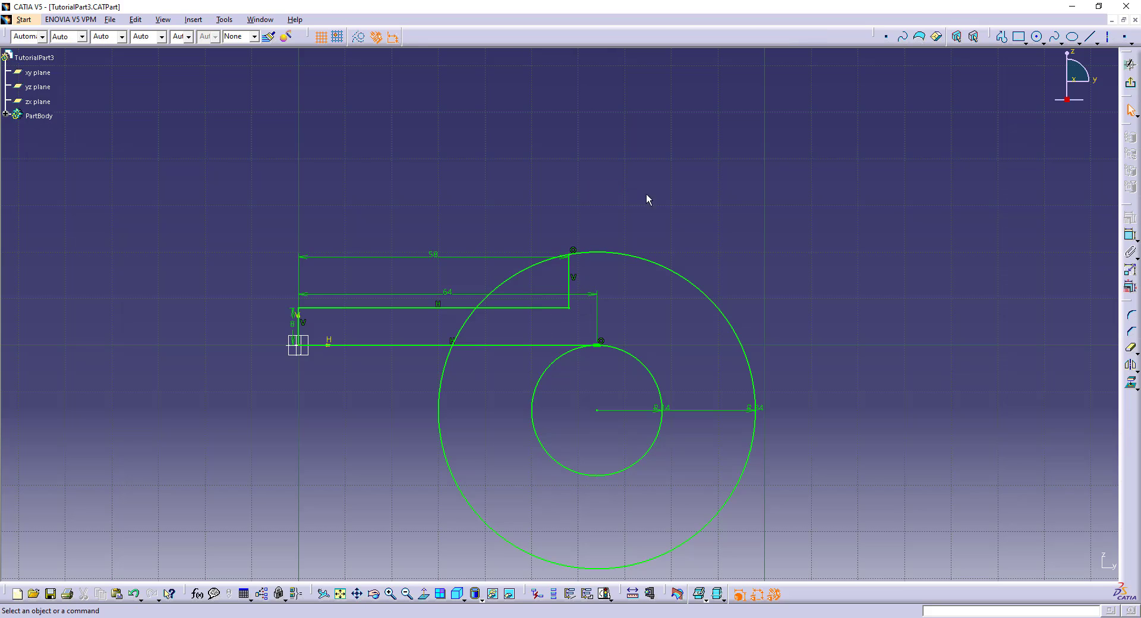
pyautogui.click(1131, 348)
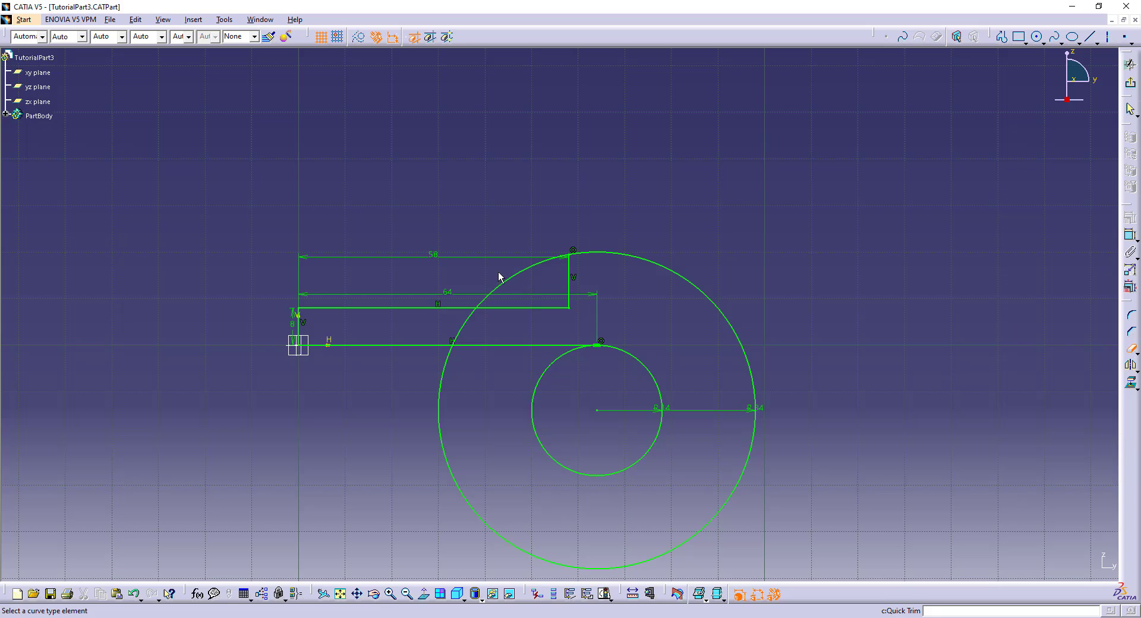
pyautogui.click(540, 272)
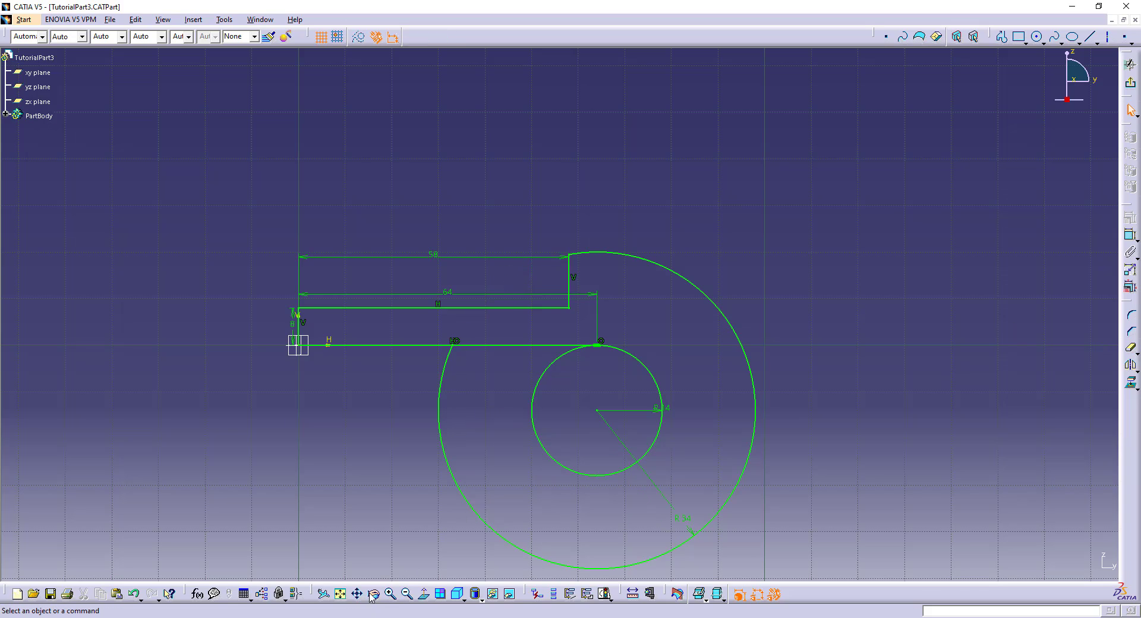
# - Check the reference drawing and draw a horizontal line from the 14 mm radius circle to the 34 mm radius circle, level with their centre
pyautogui.hotkey('alt', 'Tab')
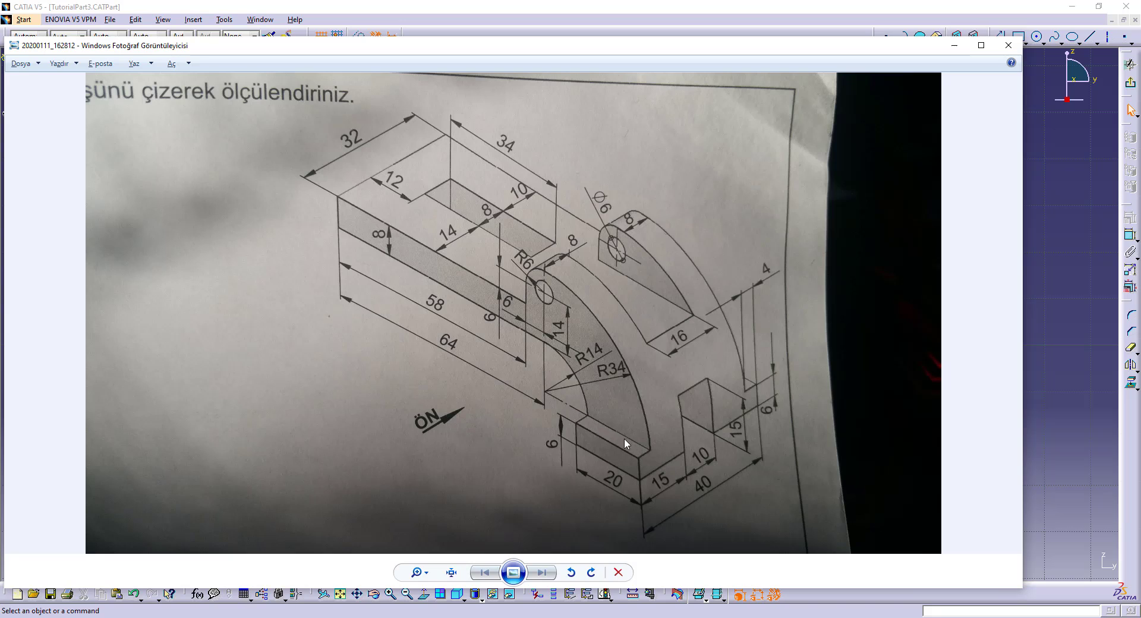
pyautogui.hotkey('alt', 'Tab')
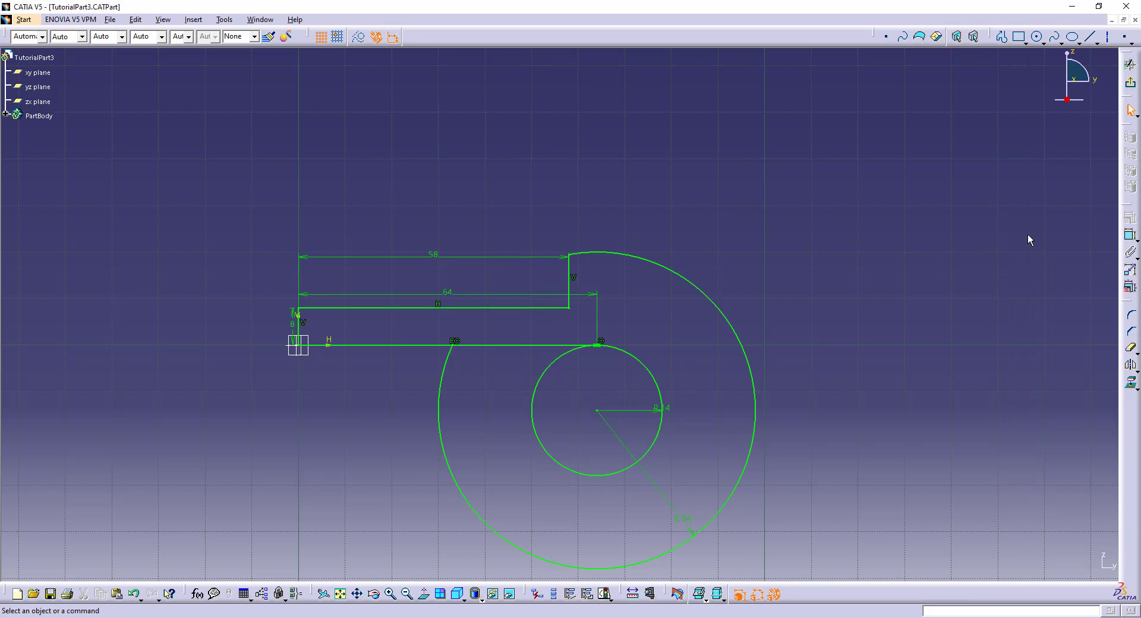
pyautogui.click(1091, 38)
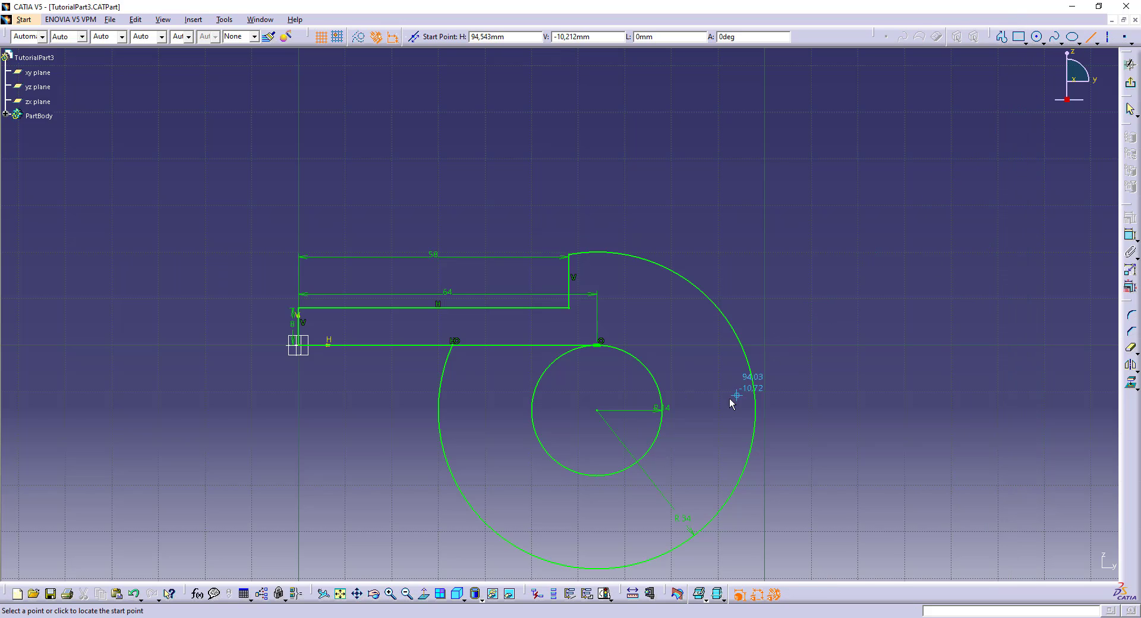
pyautogui.click(662, 411)
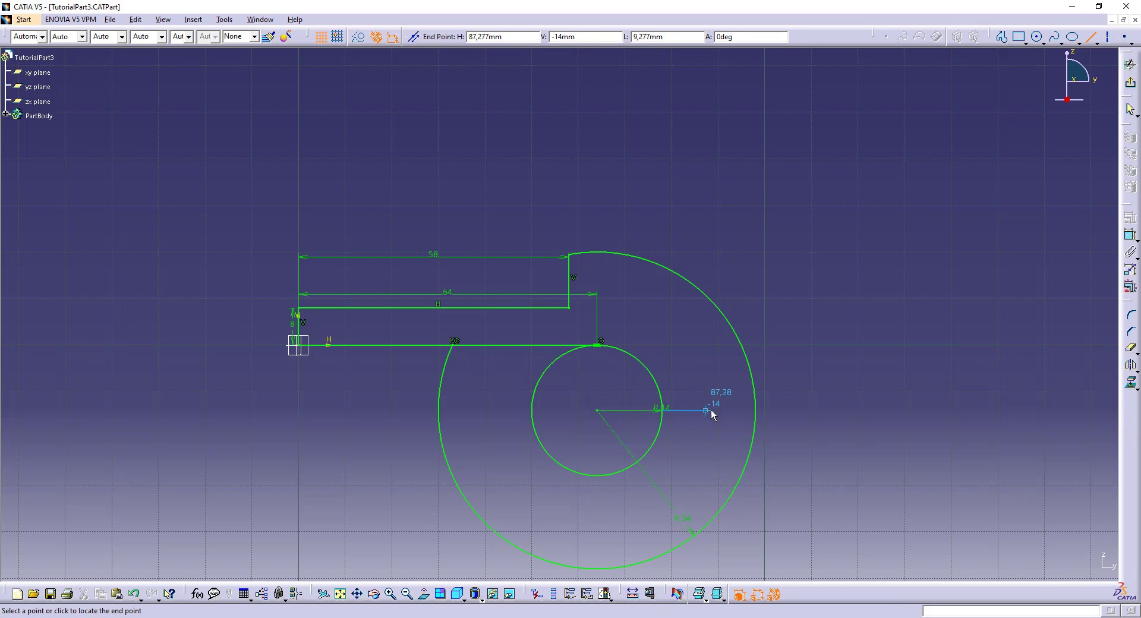
pyautogui.click(756, 410)
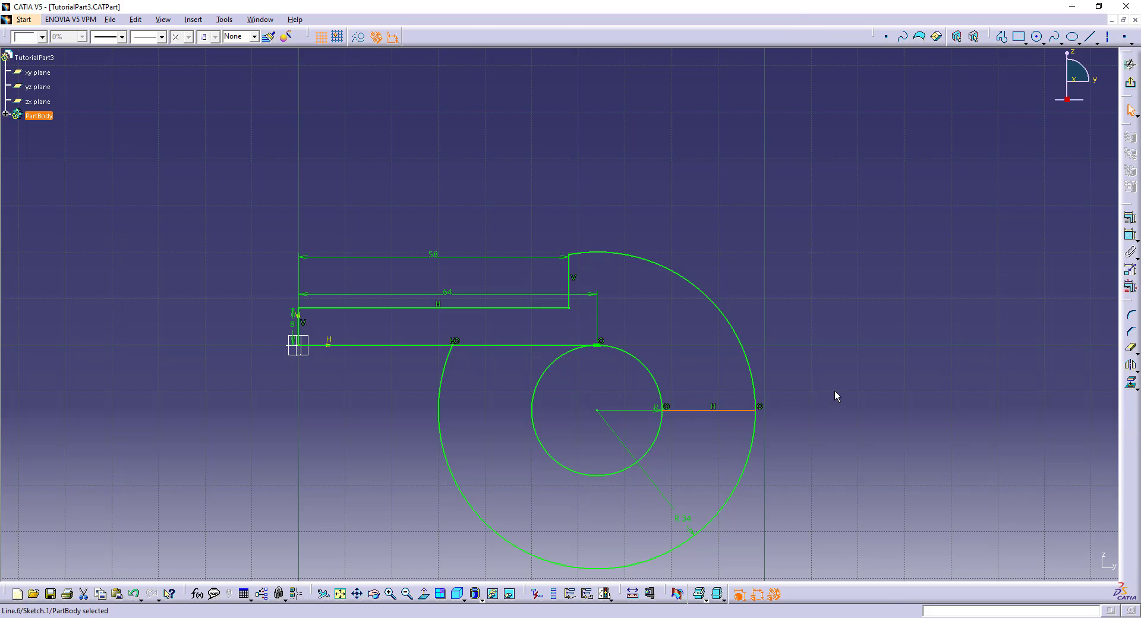
# - Quick-trim the surplus arcs of both circles, keeping only the curved arm above the short horizontal line
pyautogui.click(1131, 348)
pyautogui.click(444, 375)
pyautogui.click(552, 460)
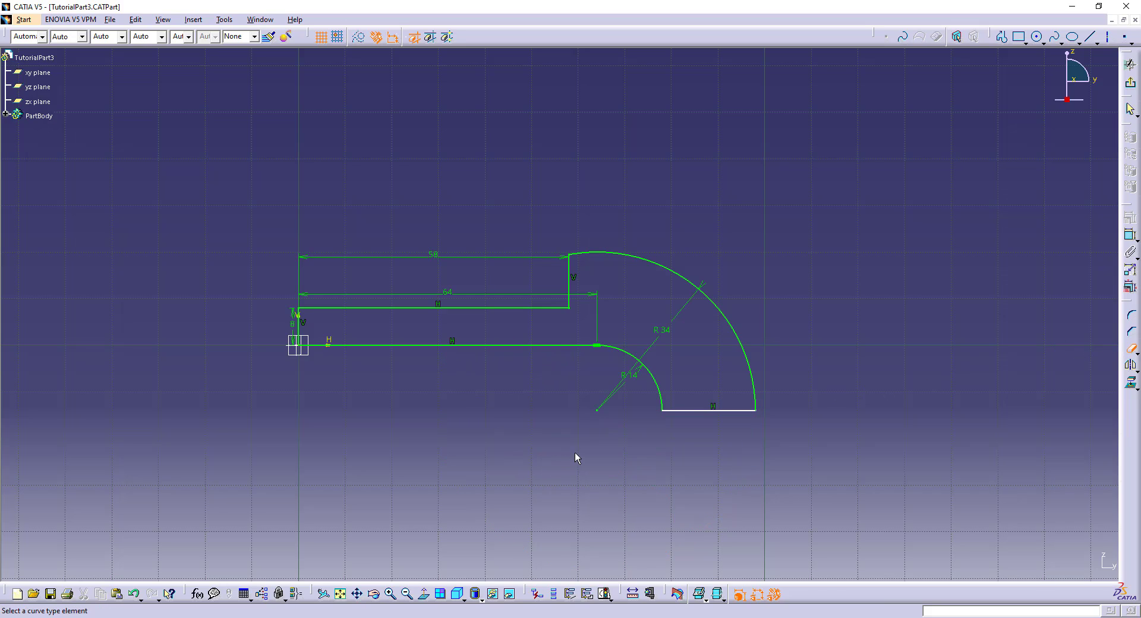
# - Round the corner between the short vertical line and the outer arc with a 6 mm radius, per the reference drawing
pyautogui.hotkey('alt', 'Tab')
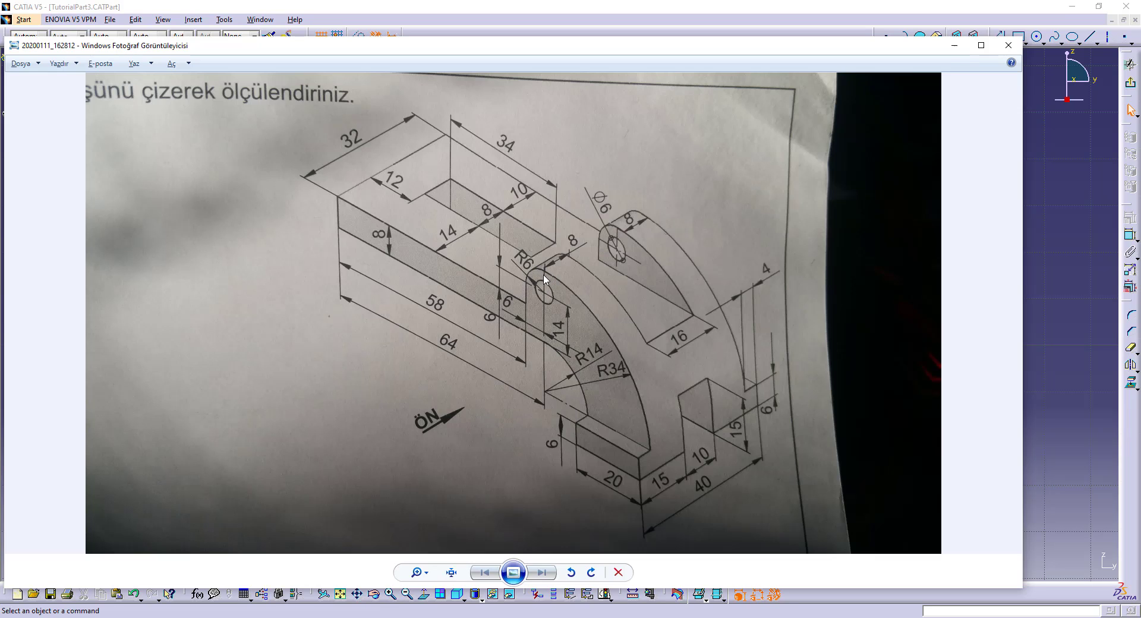
pyautogui.hotkey('alt', 'Tab')
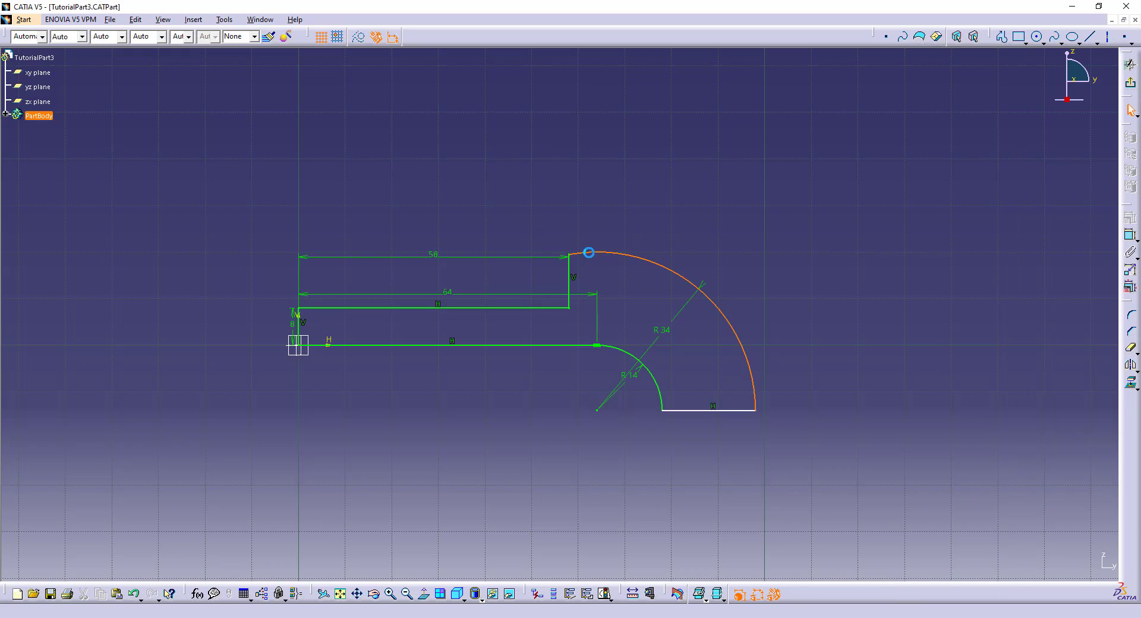
pyautogui.keyDown('ctrl'); pyautogui.click(569, 264); pyautogui.keyUp('ctrl')
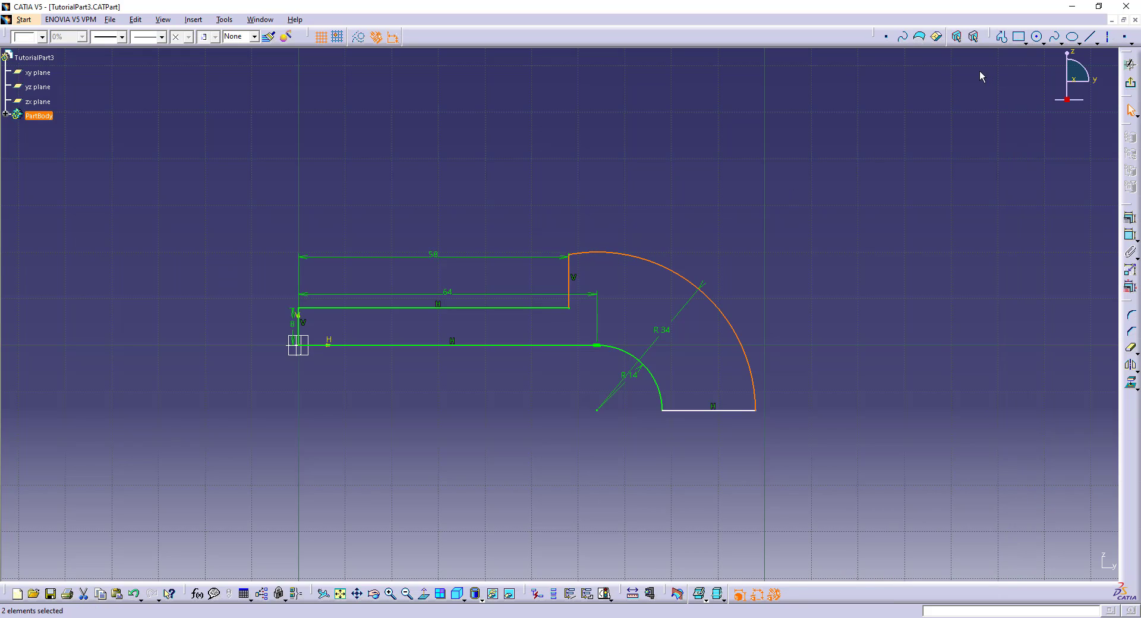
pyautogui.click(1132, 316)
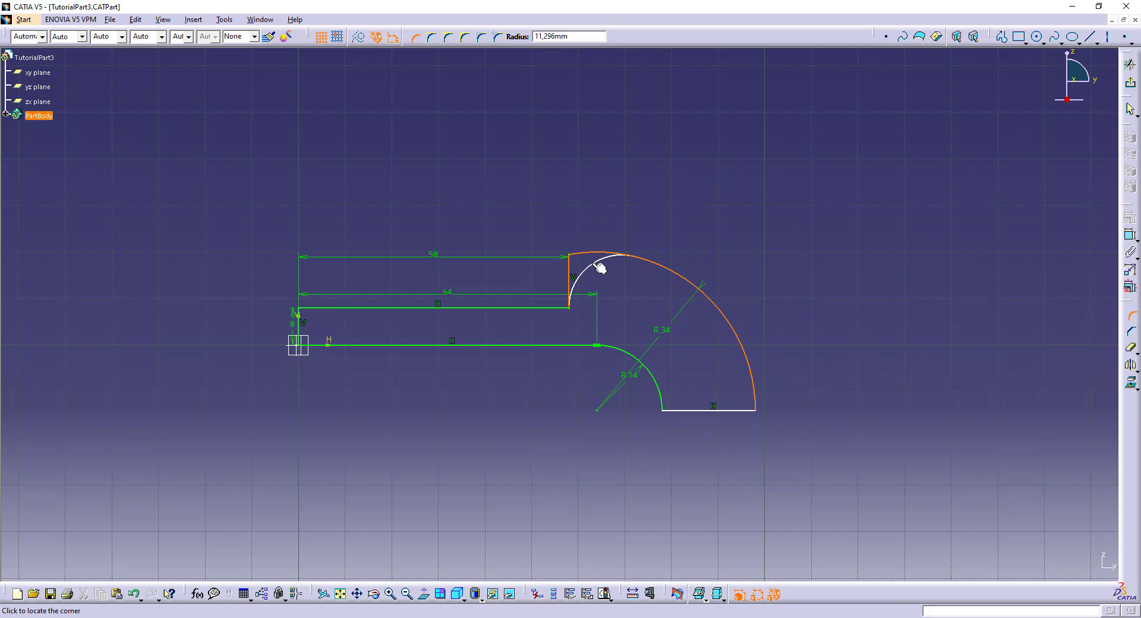
pyautogui.press('Tab')
pyautogui.write('6')
pyautogui.press('Return')
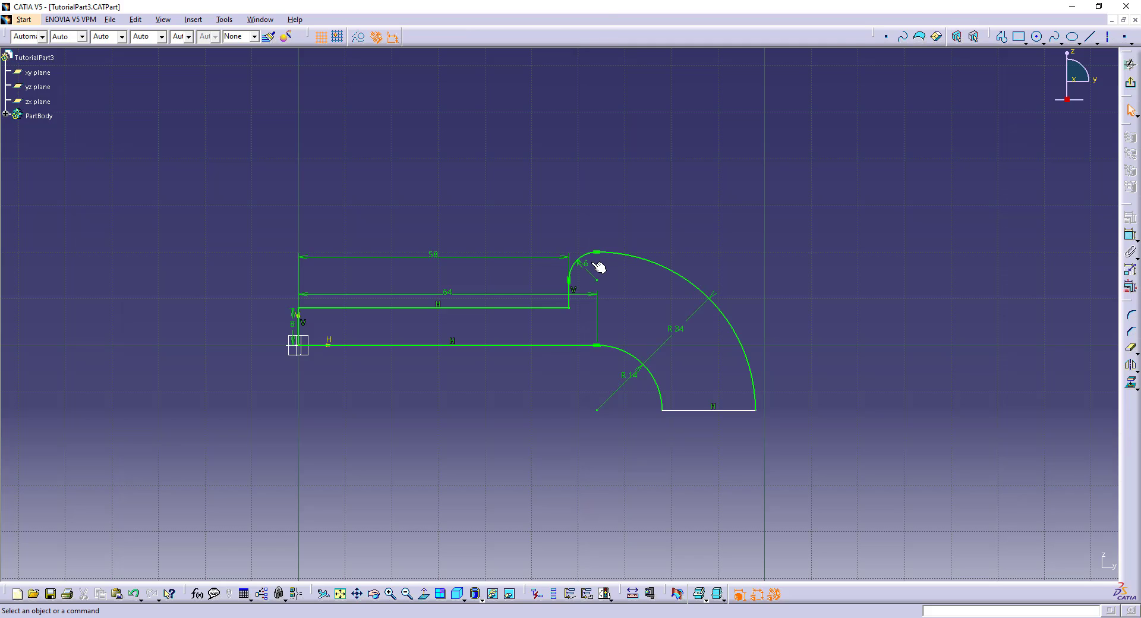
# - Dimension the vertical distance between the 64 mm line and the short horizontal line closing the arm
pyautogui.click(692, 414)
pyautogui.keyDown('ctrl'); pyautogui.click(555, 345); pyautogui.keyUp('ctrl')
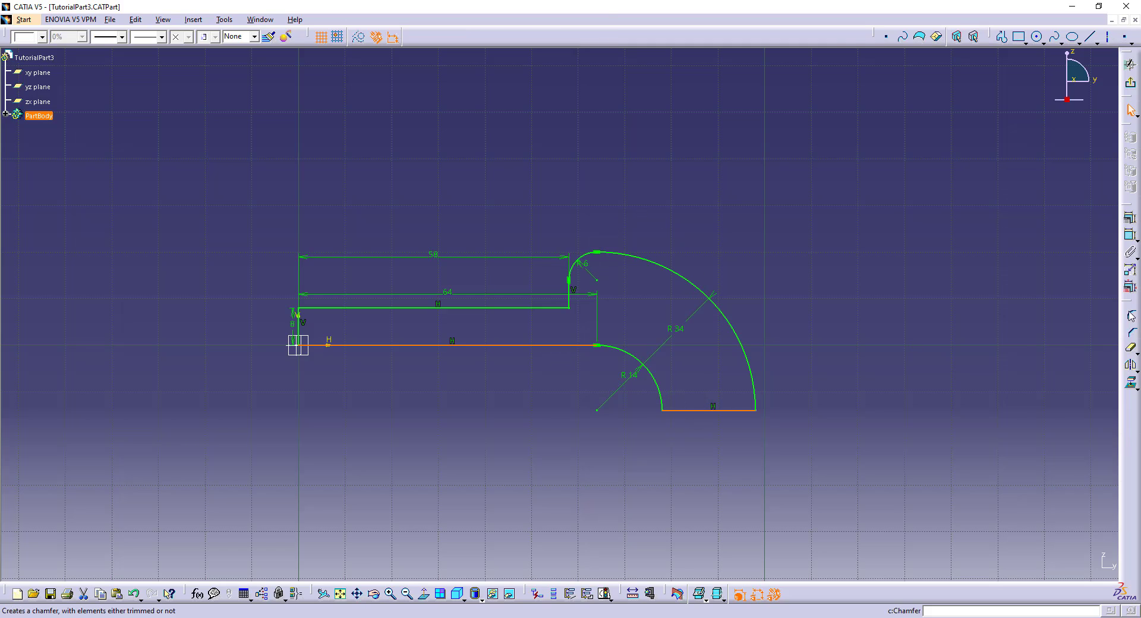
pyautogui.click(1130, 235)
pyautogui.click(816, 382)
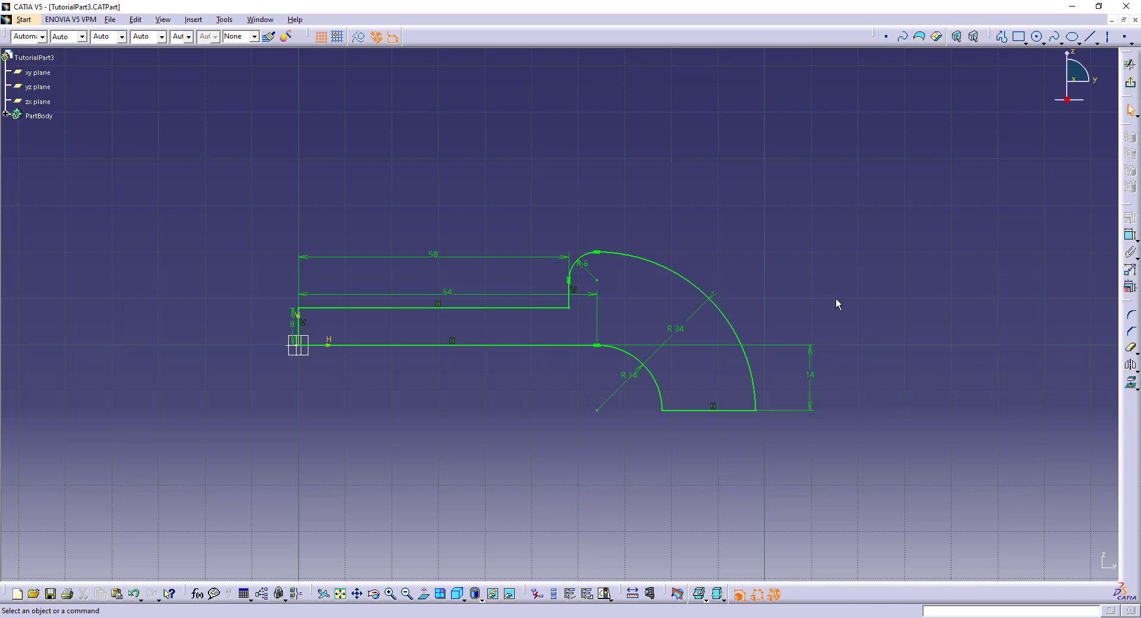
# - Exit the sketch and pad the profile 16 mm with mirrored extent, consulting the reference drawing for the width
pyautogui.hotkey('alt', 'Tab')
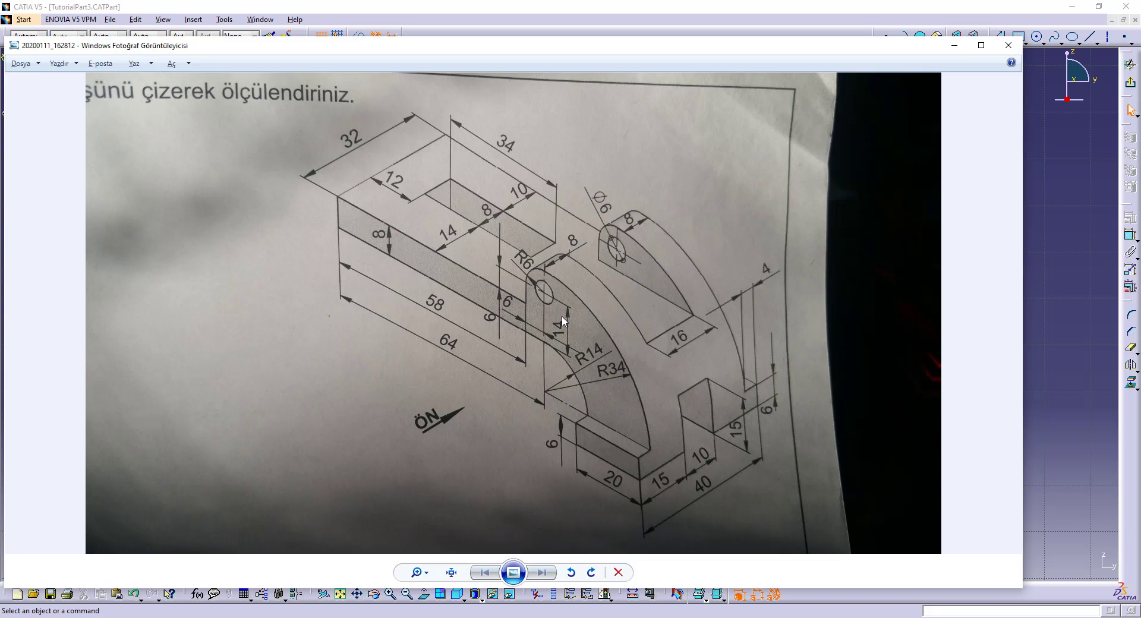
pyautogui.hotkey('alt', 'Tab')
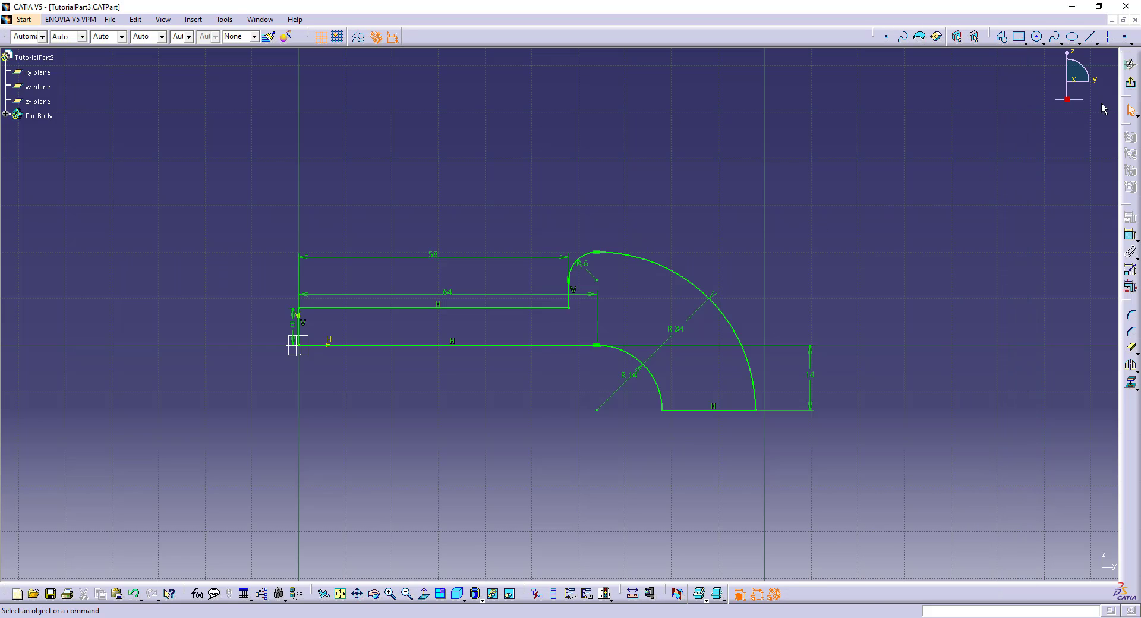
pyautogui.click(1130, 64)
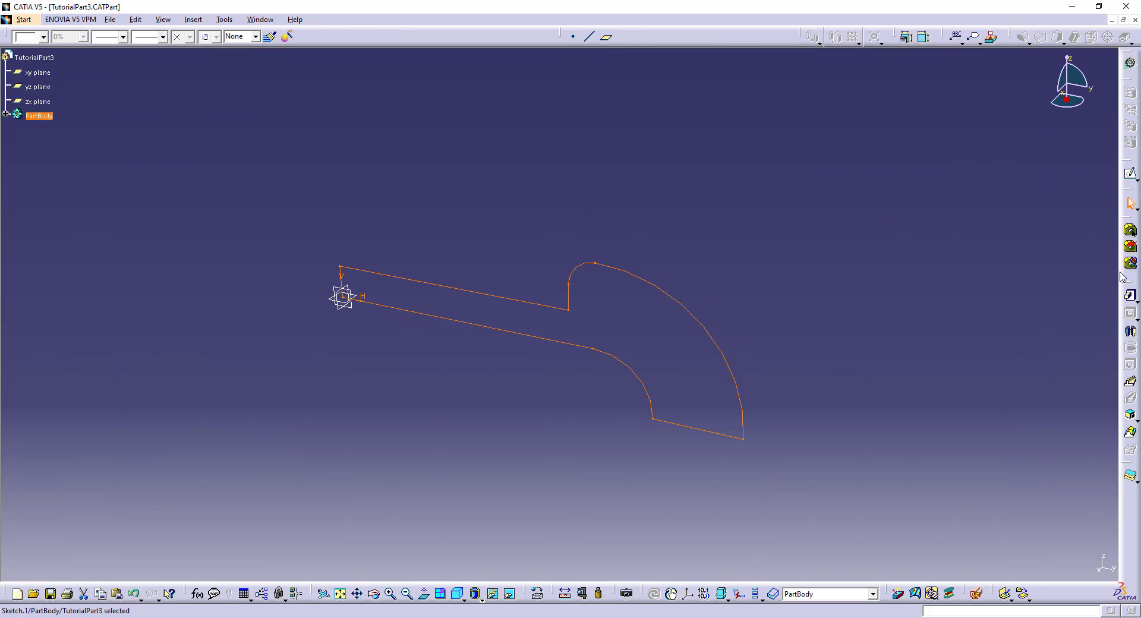
pyautogui.click(1130, 296)
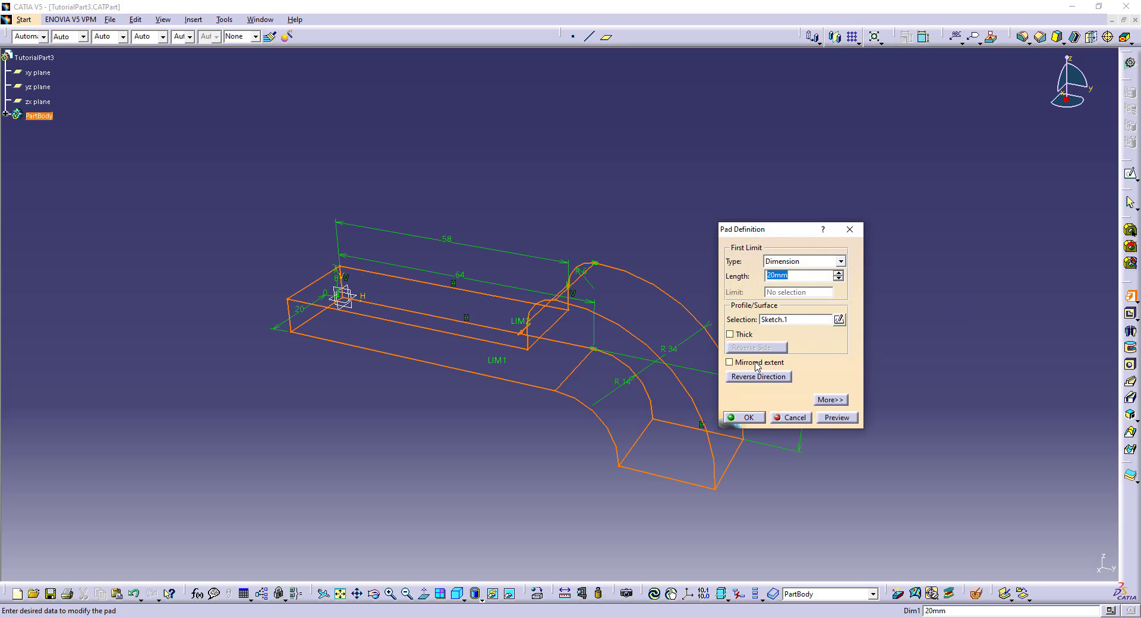
pyautogui.click(747, 365)
pyautogui.moveTo(548, 241); pyautogui.dragTo(379, 279, button='middle')
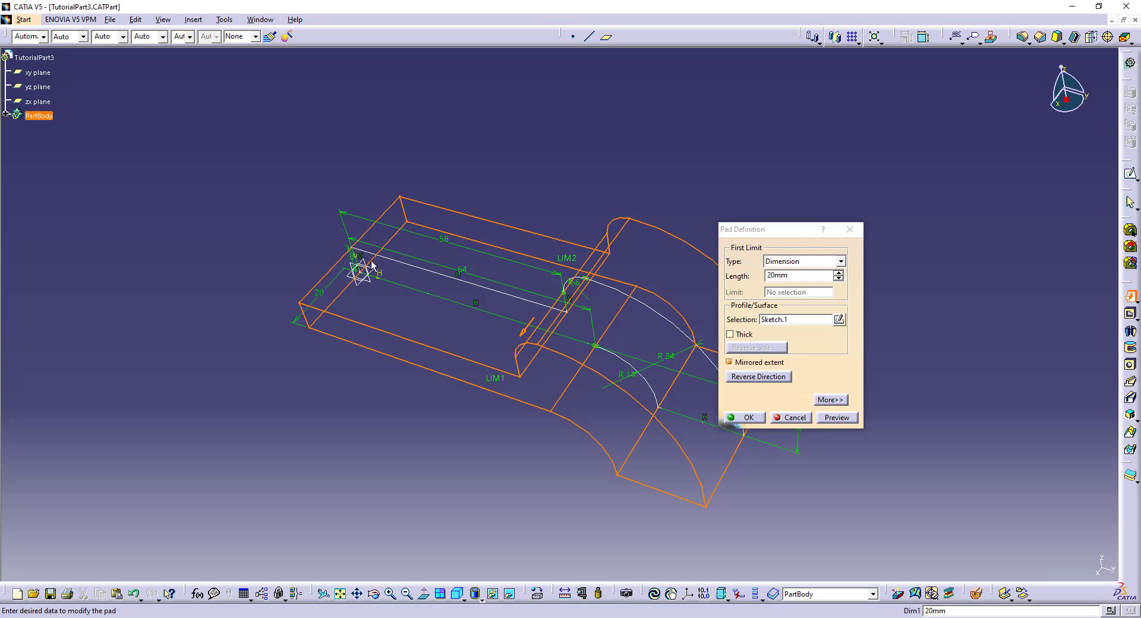
pyautogui.hotkey('alt', 'Tab')
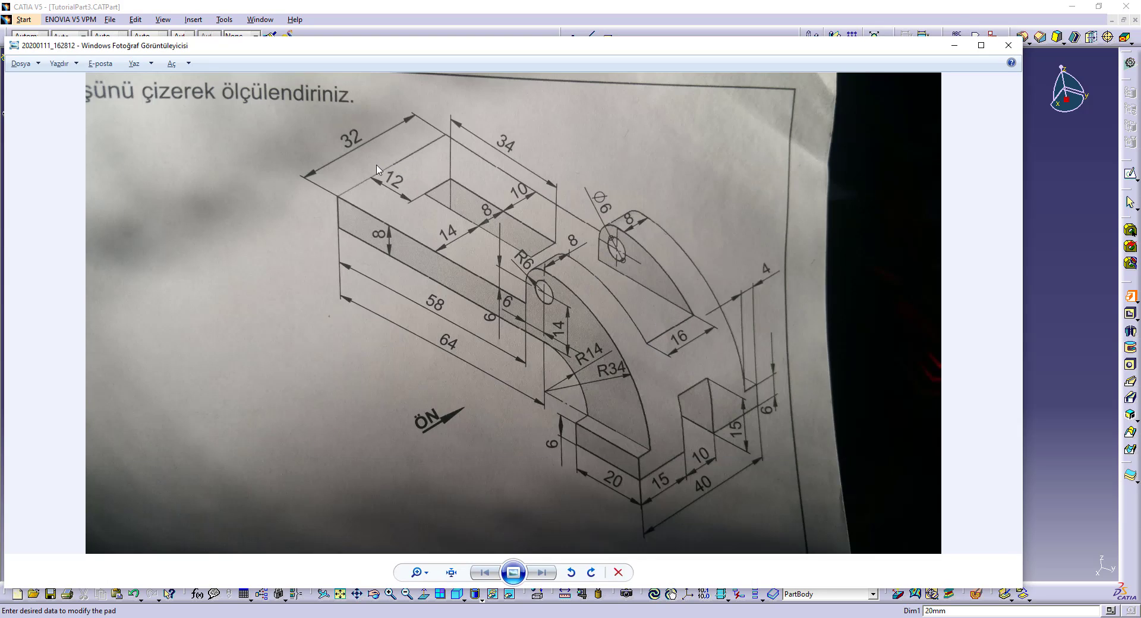
pyautogui.hotkey('alt', 'Tab')
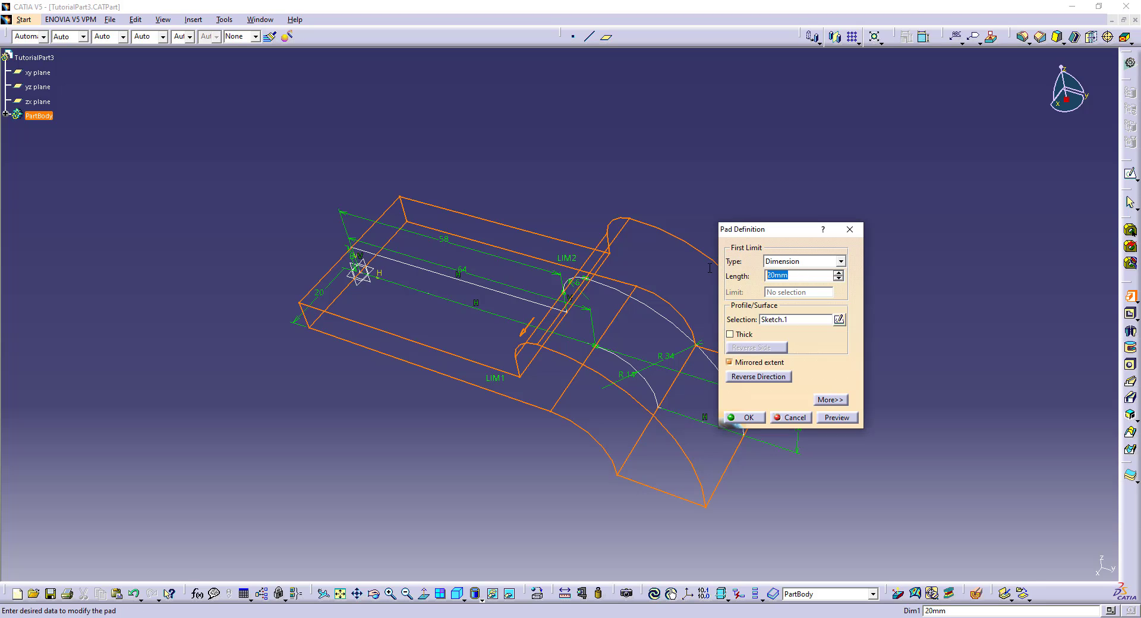
pyautogui.write('16')
pyautogui.click(839, 418)
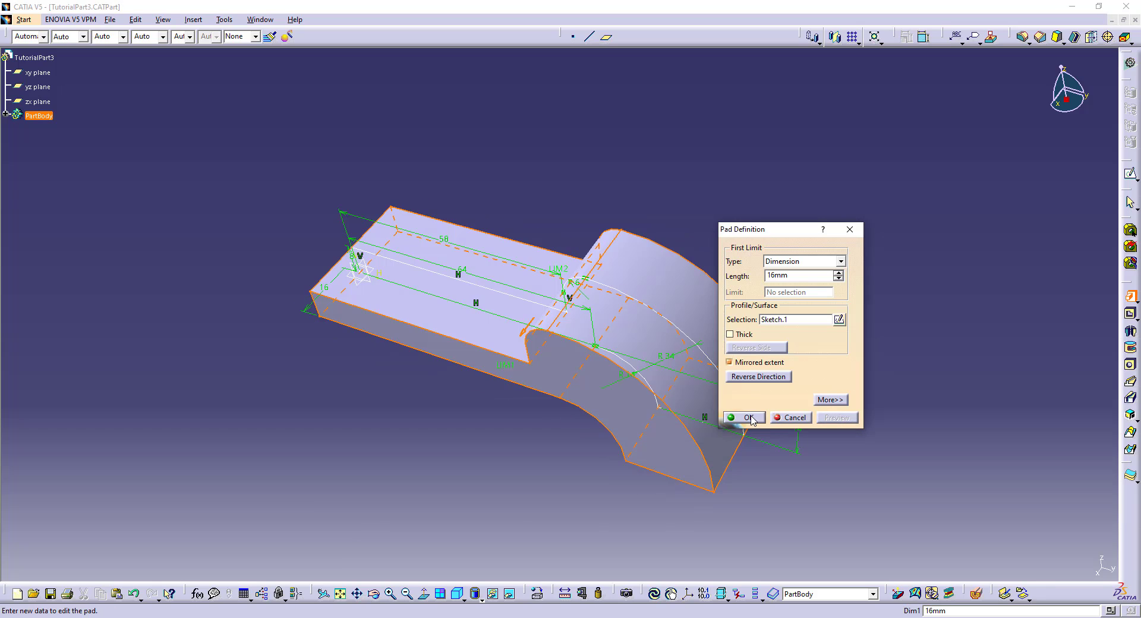
pyautogui.click(750, 418)
# - Start a new sketch on the yz plane and project the bottom edge of the curved arm into it
pyautogui.moveTo(510, 476); pyautogui.dragTo(541, 390, button='middle')
pyautogui.moveTo(523, 429); pyautogui.dragTo(532, 382, button='middle')
pyautogui.hotkey('alt', 'Tab')
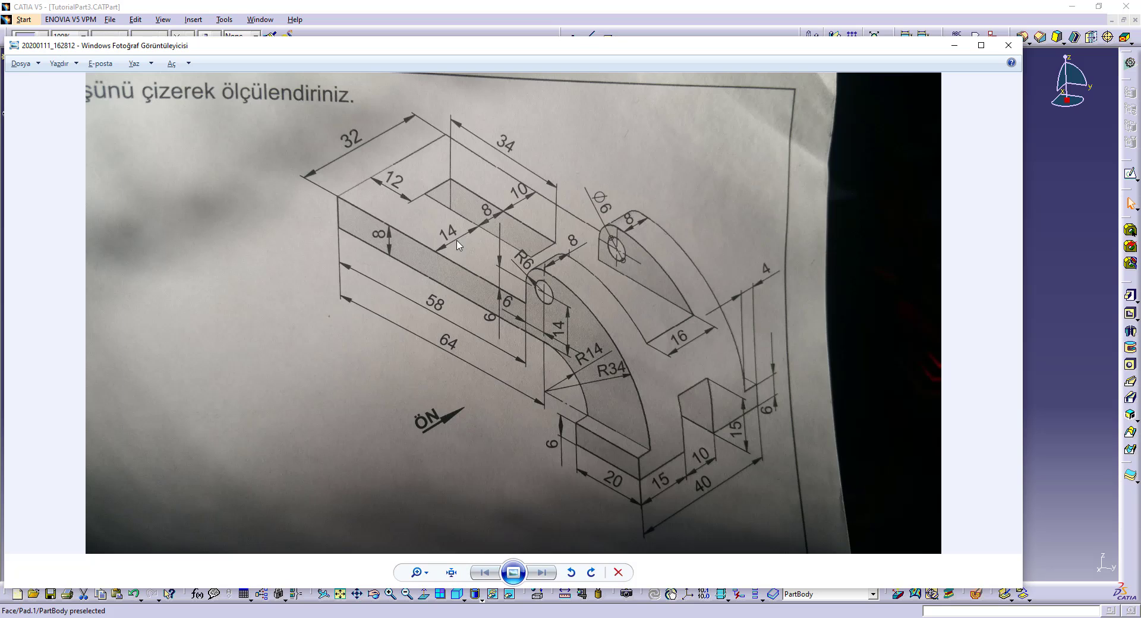
pyautogui.hotkey('alt', 'Tab')
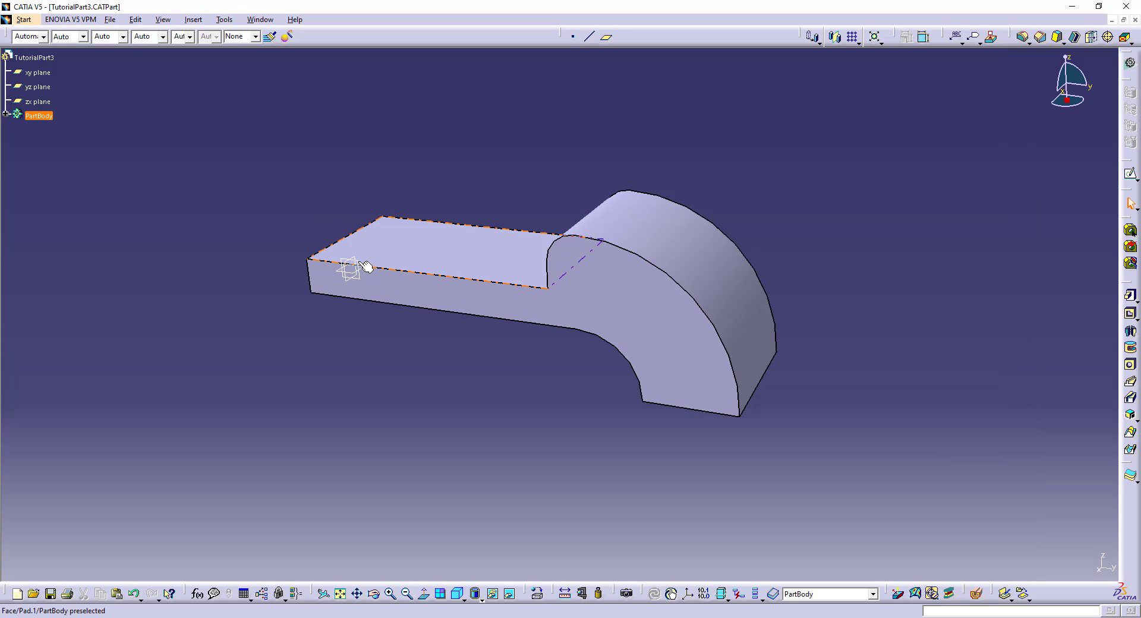
pyautogui.click(357, 262)
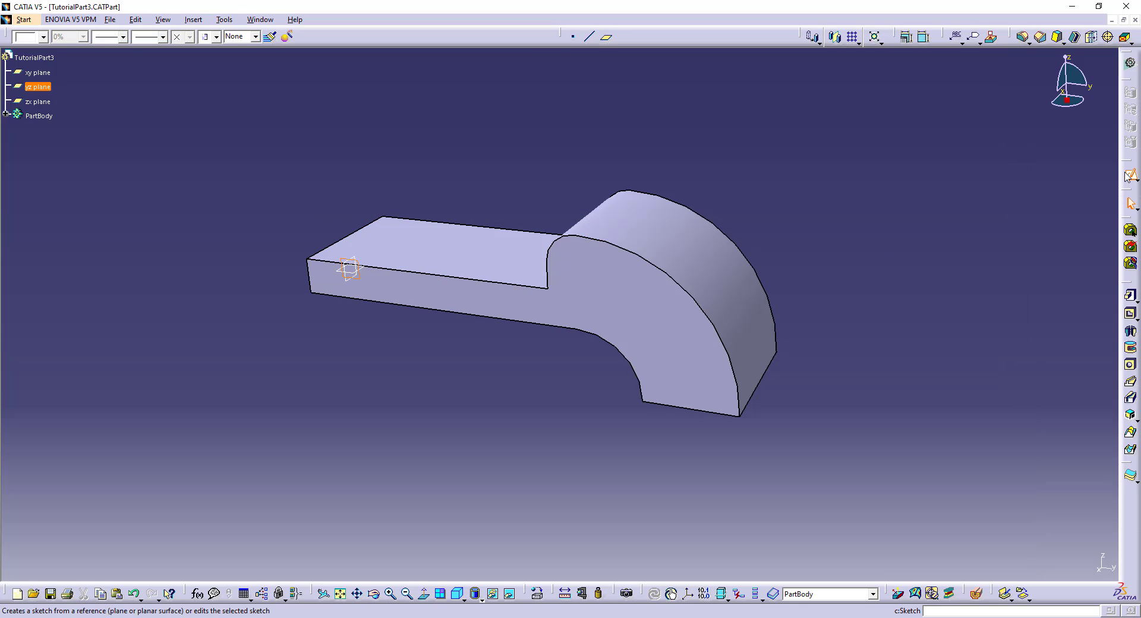
pyautogui.click(1131, 174)
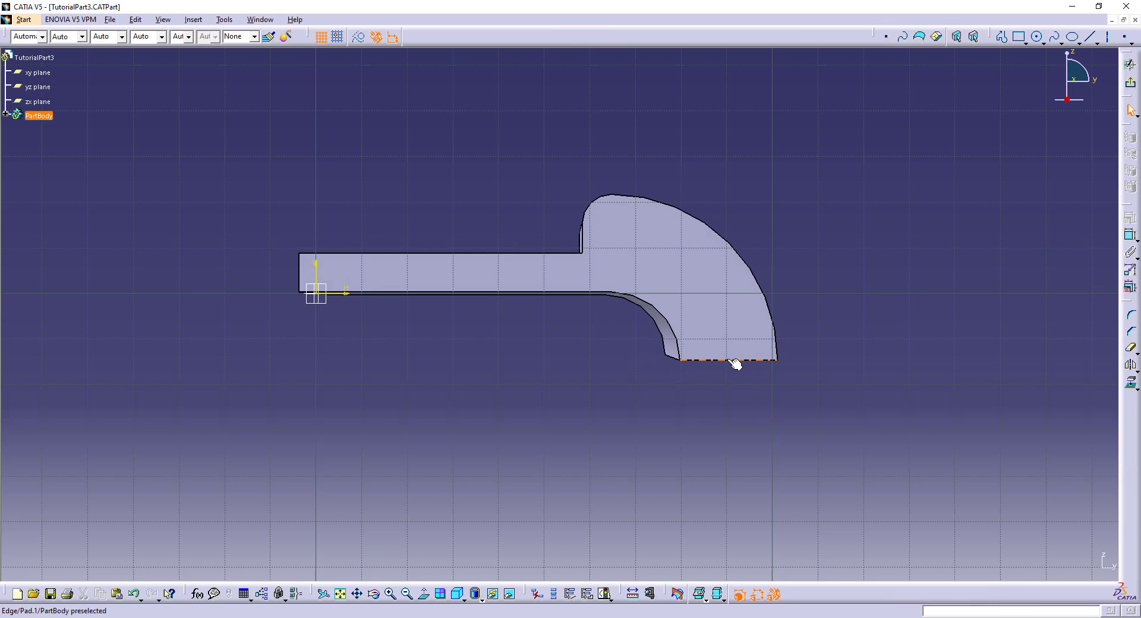
pyautogui.click(733, 361)
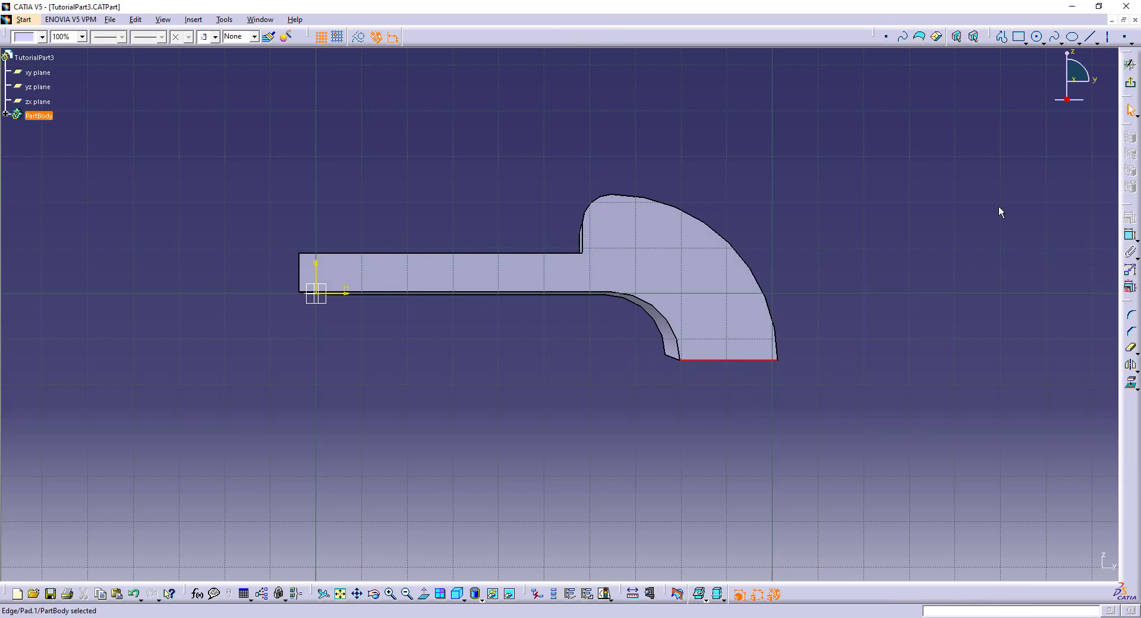
pyautogui.click(1131, 384)
# - Draw a 6 mm vertical line down from the outer end of the projected edge, checking the foot height in the reference drawing
pyautogui.hotkey('alt', 'Tab')
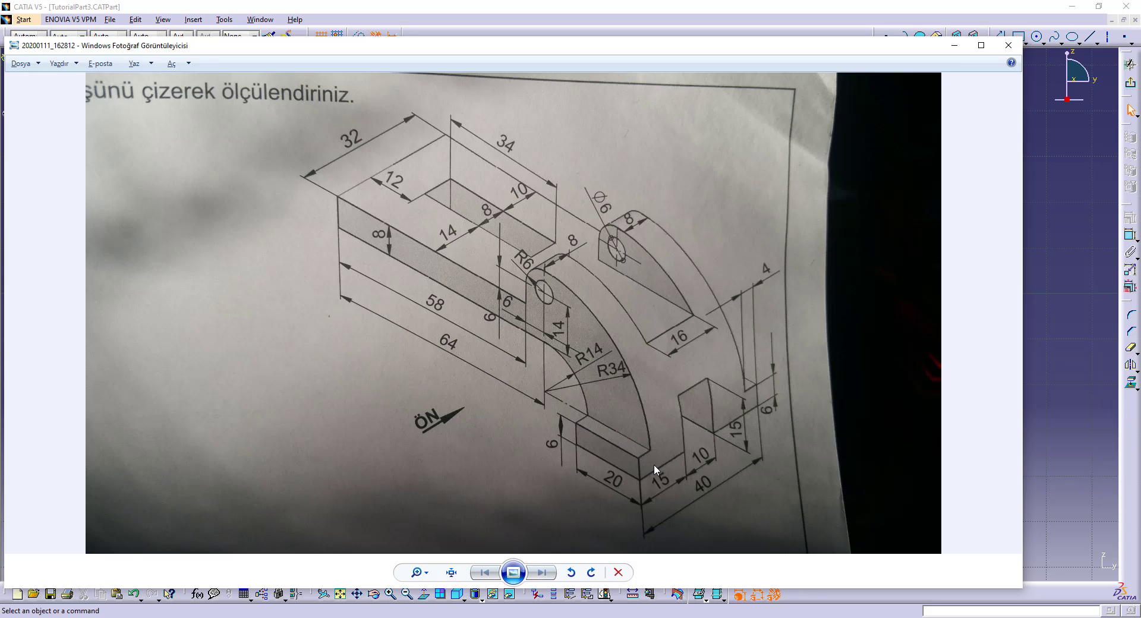
pyautogui.hotkey('alt', 'Tab')
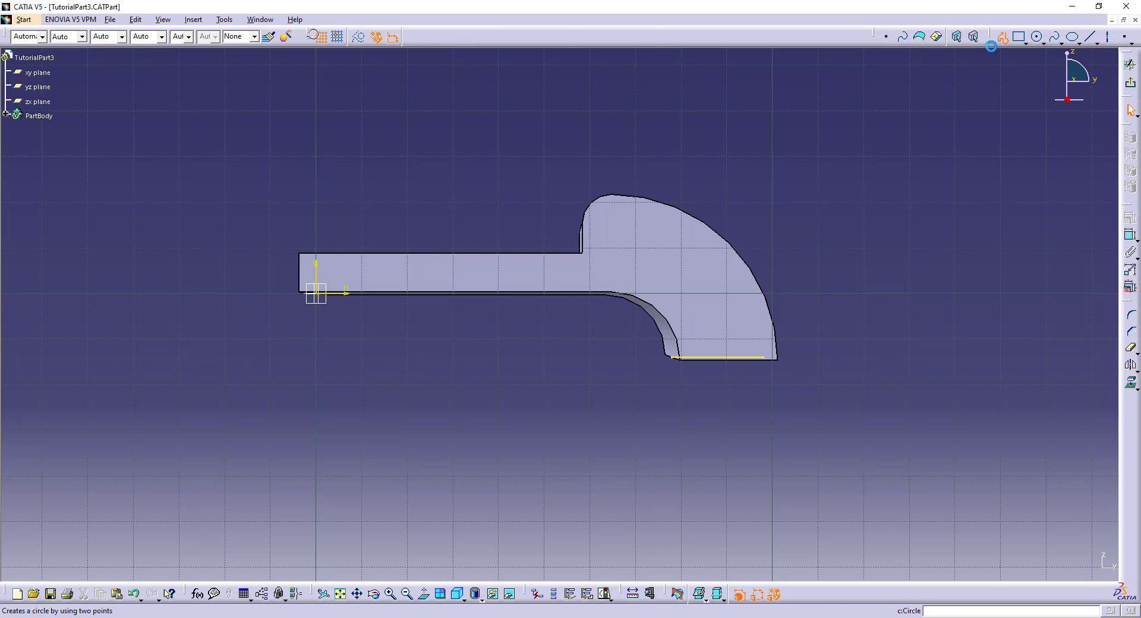
pyautogui.click(1003, 36)
pyautogui.click(763, 358)
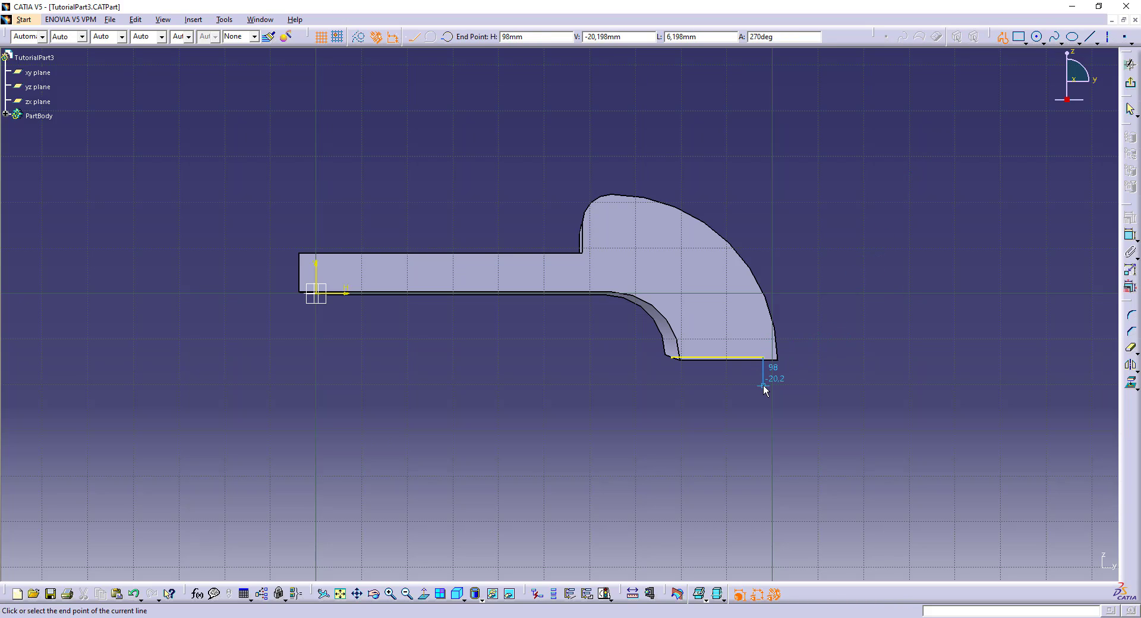
pyautogui.press('Tab')
pyautogui.press('Tab')
pyautogui.write('-20')
pyautogui.press('Tab')
pyautogui.write('6')
pyautogui.press('Return')
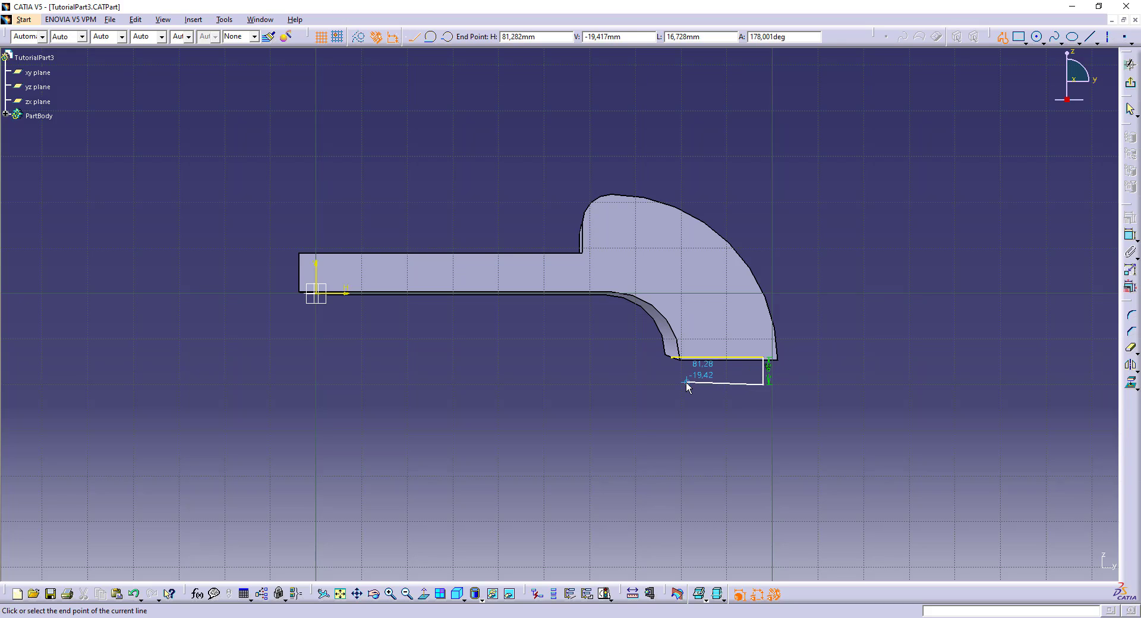
# - Complete the foot rectangle with a horizontal line and a closing vertical line back to the projected edge, and exit the sketch
pyautogui.click(672, 385)
pyautogui.click(672, 359)
pyautogui.press('Escape')
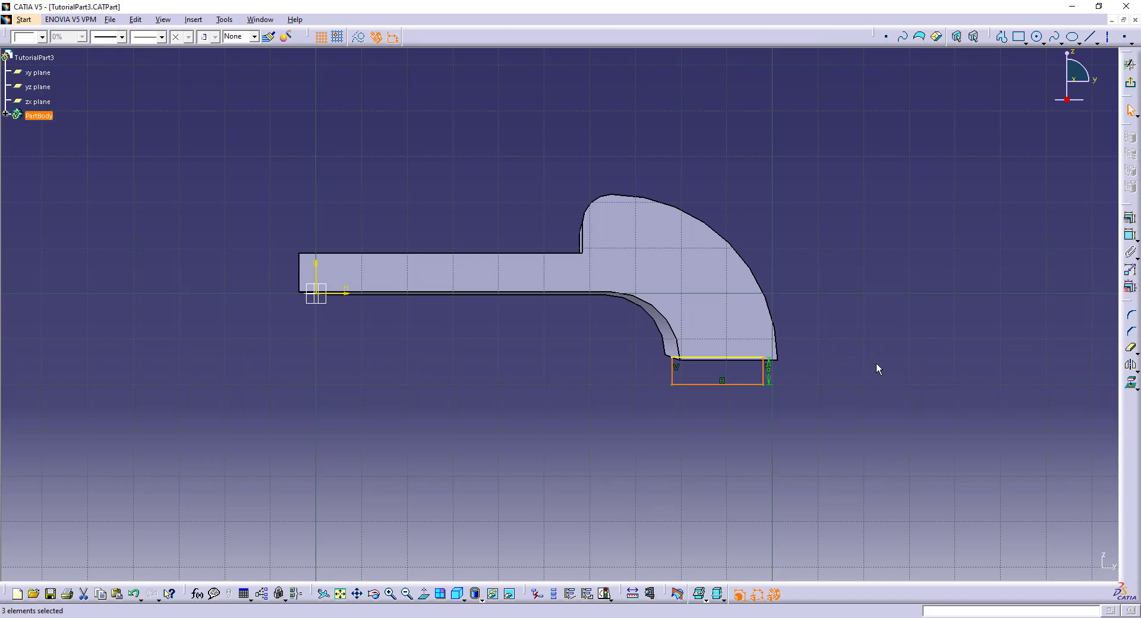
pyautogui.moveTo(876, 362); pyautogui.dragTo(719, 367, button='middle')
pyautogui.click(720, 367)
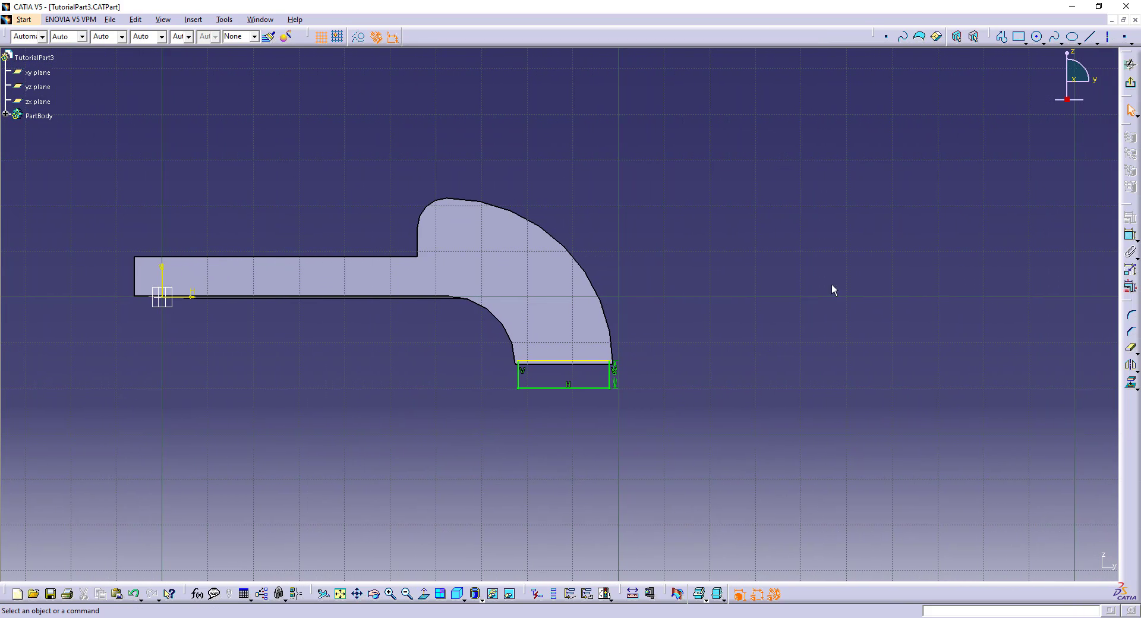
pyautogui.click(1130, 82)
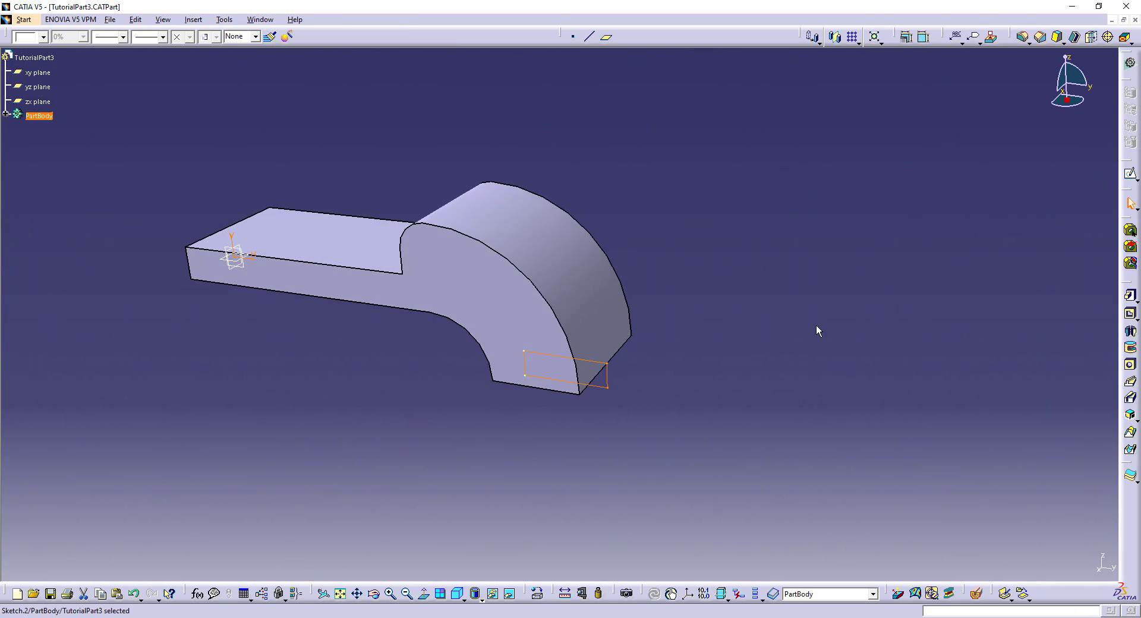
# - Pad the foot profile 20 mm with mirrored extent, consulting the reference drawing for the overall foot width
pyautogui.click(1129, 297)
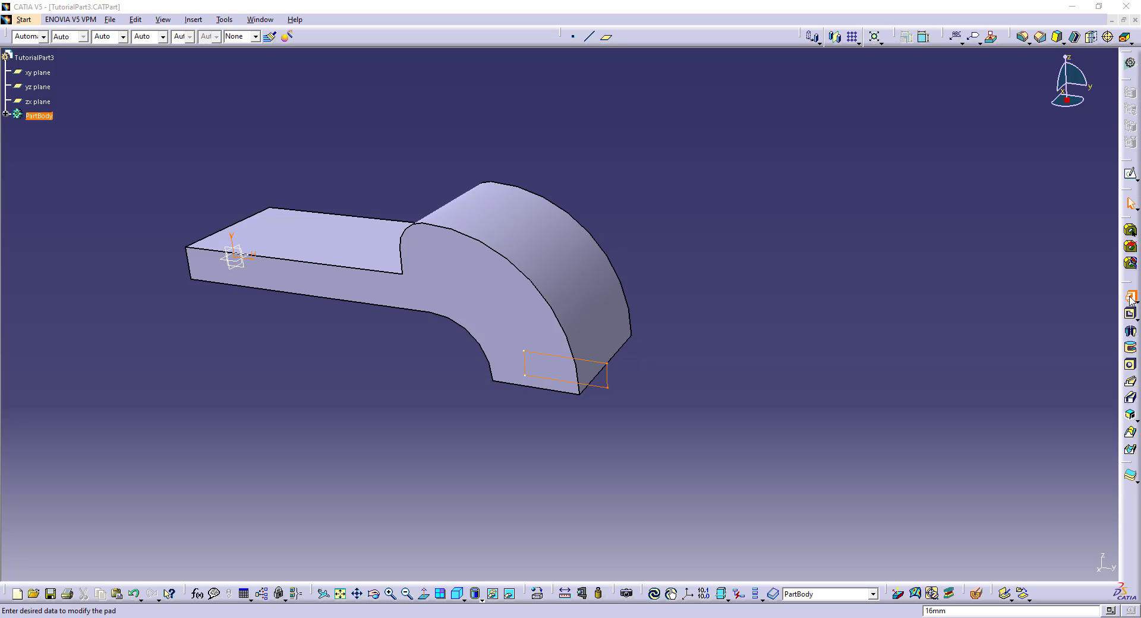
pyautogui.hotkey('alt', 'Tab')
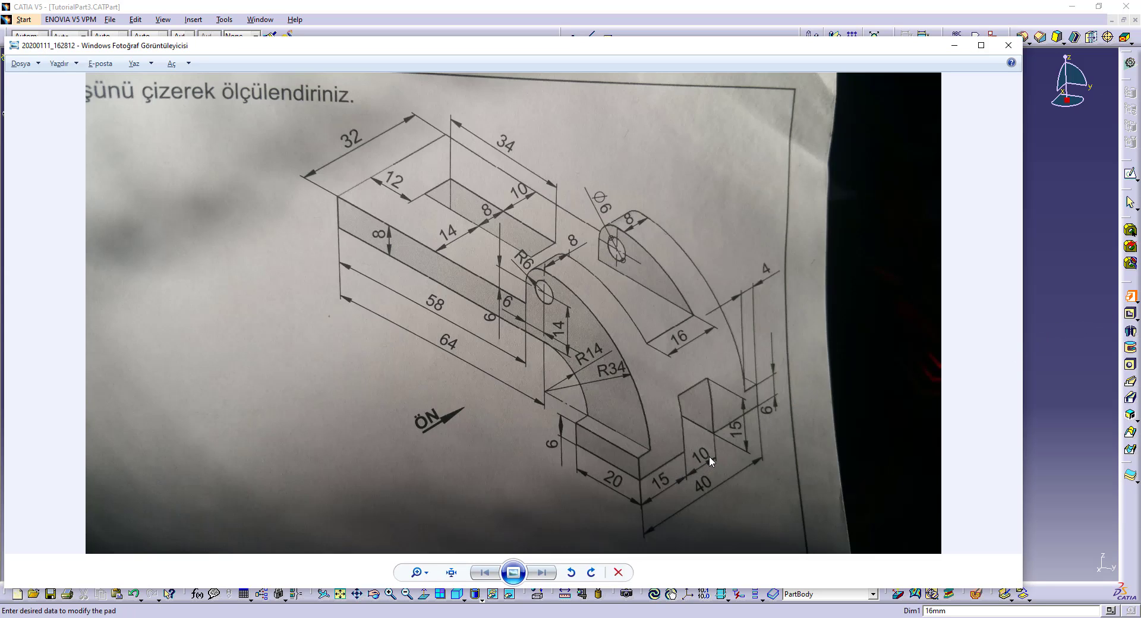
pyautogui.hotkey('alt', 'Tab')
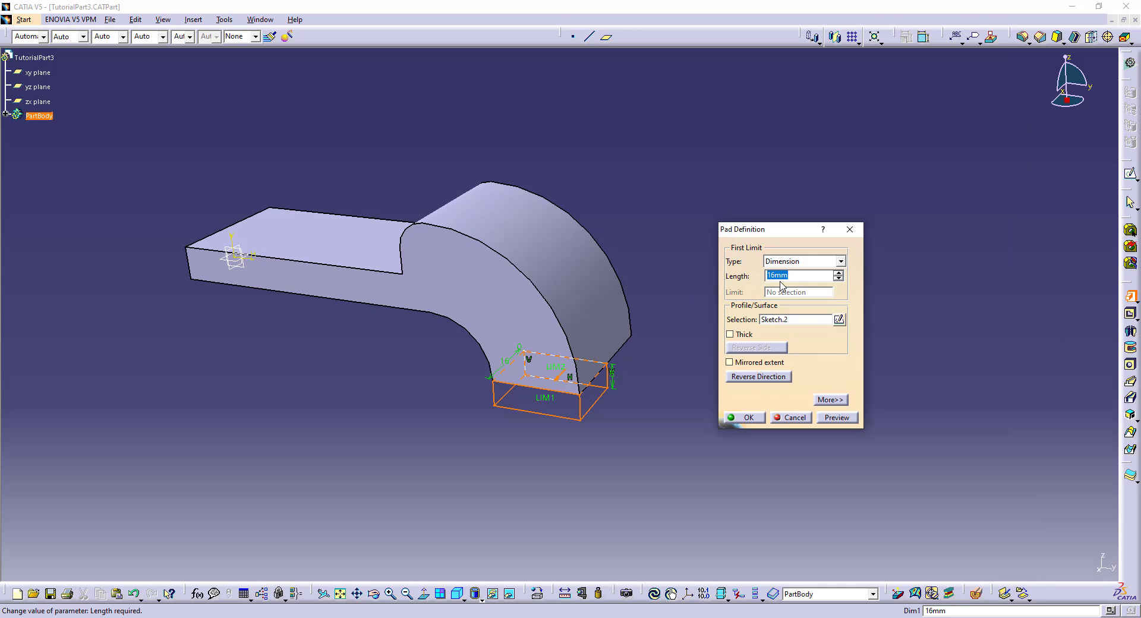
pyautogui.hotkey('alt', 'Tab')
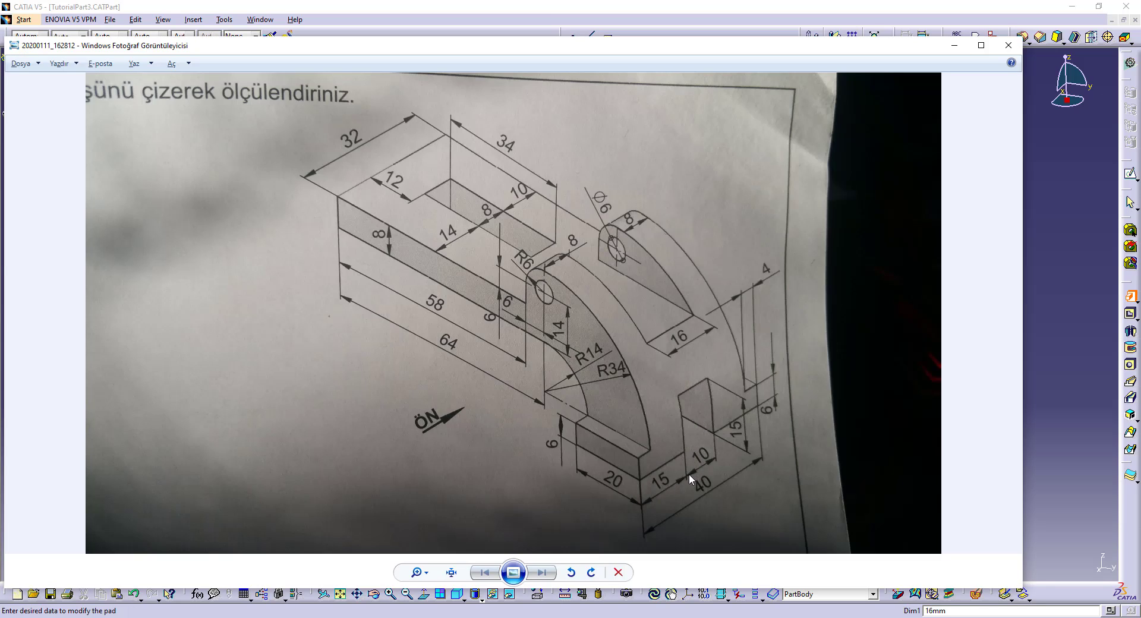
pyautogui.hotkey('alt', 'Tab')
pyautogui.write('2')
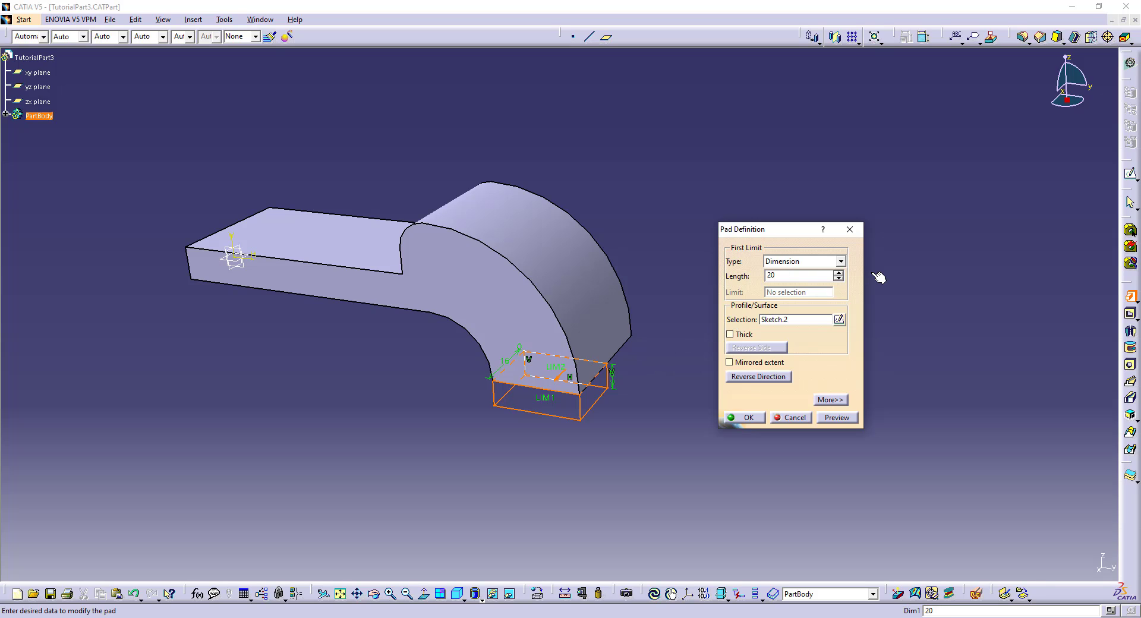
pyautogui.write('0')
pyautogui.click(766, 364)
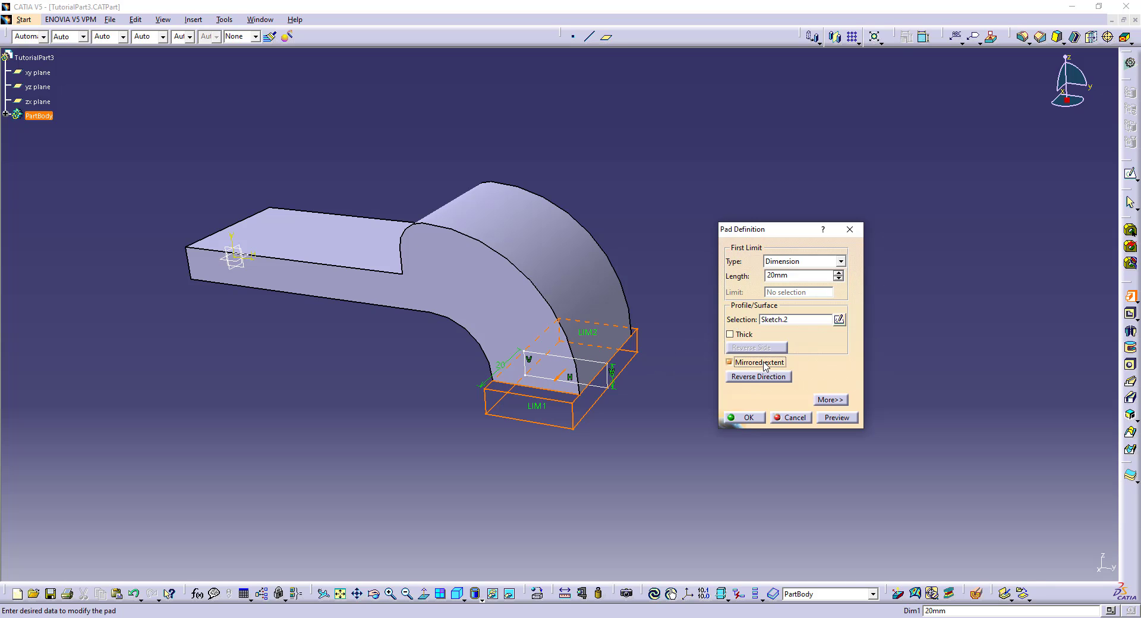
pyautogui.moveTo(643, 381); pyautogui.dragTo(555, 395, button='middle')
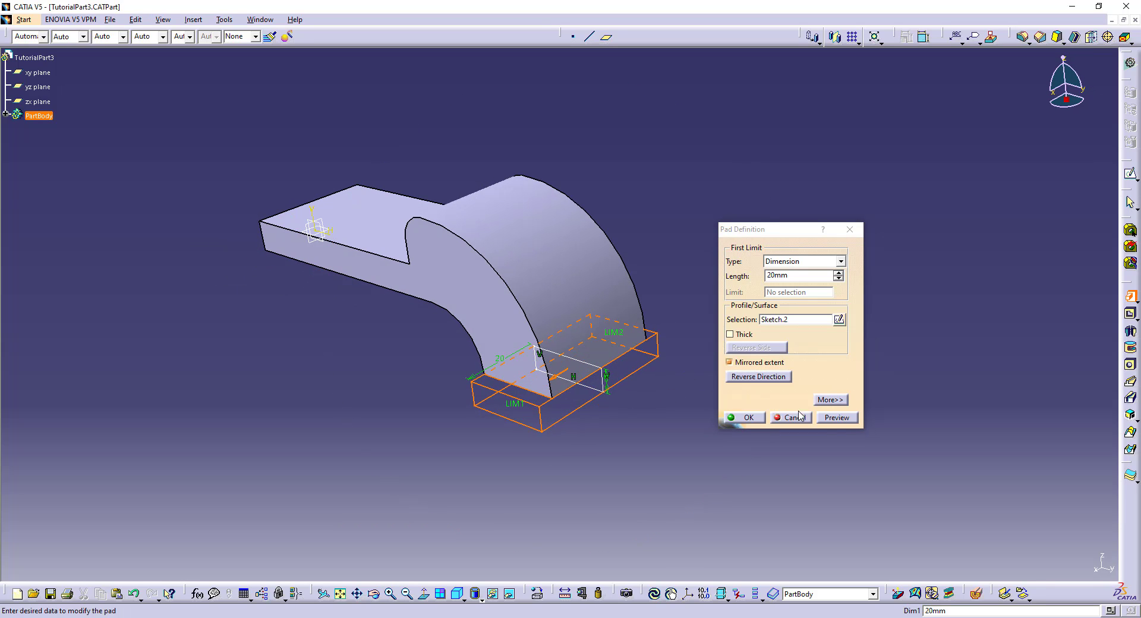
pyautogui.click(844, 424)
pyautogui.click(747, 418)
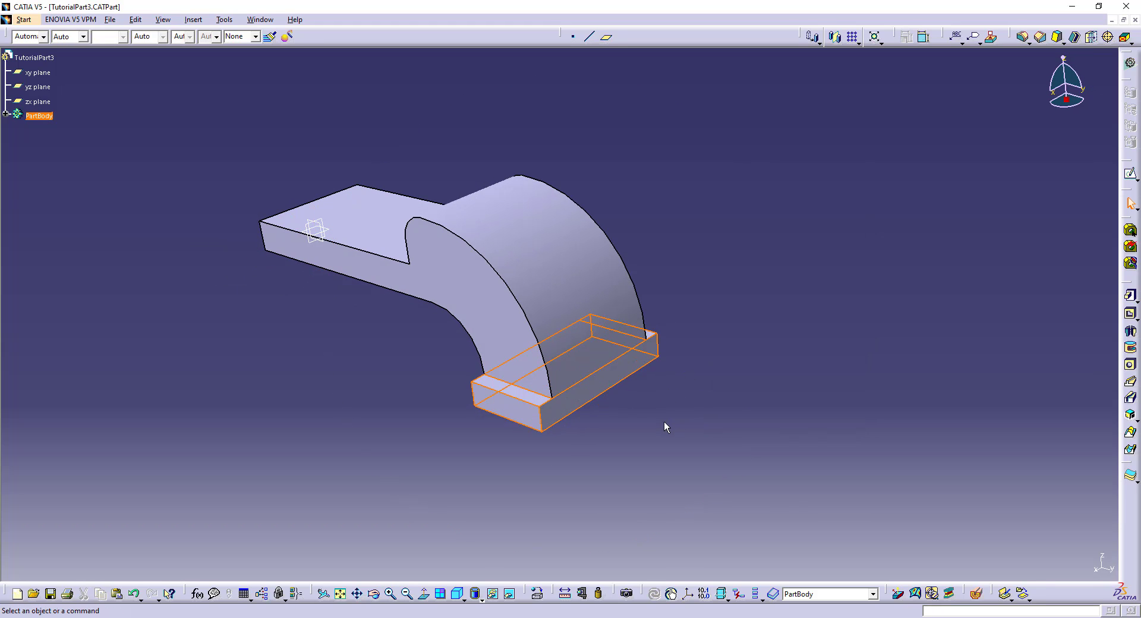
# - Start a sketch on the top face of the flat arm and draw a slot rectangle about 12 mm wide around the vertical axis
pyautogui.moveTo(397, 397); pyautogui.dragTo(507, 382, button='middle')
pyautogui.hotkey('alt', 'Tab')
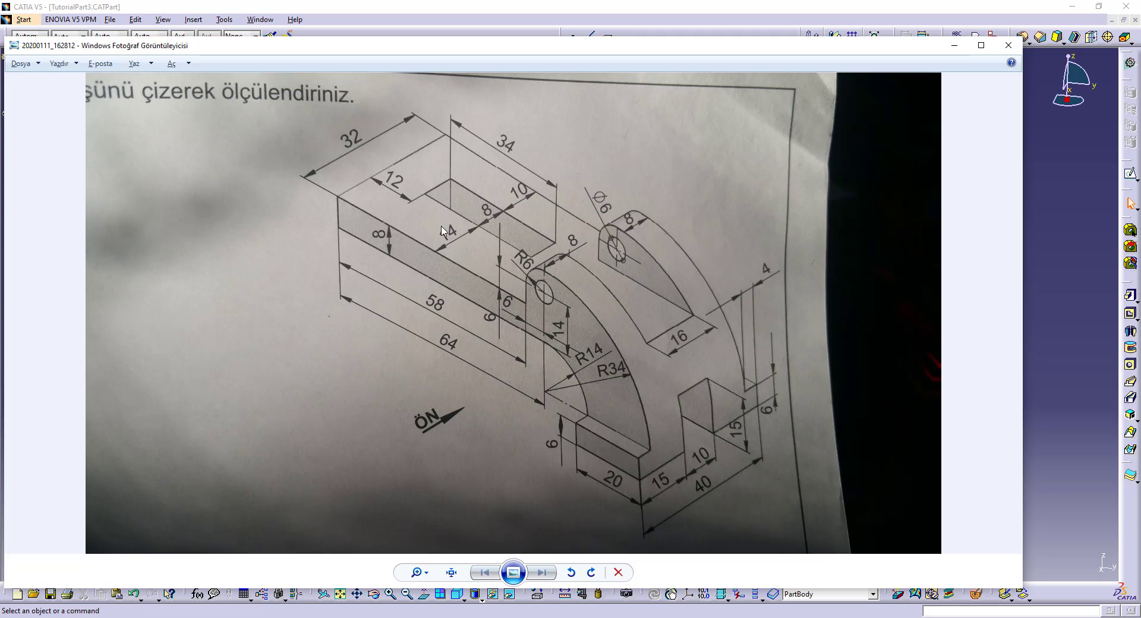
pyautogui.hotkey('alt', 'Tab')
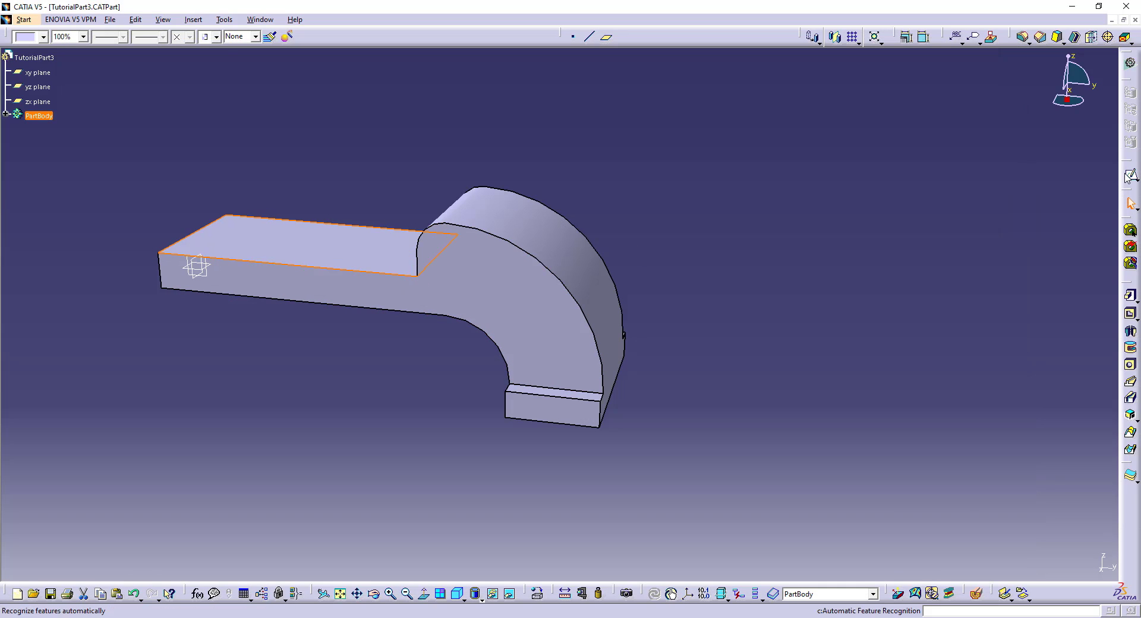
pyautogui.click(197, 267)
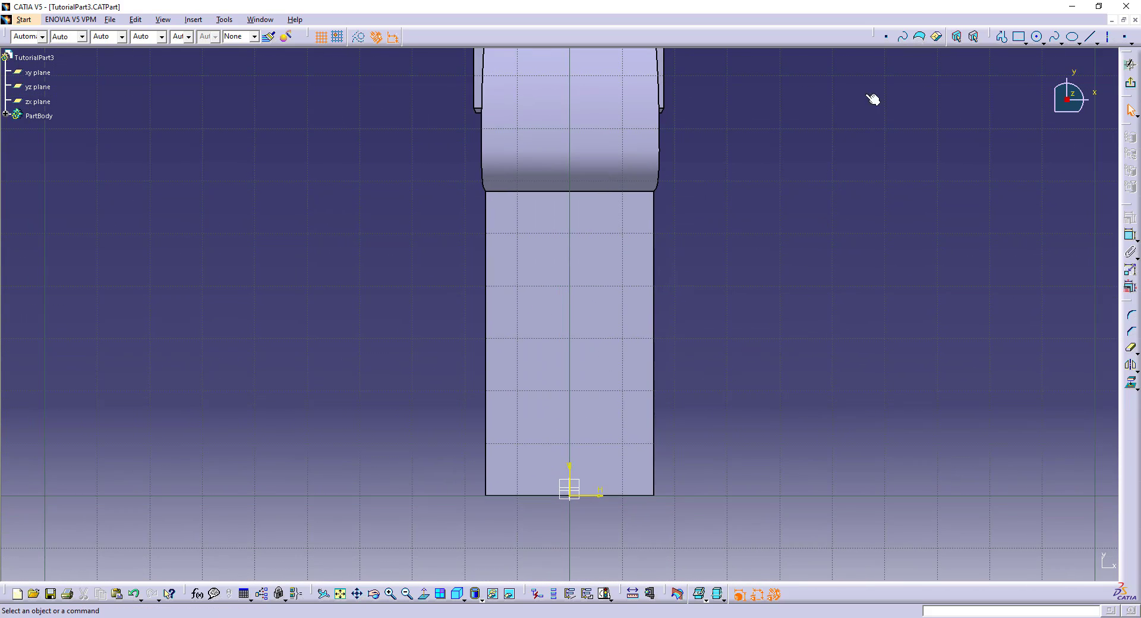
pyautogui.click(1020, 37)
pyautogui.click(536, 273)
pyautogui.click(601, 421)
# - Constrain the rectangle's two long sides to be symmetric about the sketch's vertical axis
pyautogui.click(602, 309)
pyautogui.keyDown('ctrl'); pyautogui.click(537, 297); pyautogui.keyUp('ctrl')
pyautogui.click(1132, 235)
pyautogui.rightClick(767, 353)
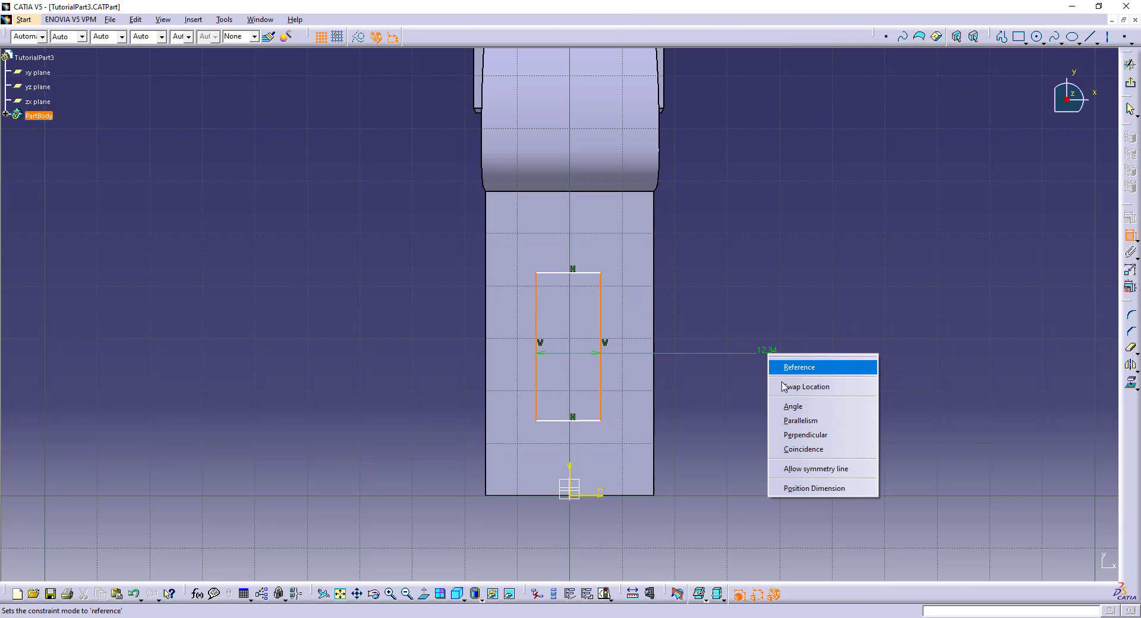
pyautogui.click(814, 469)
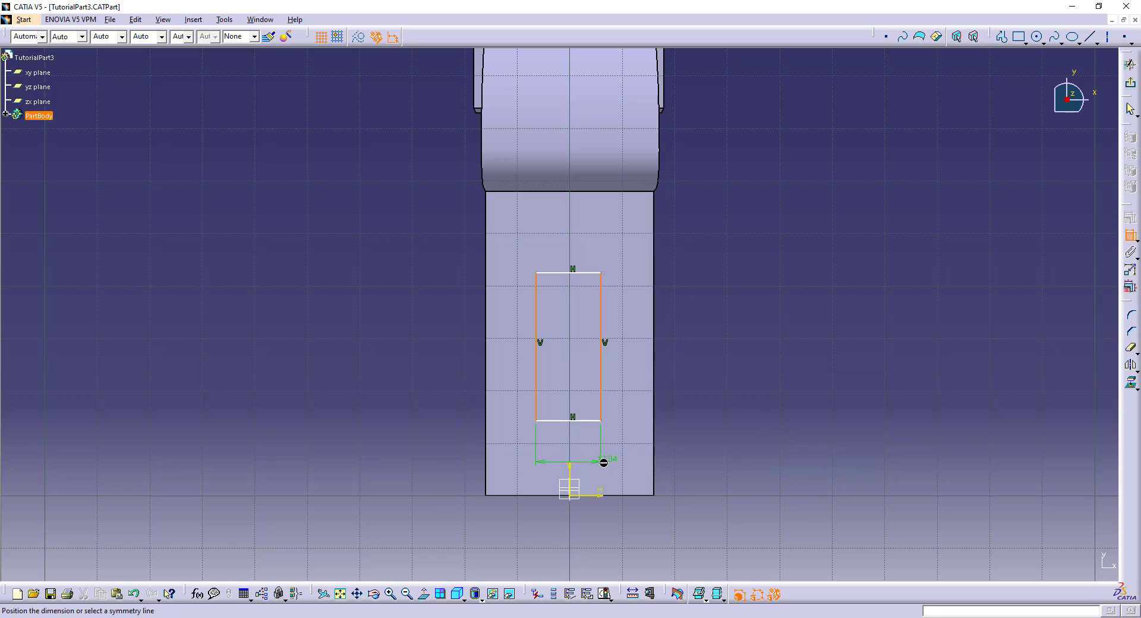
pyautogui.click(569, 469)
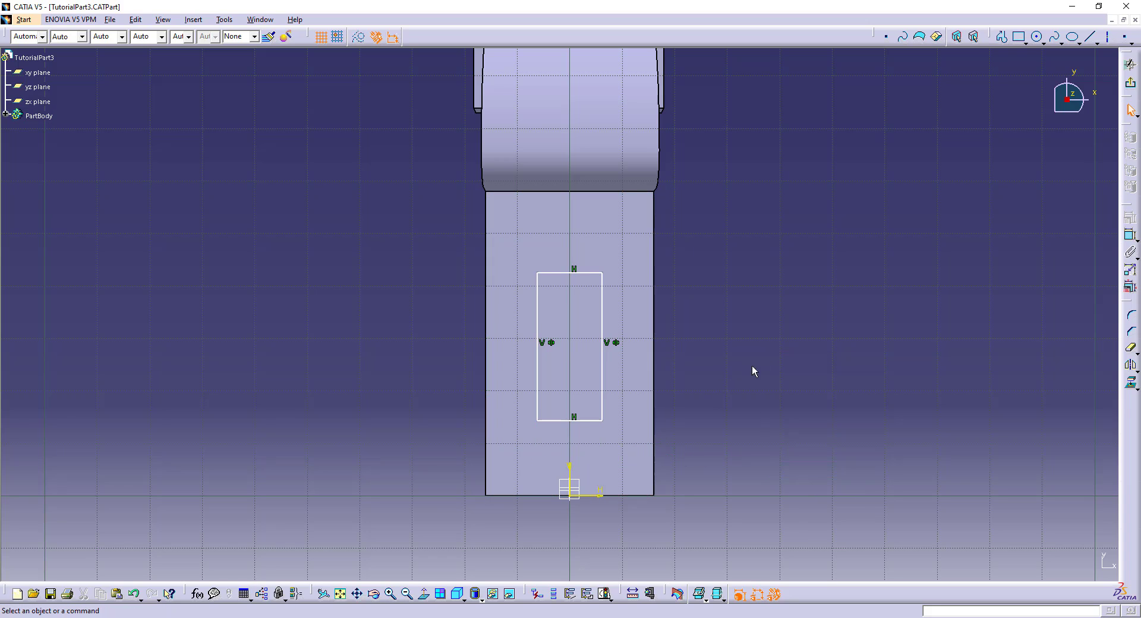
# - Dimension the slot rectangle's long side and set it to 34 mm, per the reference drawing
pyautogui.hotkey('alt', 'Tab')
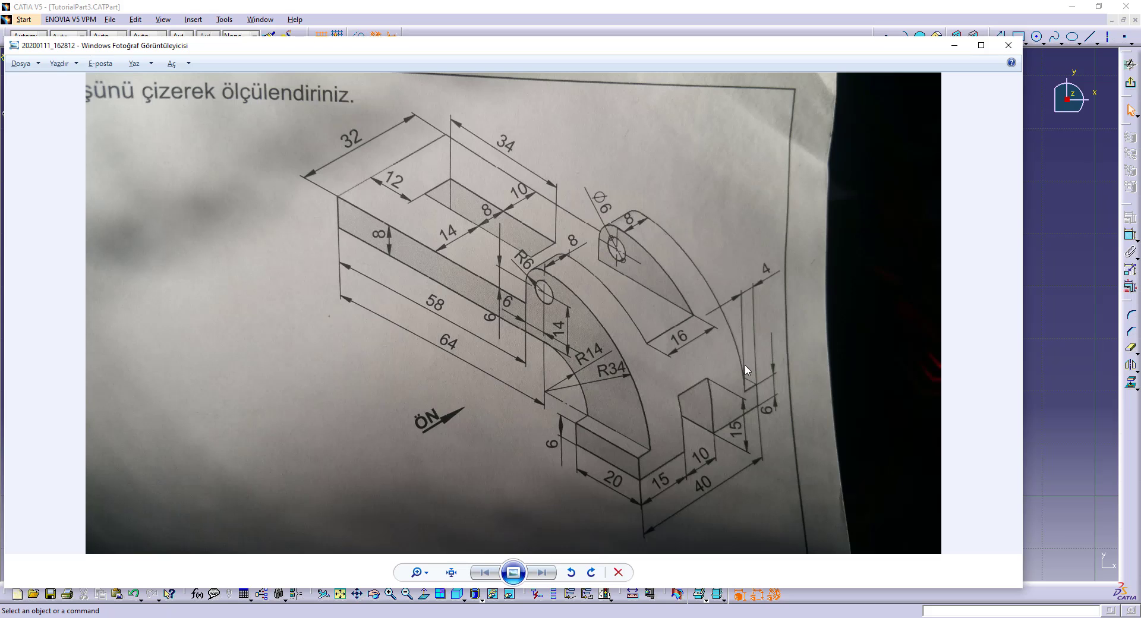
pyautogui.hotkey('alt', 'Tab')
pyautogui.hotkey('alt', 'Tab')
pyautogui.hotkey('alt', 'Tab')
pyautogui.hotkey('alt', 'Tab')
pyautogui.hotkey('alt', 'Tab')
pyautogui.hotkey('alt', 'Tab')
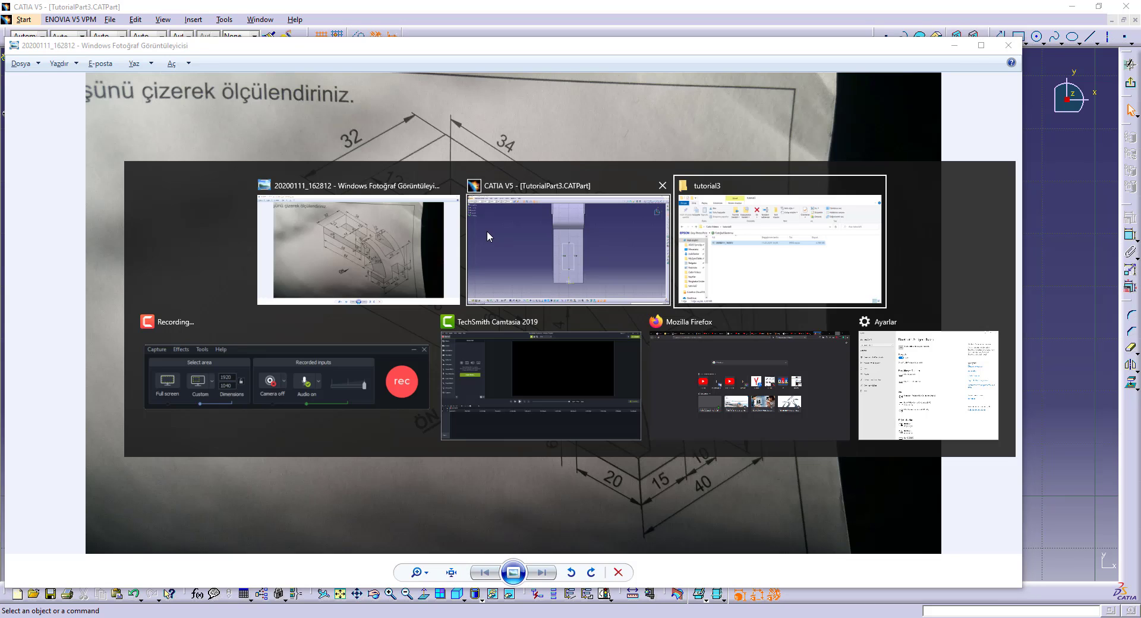
pyautogui.hotkey('alt', 'Tab')
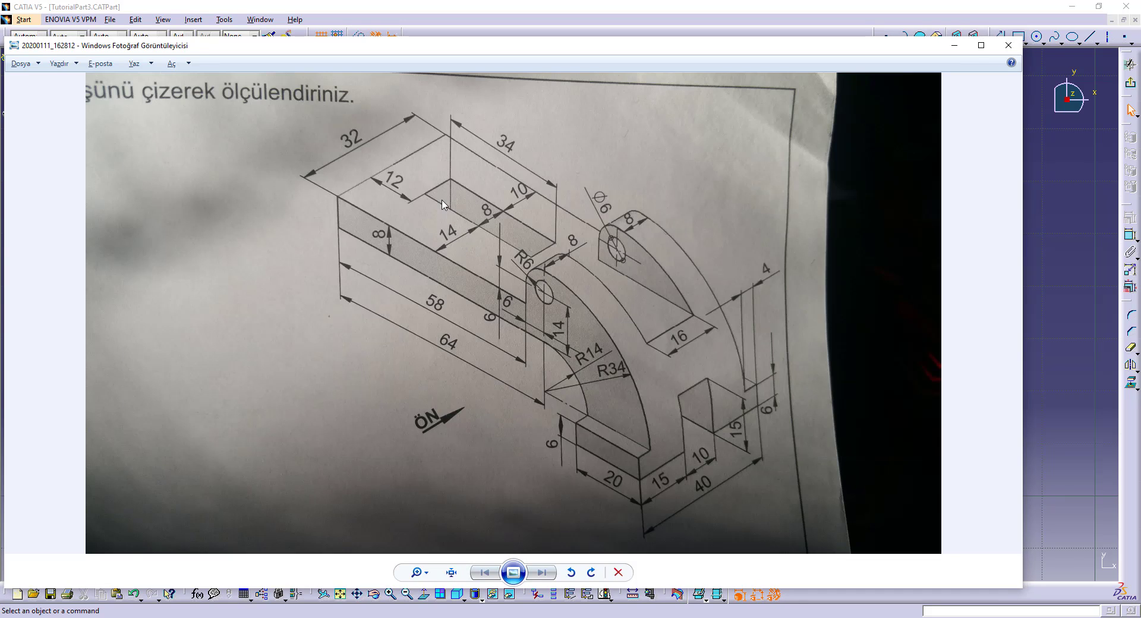
pyautogui.hotkey('alt', 'Tab')
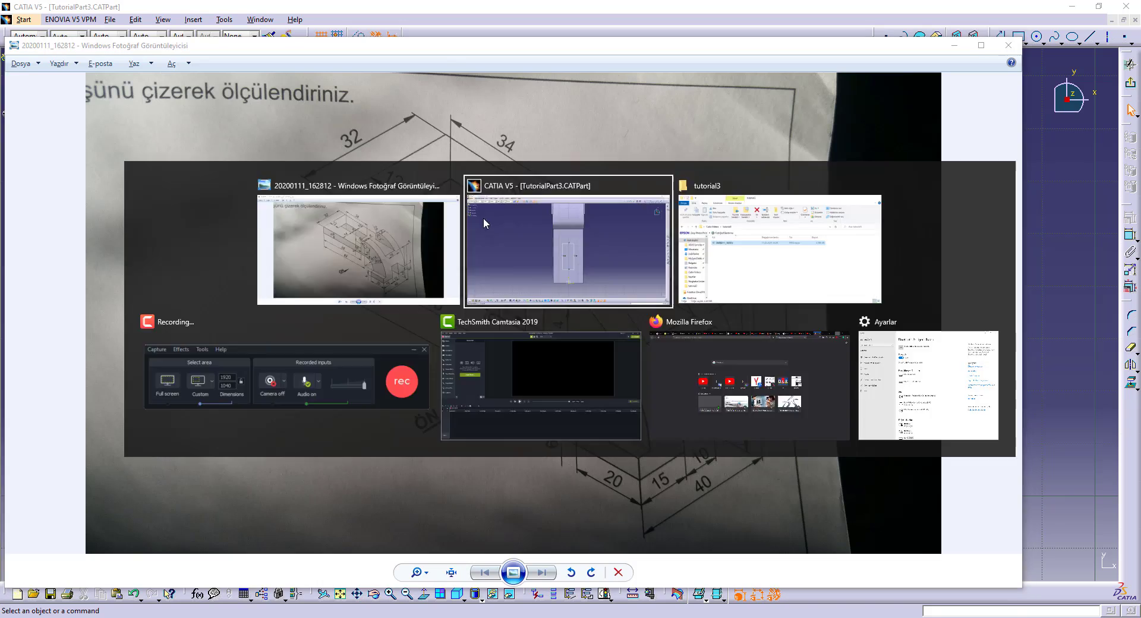
pyautogui.click(602, 288)
pyautogui.click(1131, 252)
pyautogui.click(720, 344)
pyautogui.doubleClick(699, 342)
pyautogui.write('34')
pyautogui.press('Return')
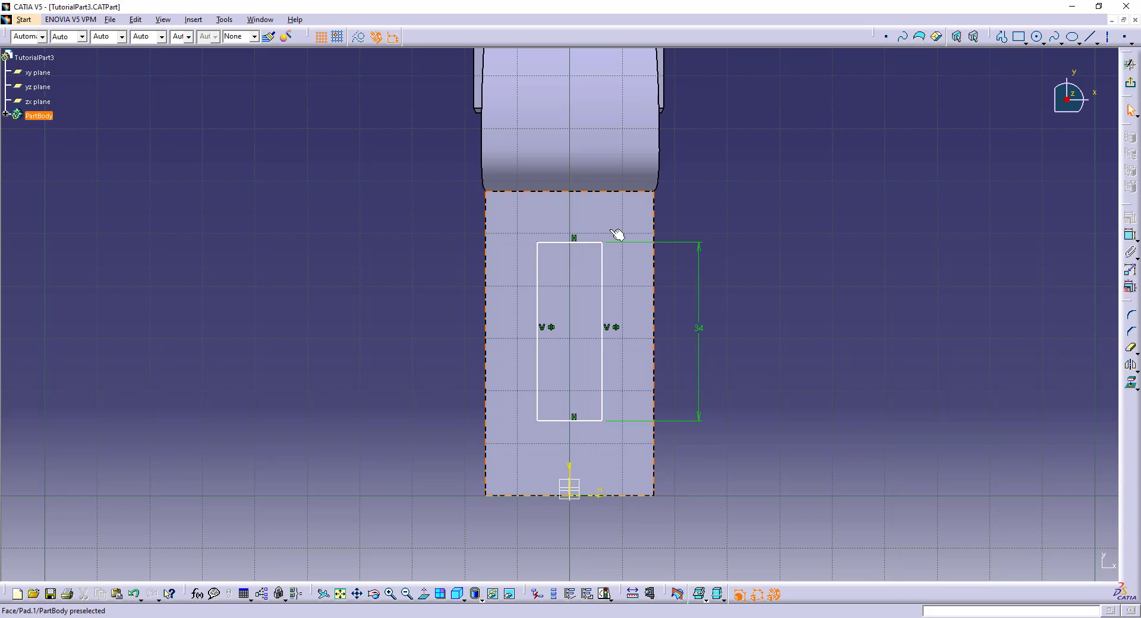
# - Dimension the slot rectangle's short side and set its width to 8 mm
pyautogui.click(591, 242)
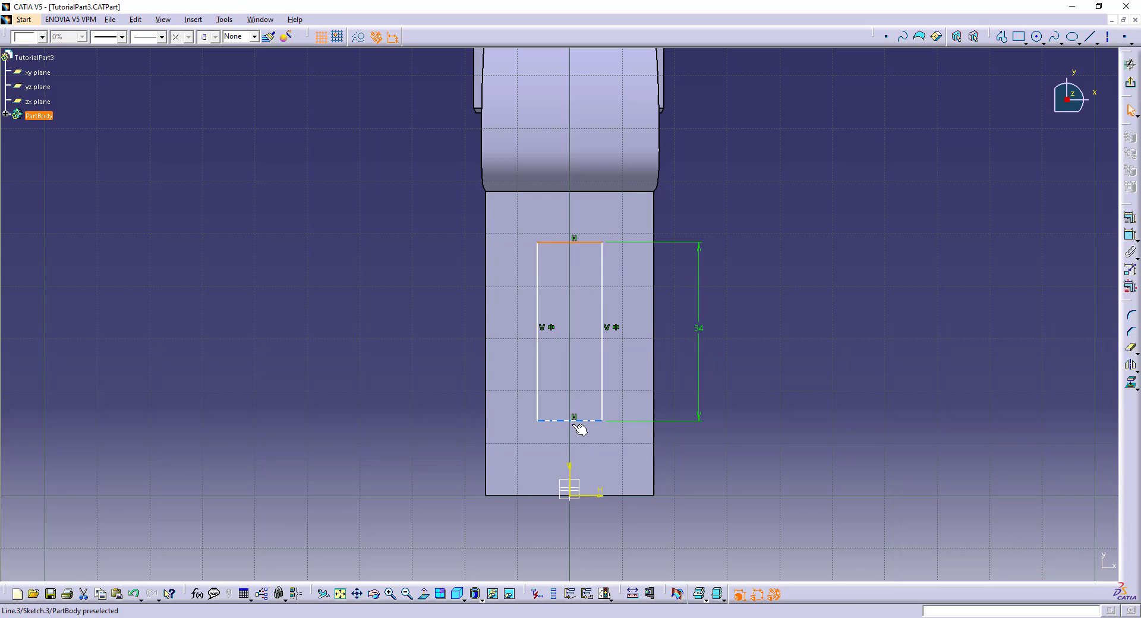
pyautogui.keyDown('ctrl'); pyautogui.click(591, 421); pyautogui.keyUp('ctrl')
pyautogui.click(1131, 252)
pyautogui.click(597, 243)
pyautogui.click(1131, 252)
pyautogui.click(700, 217)
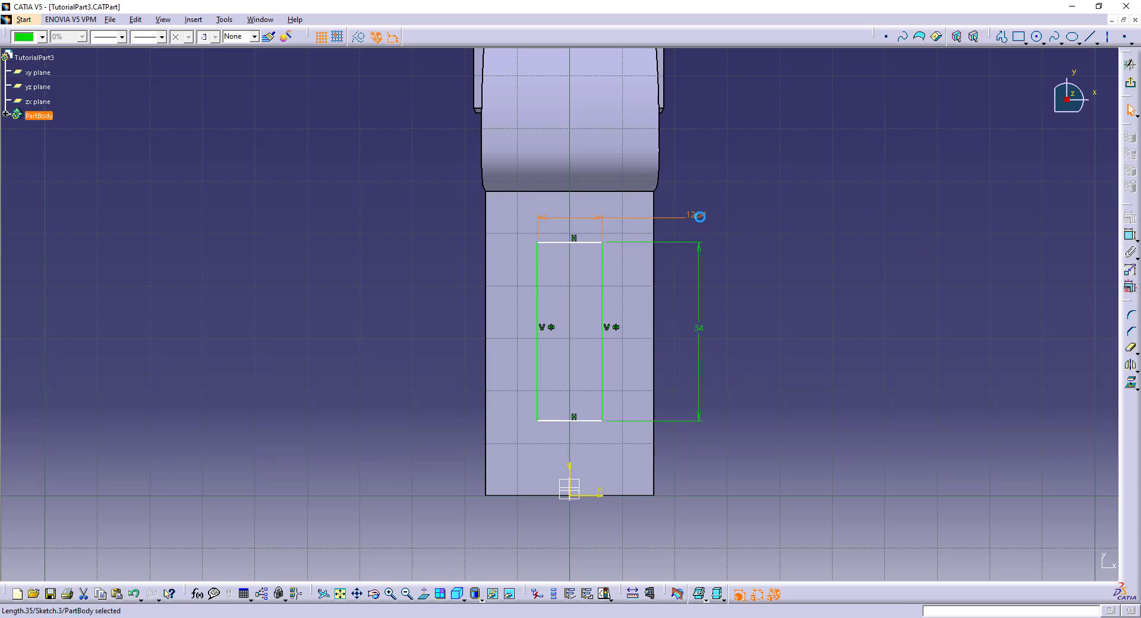
pyautogui.doubleClick(701, 217)
pyautogui.write('10')
pyautogui.press('Return')
pyautogui.click(810, 224)
# - Dimension the slot's near short side from the arm's end edge and set the offset to 12 mm, per the reference drawing
pyautogui.hotkey('alt', 'Tab')
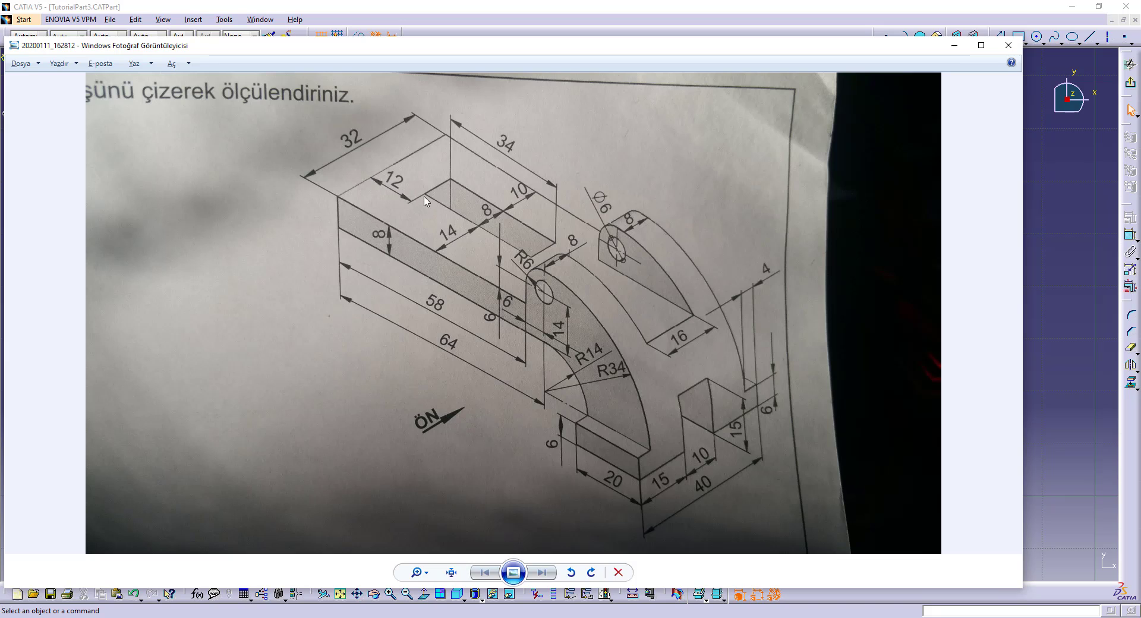
pyautogui.hotkey('alt', 'Tab')
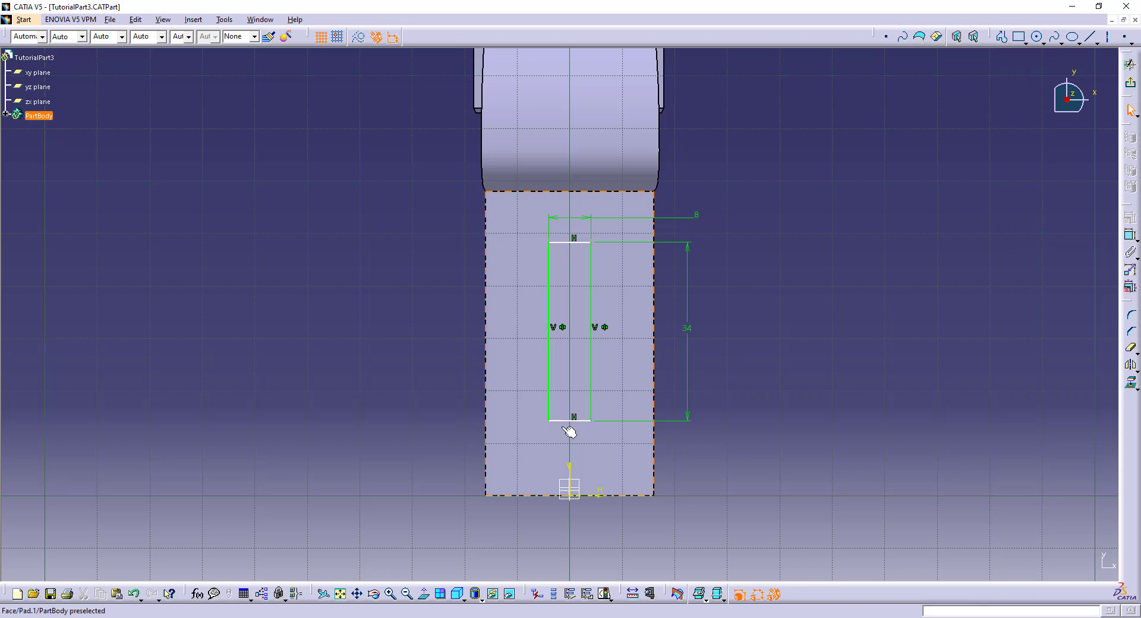
pyautogui.click(633, 496)
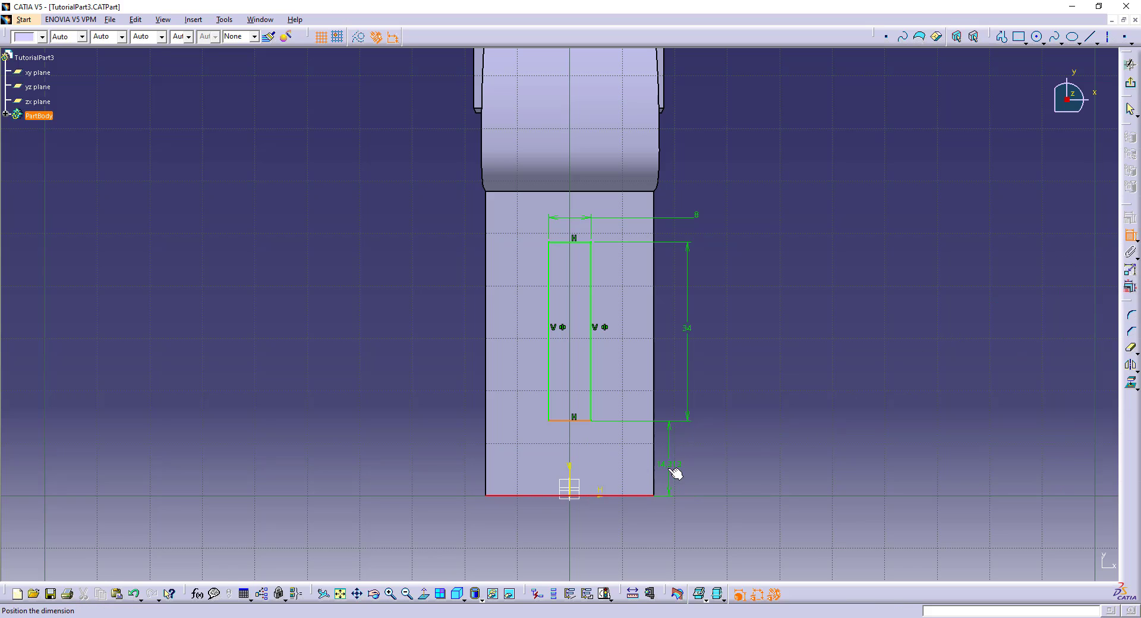
pyautogui.click(701, 465)
pyautogui.doubleClick(696, 456)
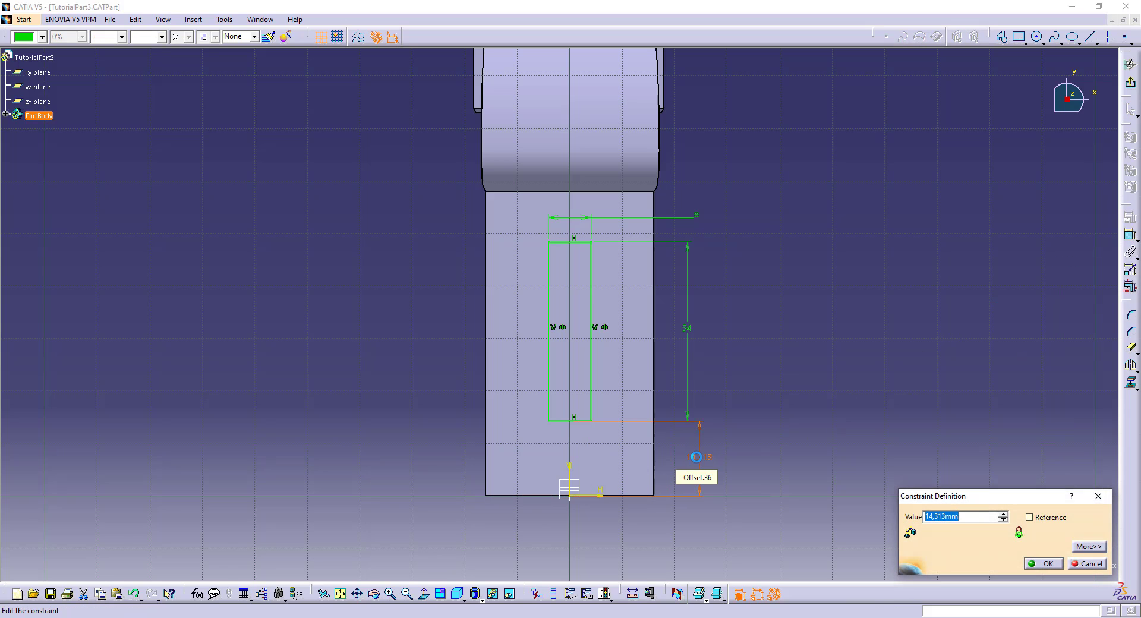
pyautogui.write('12')
pyautogui.press('Return')
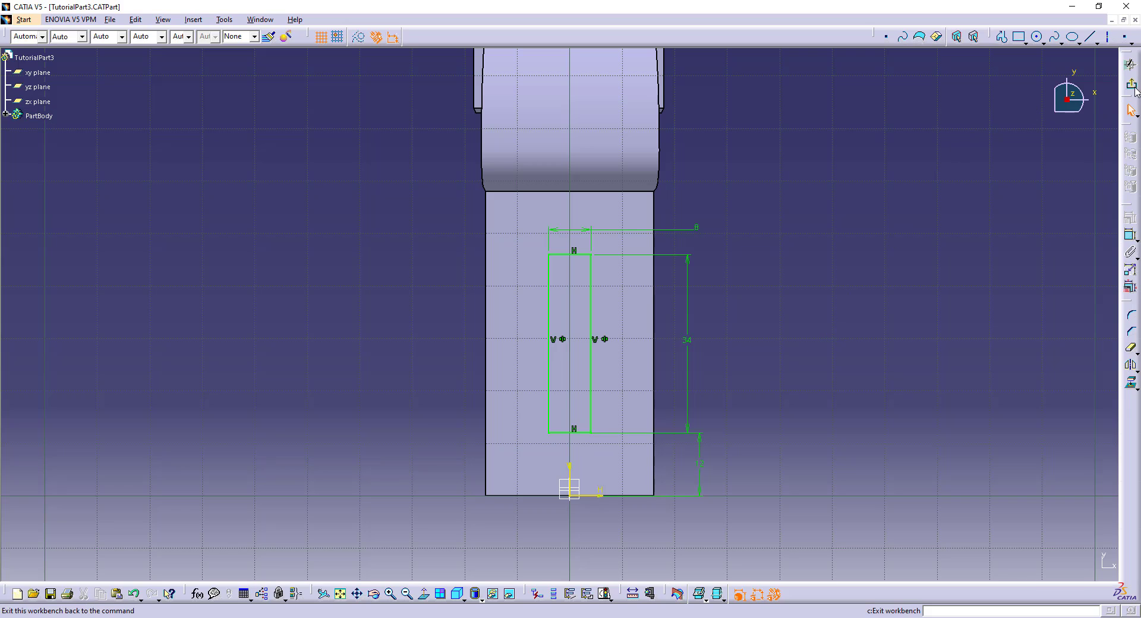
# - Exit the slot sketch and pocket it through the flat arm with the Up to next limit
pyautogui.click(1130, 64)
pyautogui.click(1133, 319)
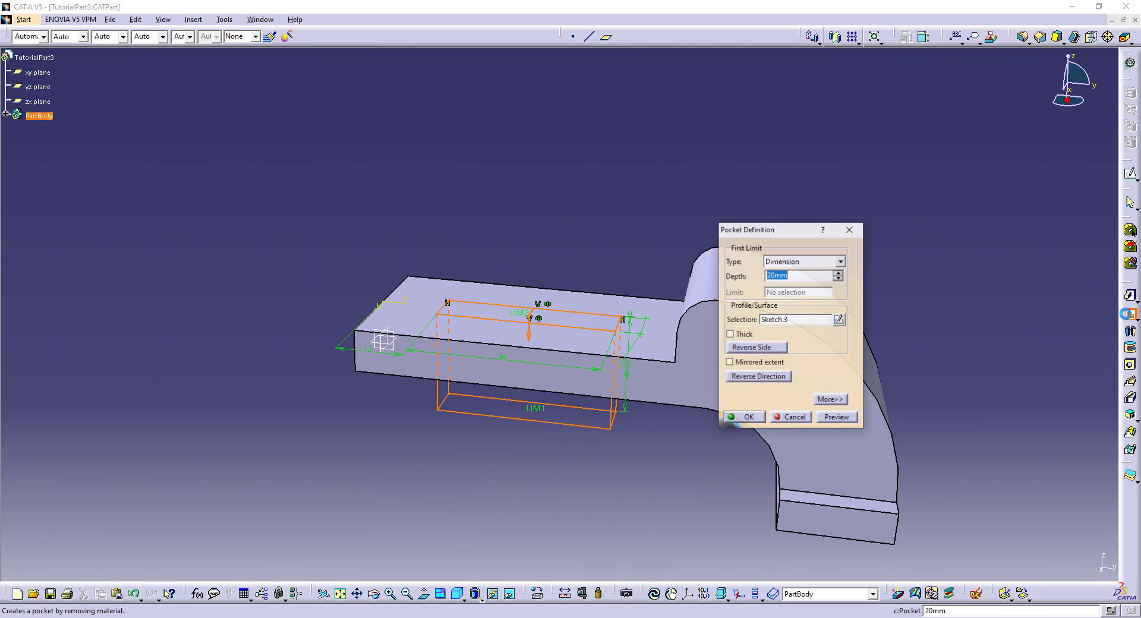
pyautogui.click(840, 262)
pyautogui.click(811, 283)
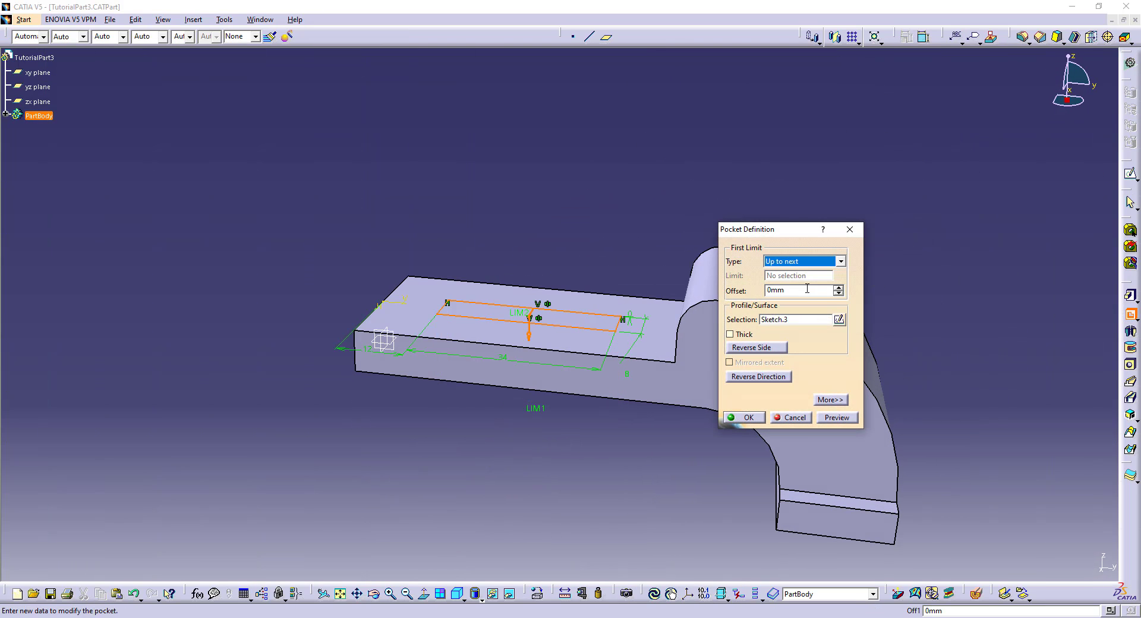
pyautogui.click(840, 417)
pyautogui.click(749, 418)
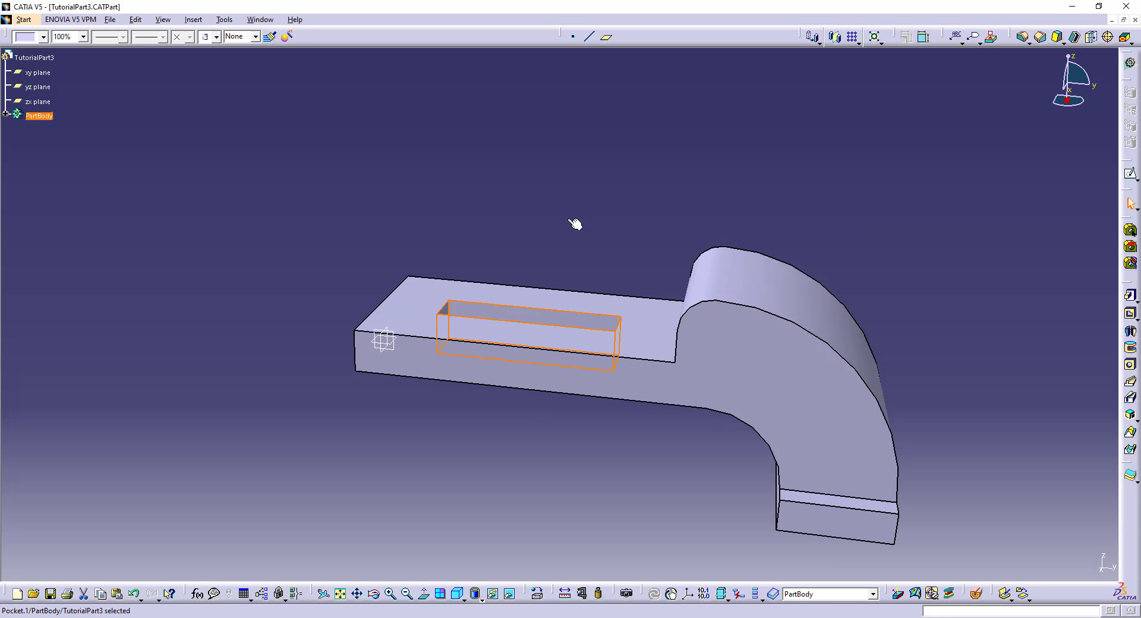
# - Start a sketch on the bracket's side face and project the rounded corner arc of the raised curved section into it
pyautogui.moveTo(573, 221)
pyautogui.mouseDown(button='middle')
pyautogui.moveTo(629, 224)
pyautogui.moveTo(599, 448)
pyautogui.moveTo(617, 250)
pyautogui.moveTo(683, 323)
pyautogui.mouseUp(button='middle')
pyautogui.hotkey('alt', 'Tab')
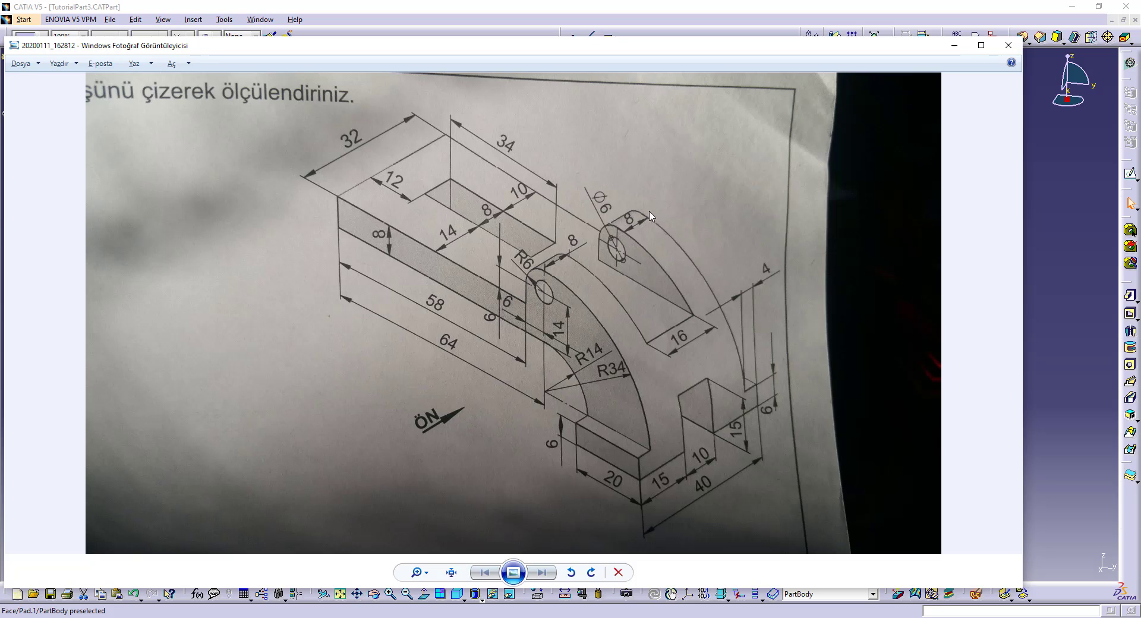
pyautogui.hotkey('alt', 'Tab')
pyautogui.click(716, 339)
pyautogui.click(1129, 179)
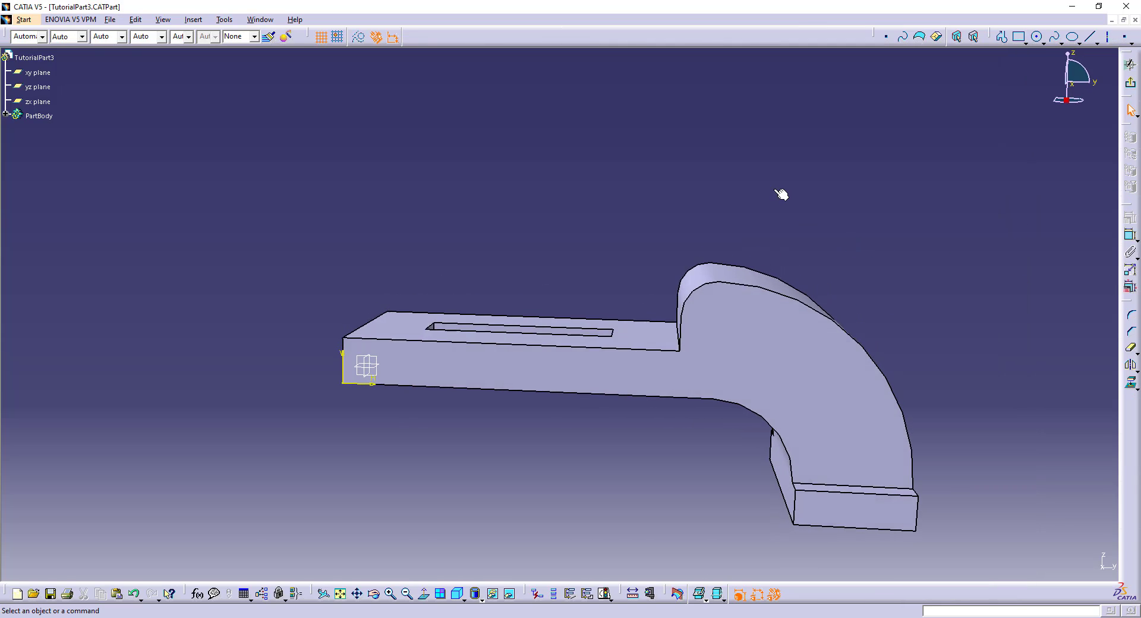
pyautogui.click(654, 275)
pyautogui.click(1132, 382)
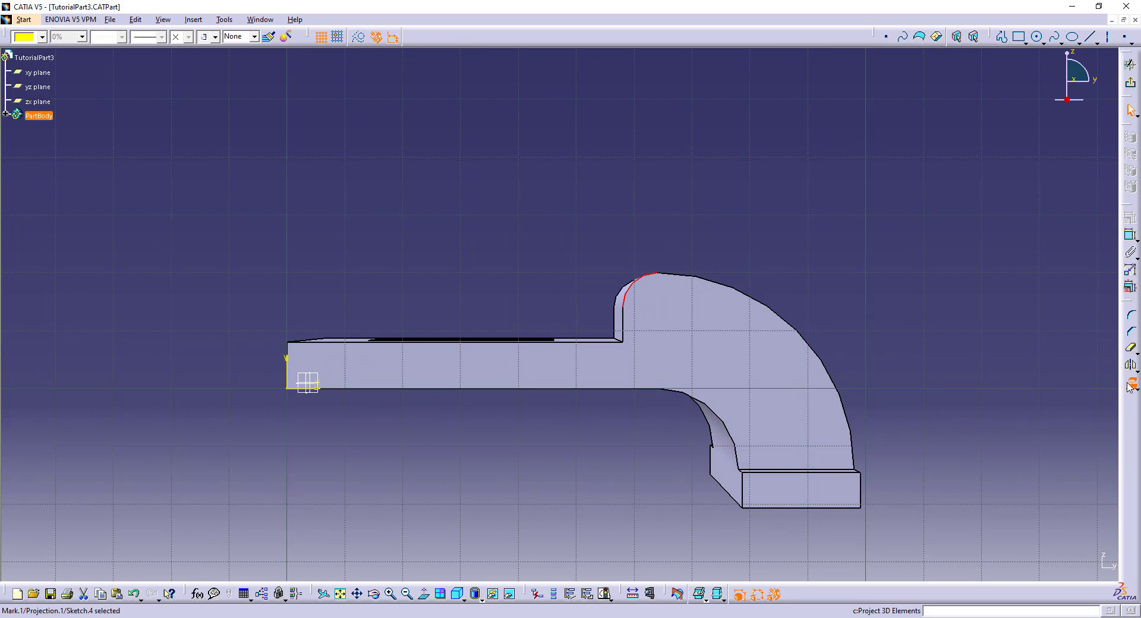
# - Draw a circle of 3 mm radius centred on the projected arc's centre, and convert the arc to construction geometry
pyautogui.click(1037, 36)
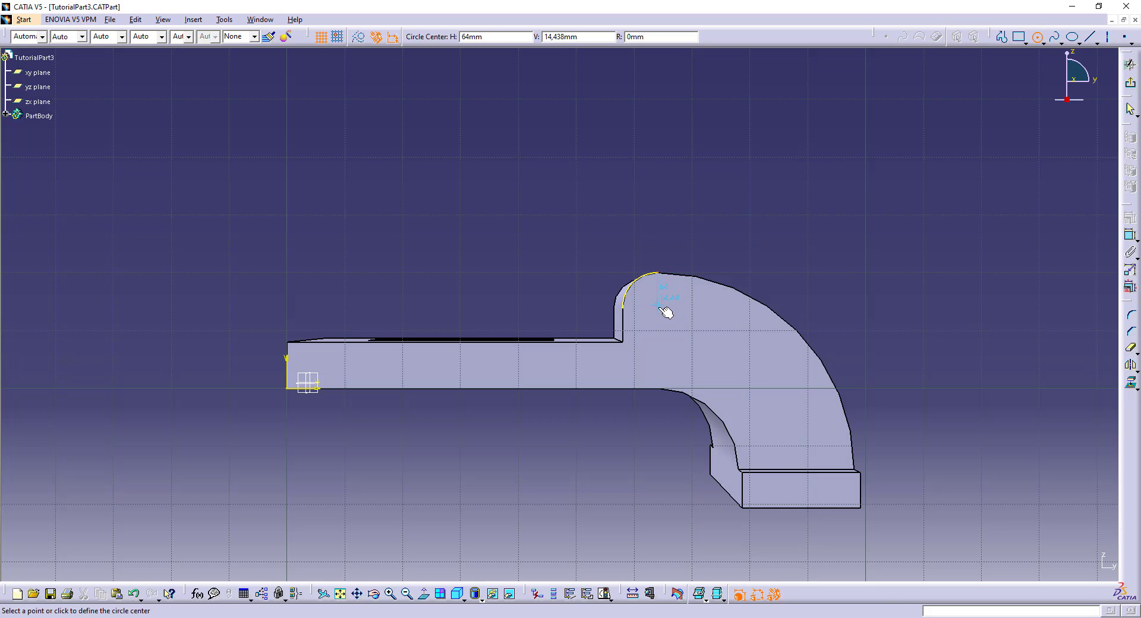
pyautogui.click(660, 307)
pyautogui.hotkey('alt', 'Tab')
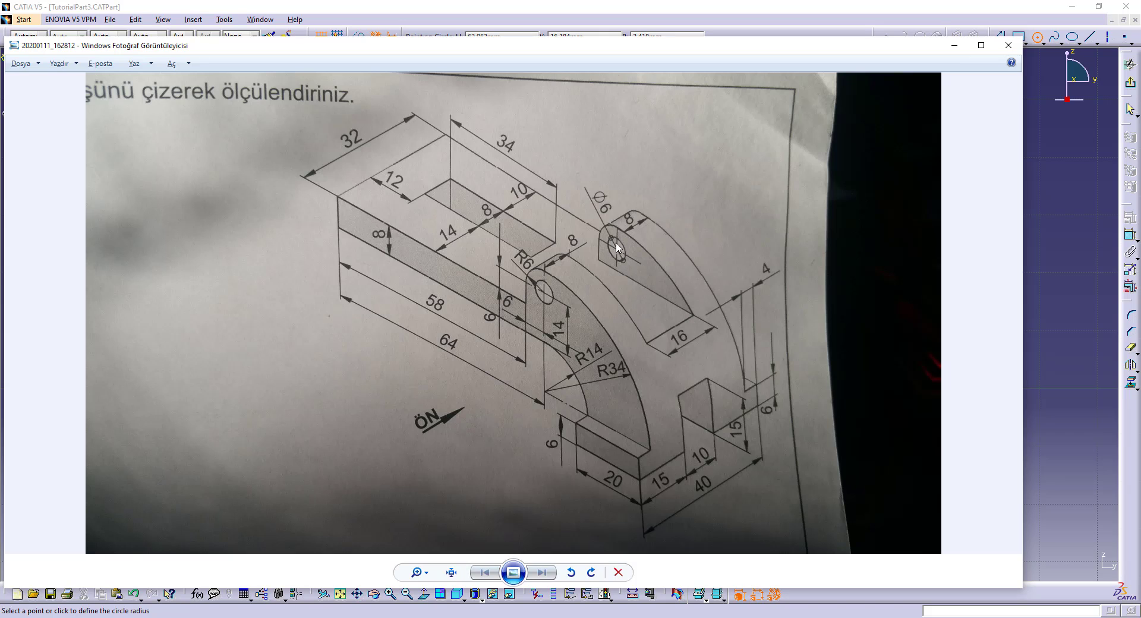
pyautogui.hotkey('alt', 'Tab')
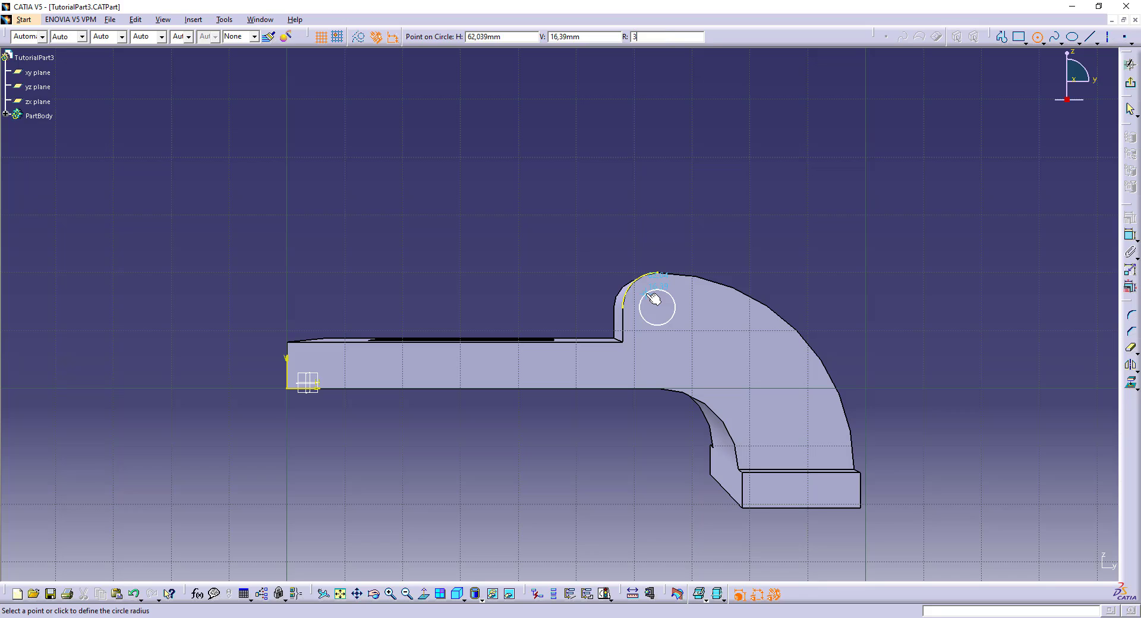
pyautogui.click(655, 299)
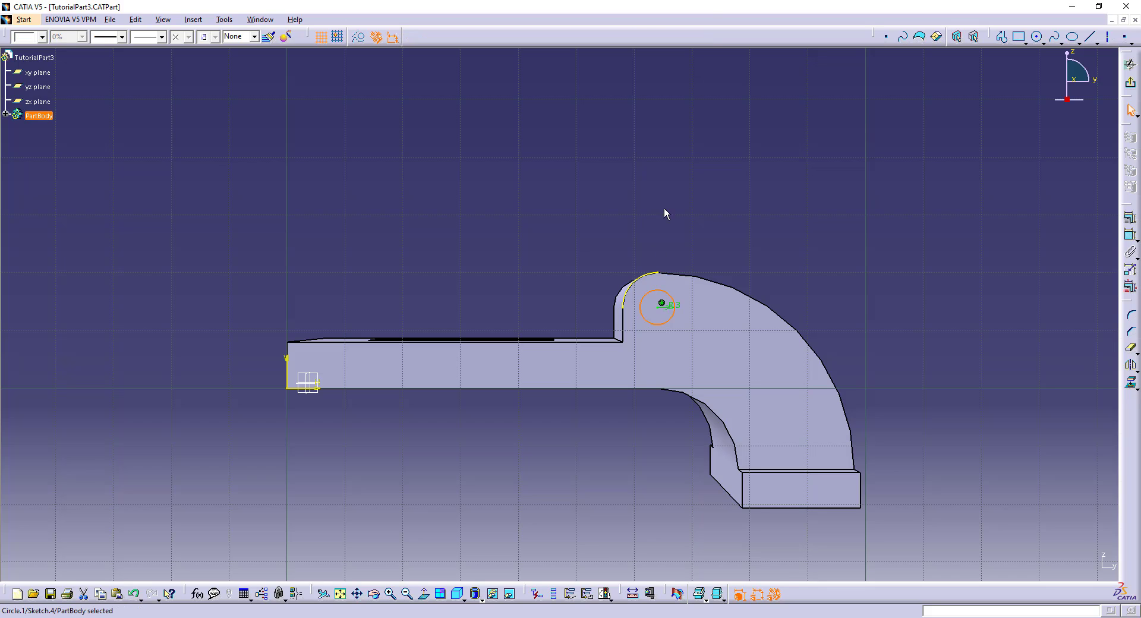
pyautogui.click(653, 278)
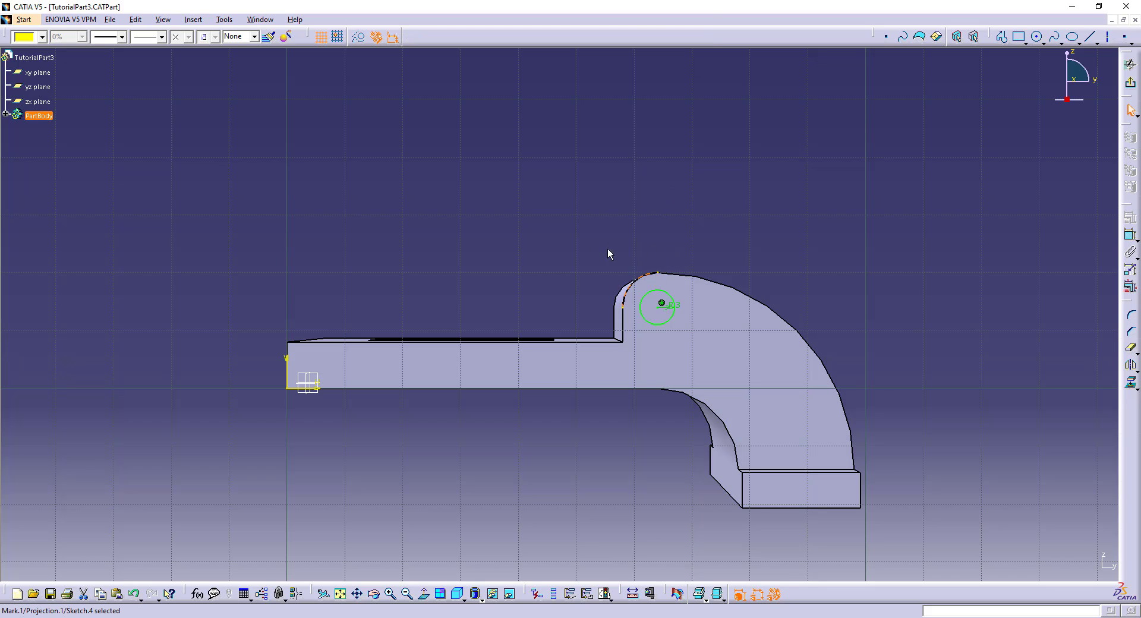
pyautogui.click(359, 39)
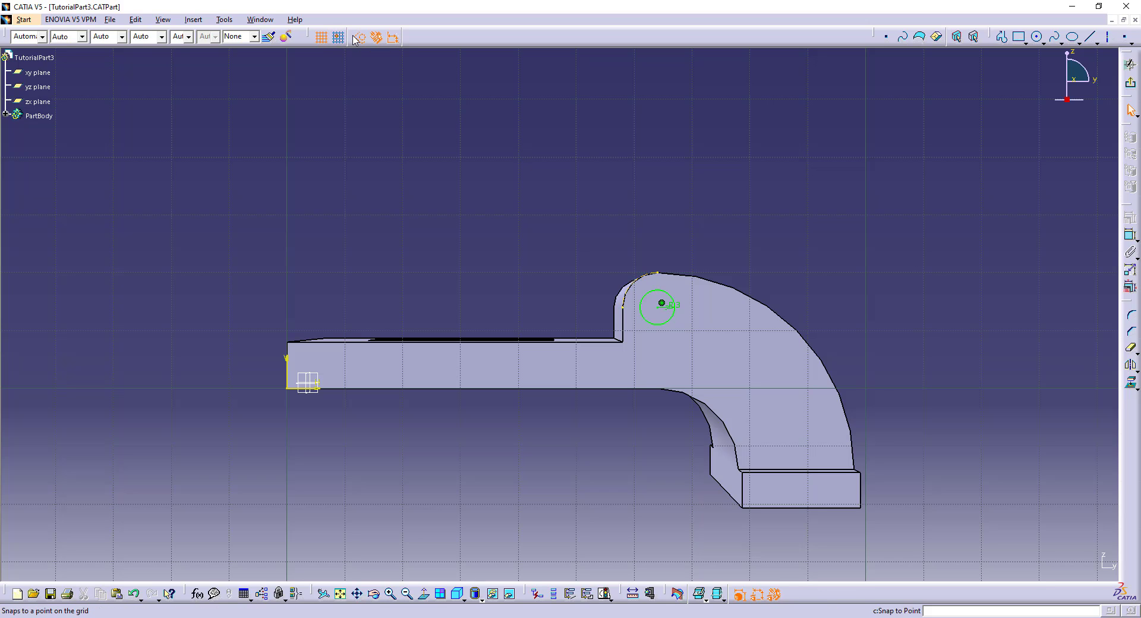
# - Exit the sketch and pocket the circle through the raised curved section with the Up to next limit
pyautogui.click(1130, 64)
pyautogui.click(1136, 318)
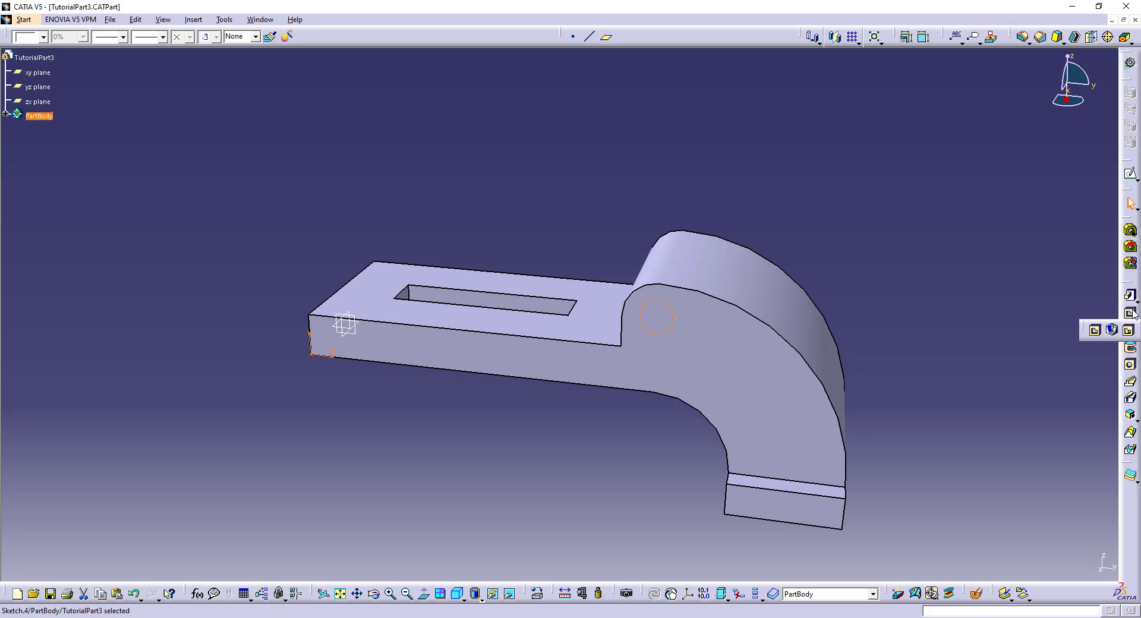
pyautogui.click(1128, 330)
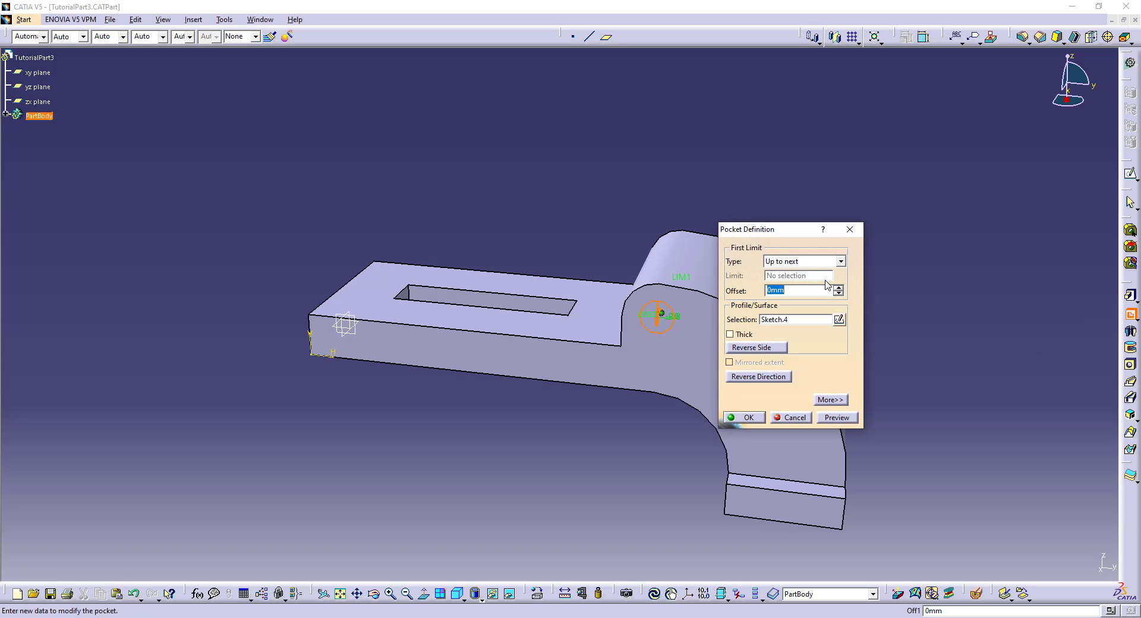
pyautogui.click(834, 417)
pyautogui.click(763, 417)
pyautogui.moveTo(623, 504); pyautogui.dragTo(655, 496, button='middle')
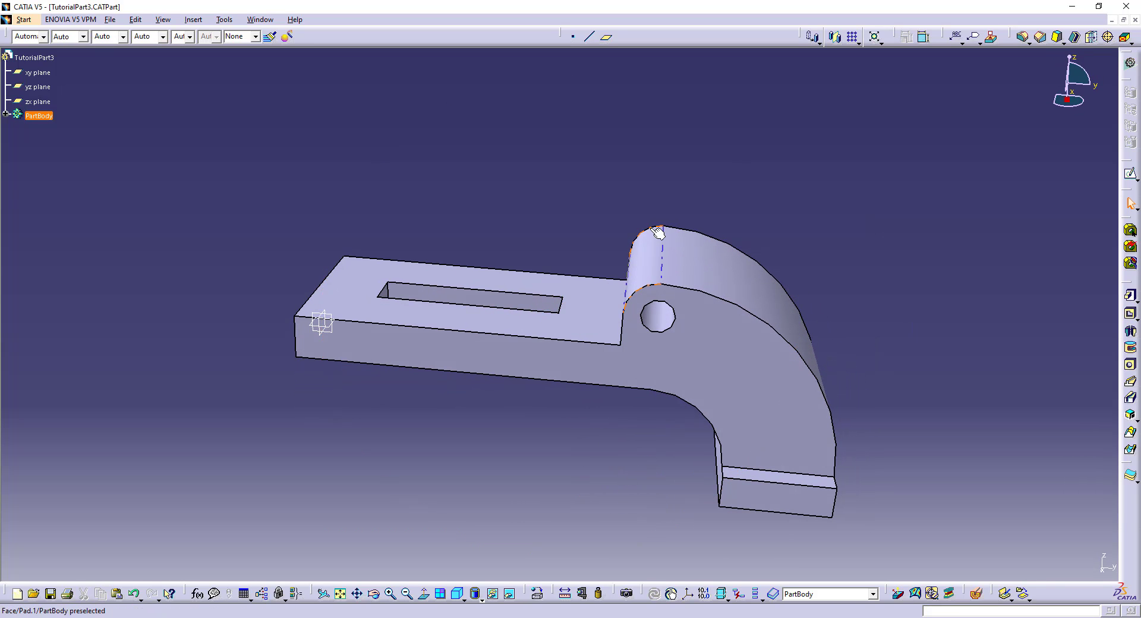
# - Start a sketch on the raised section's vertical face above the flat arm and project that face's lower edge
pyautogui.hotkey('alt', 'Tab')
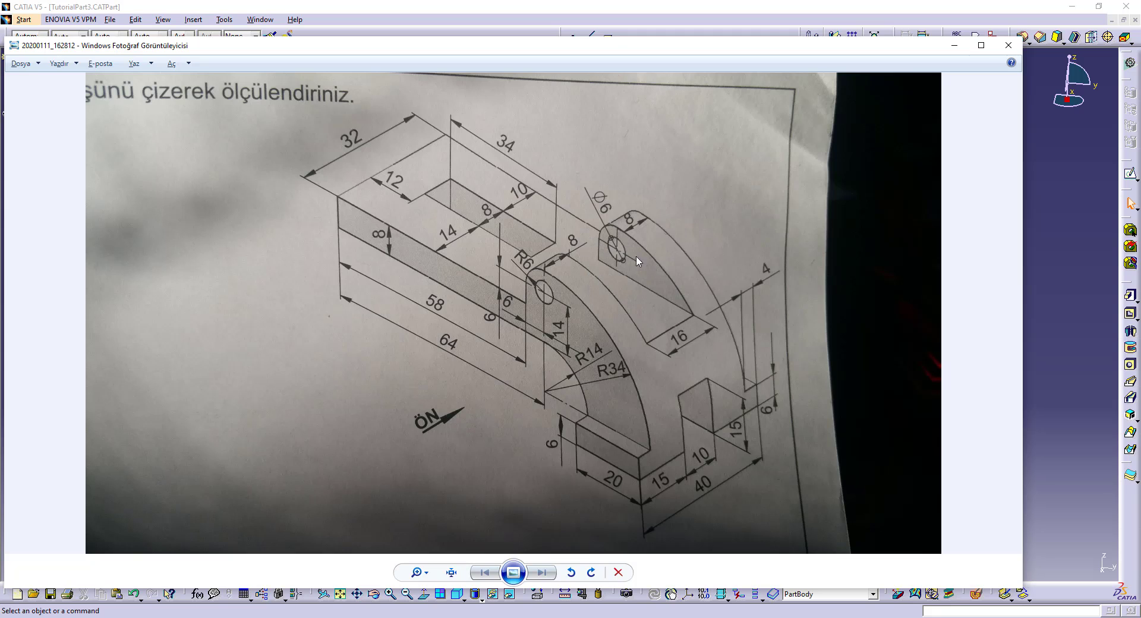
pyautogui.hotkey('alt', 'Tab')
pyautogui.moveTo(586, 296); pyautogui.dragTo(562, 297, button='middle')
pyautogui.click(562, 298)
pyautogui.click(1130, 173)
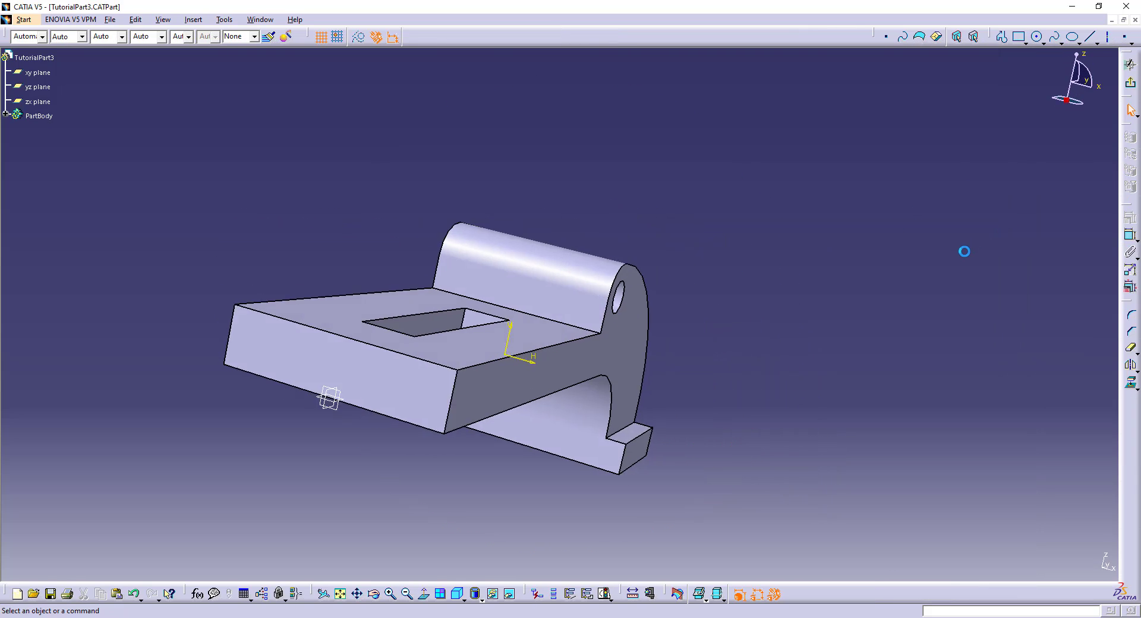
pyautogui.moveTo(767, 277); pyautogui.dragTo(784, 336, button='middle')
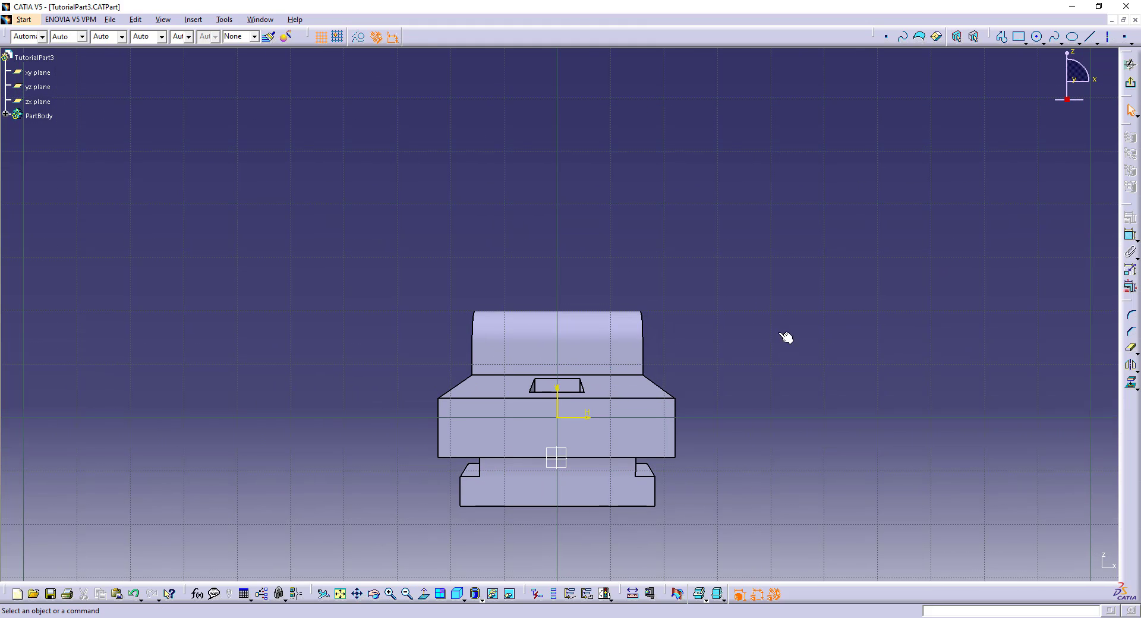
pyautogui.click(585, 376)
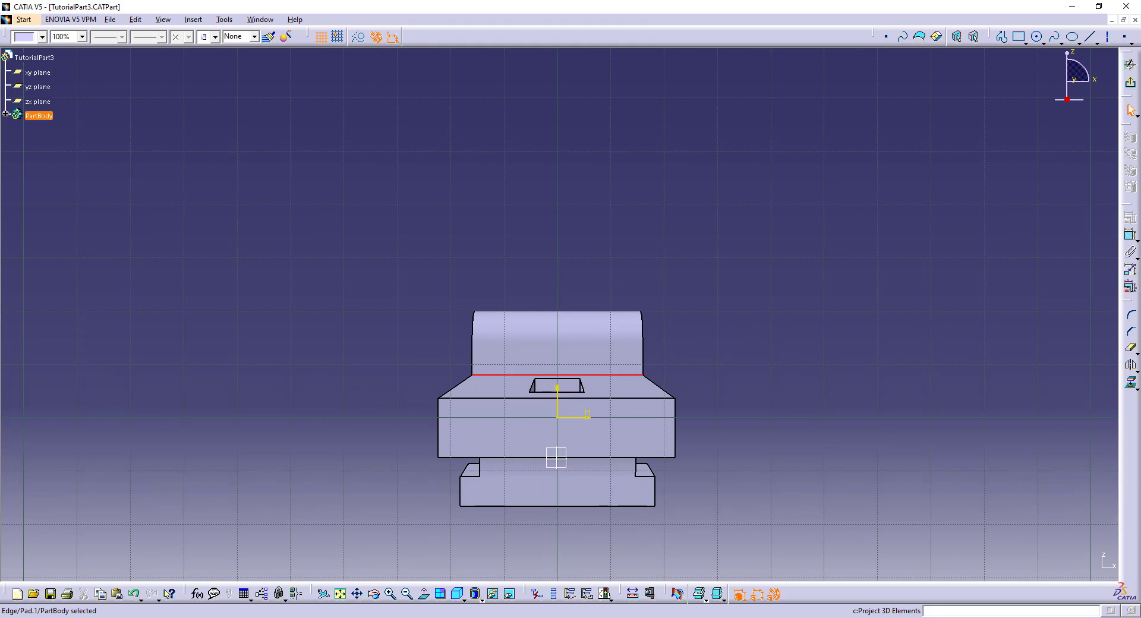
pyautogui.click(1130, 383)
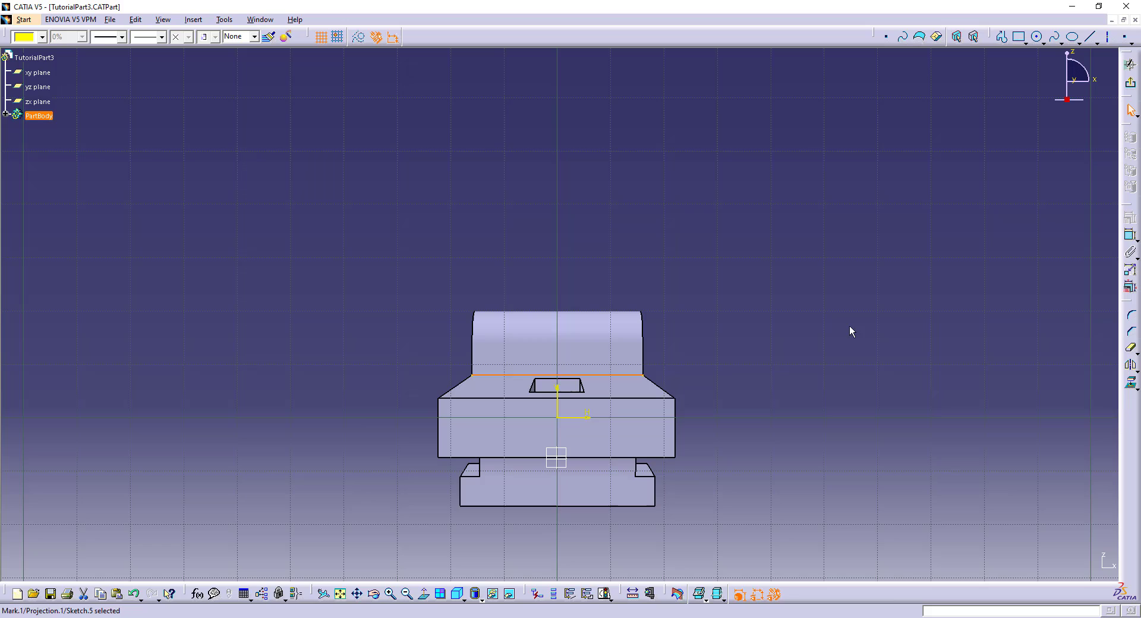
# - Draw a three-sided profile about 12 mm wide and 13 mm high, rising from the projected edge past the raised section
pyautogui.click(1008, 39)
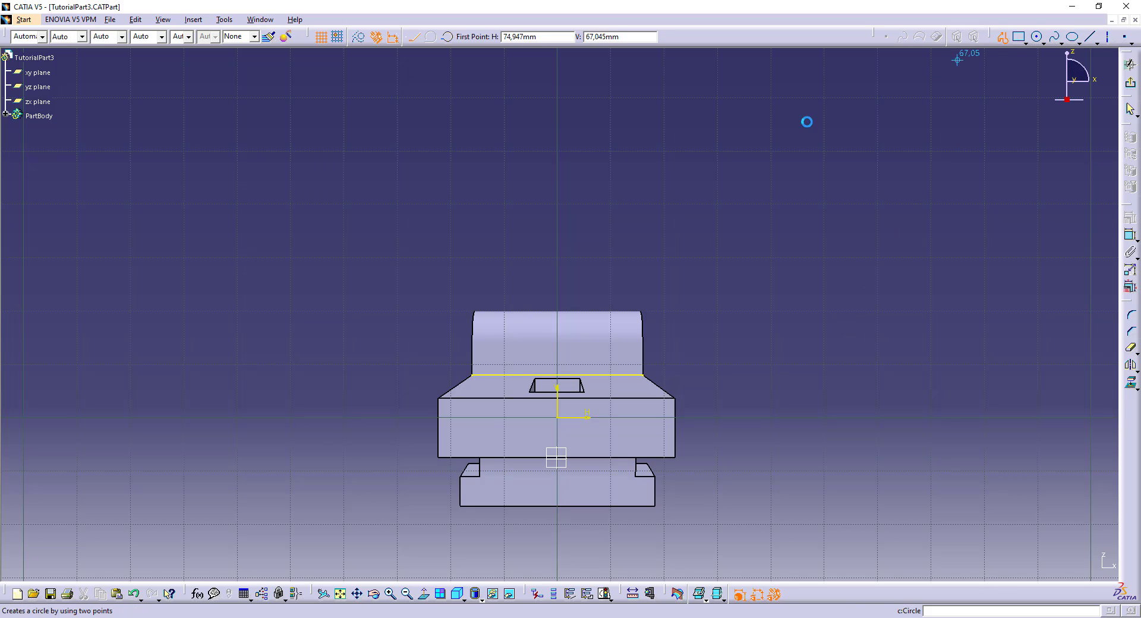
pyautogui.click(521, 375)
pyautogui.click(522, 305)
pyautogui.click(586, 304)
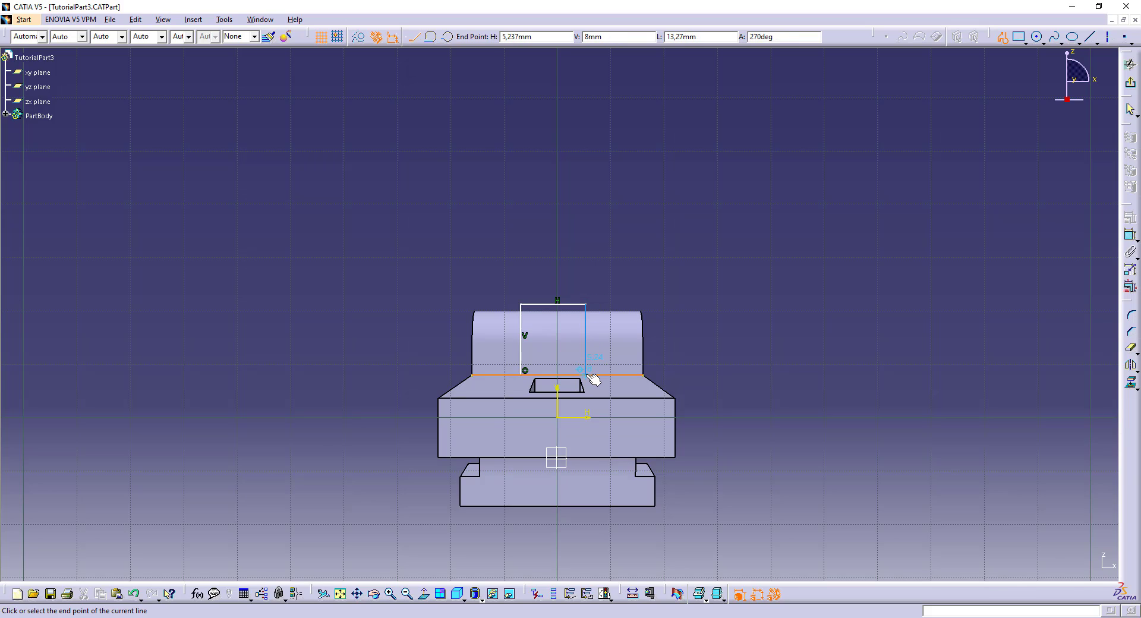
pyautogui.doubleClick(593, 379)
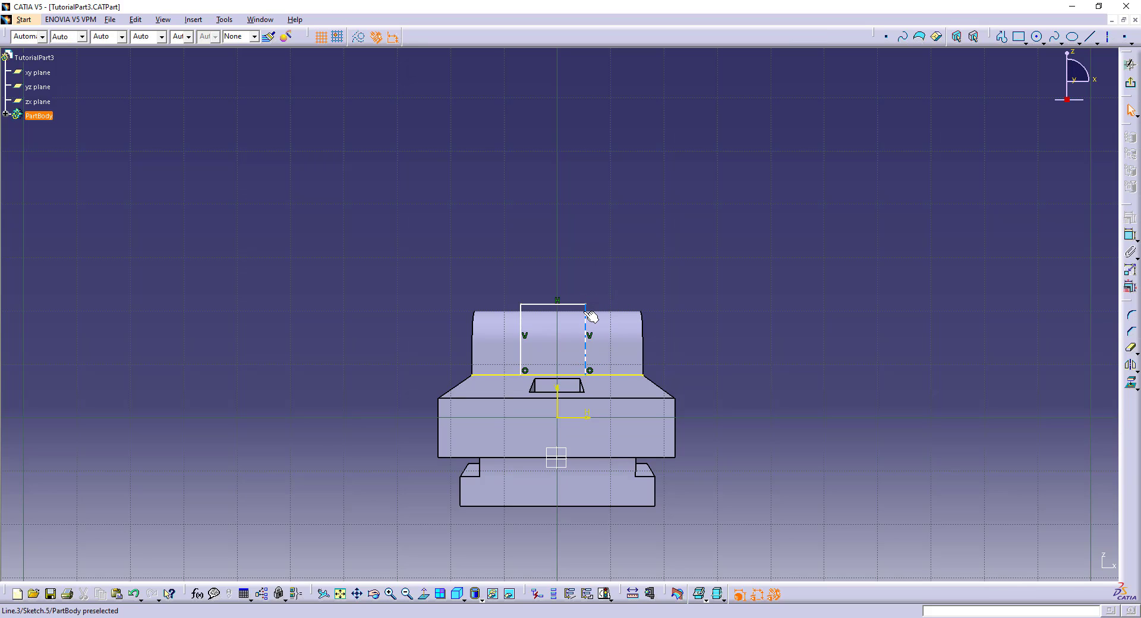
# - Constrain the profile's two vertical sides symmetric about the sketch's vertical axis, and trim the projected edge outside them
pyautogui.click(535, 305)
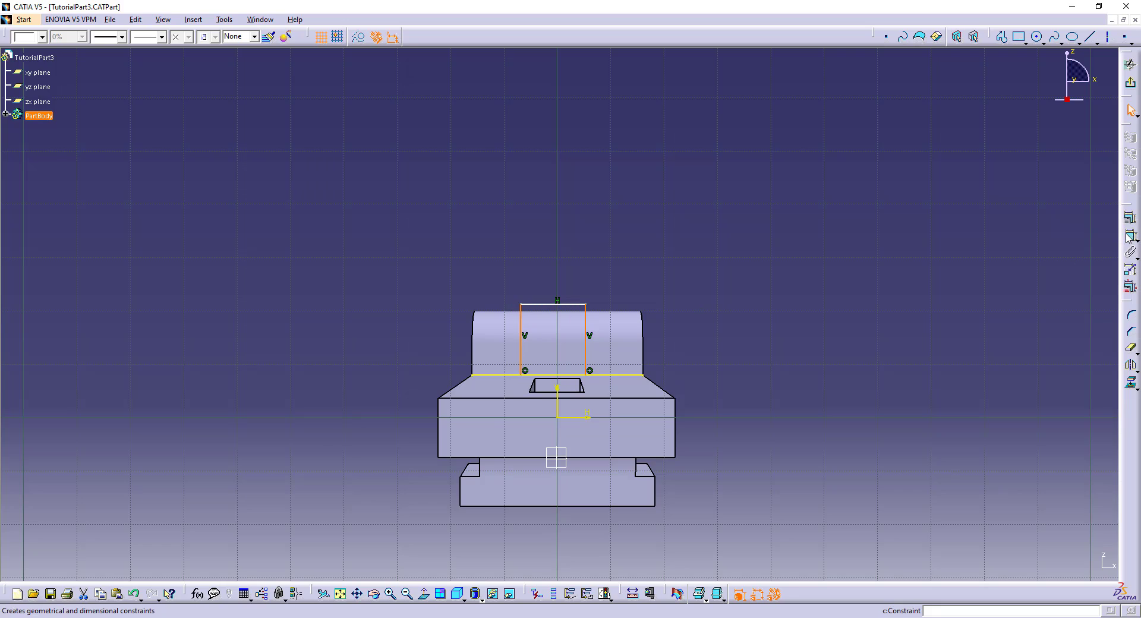
pyautogui.click(1130, 235)
pyautogui.rightClick(776, 315)
pyautogui.click(821, 422)
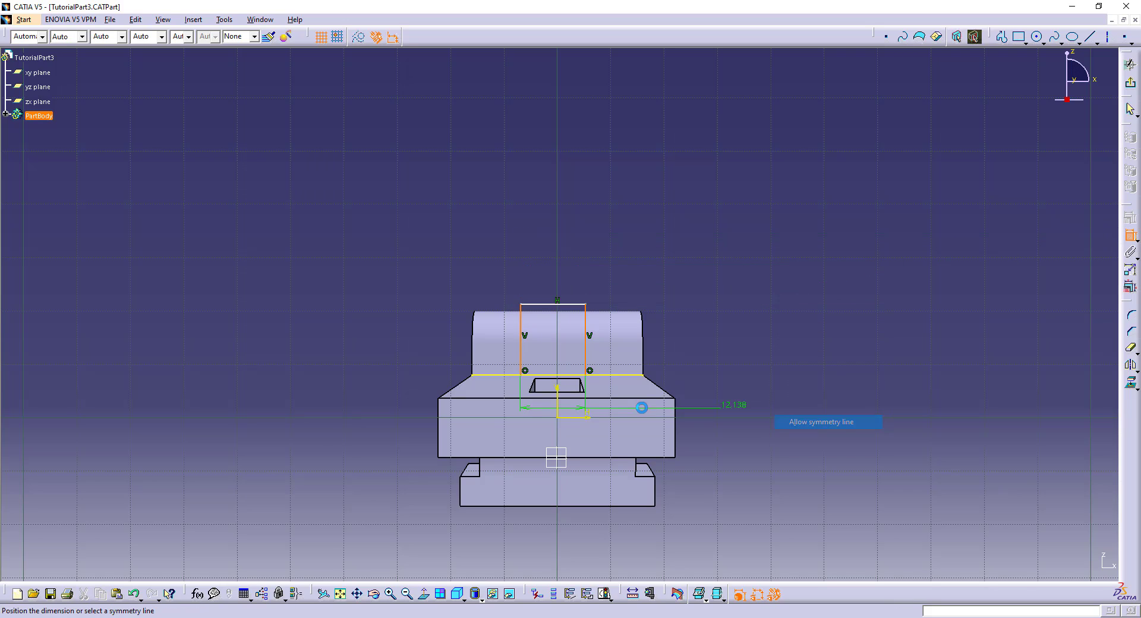
pyautogui.click(559, 398)
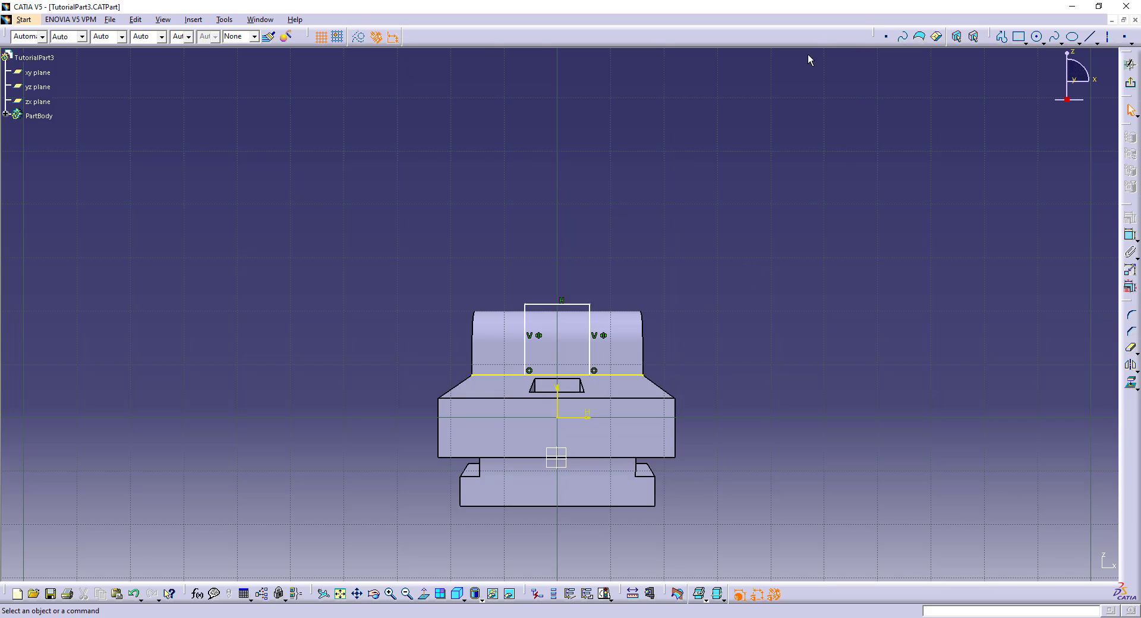
pyautogui.click(1130, 348)
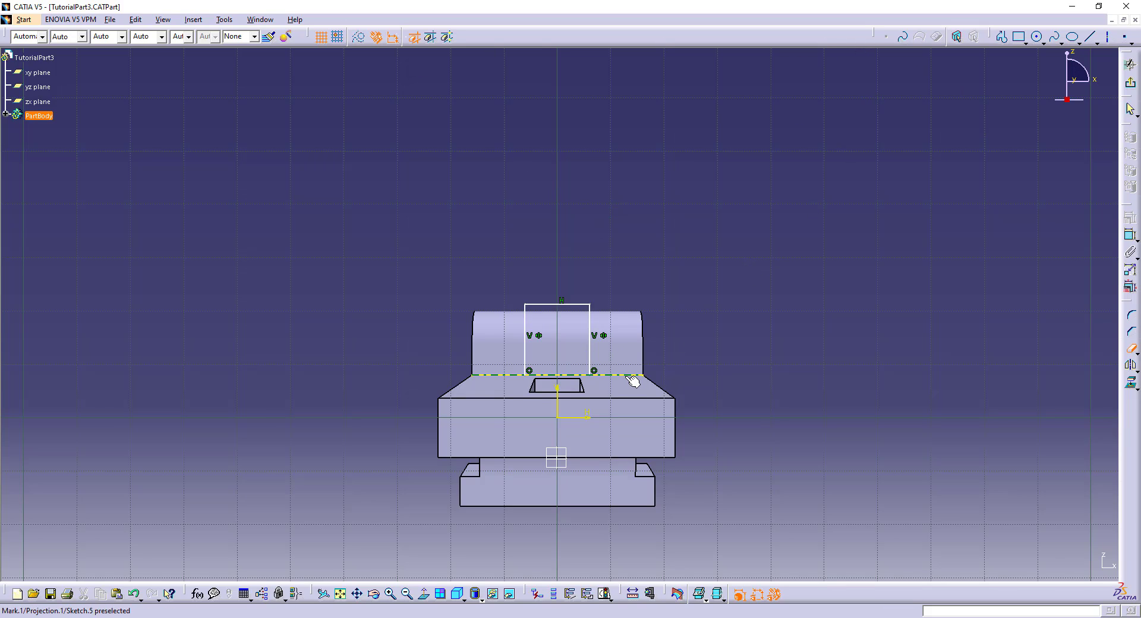
pyautogui.click(497, 375)
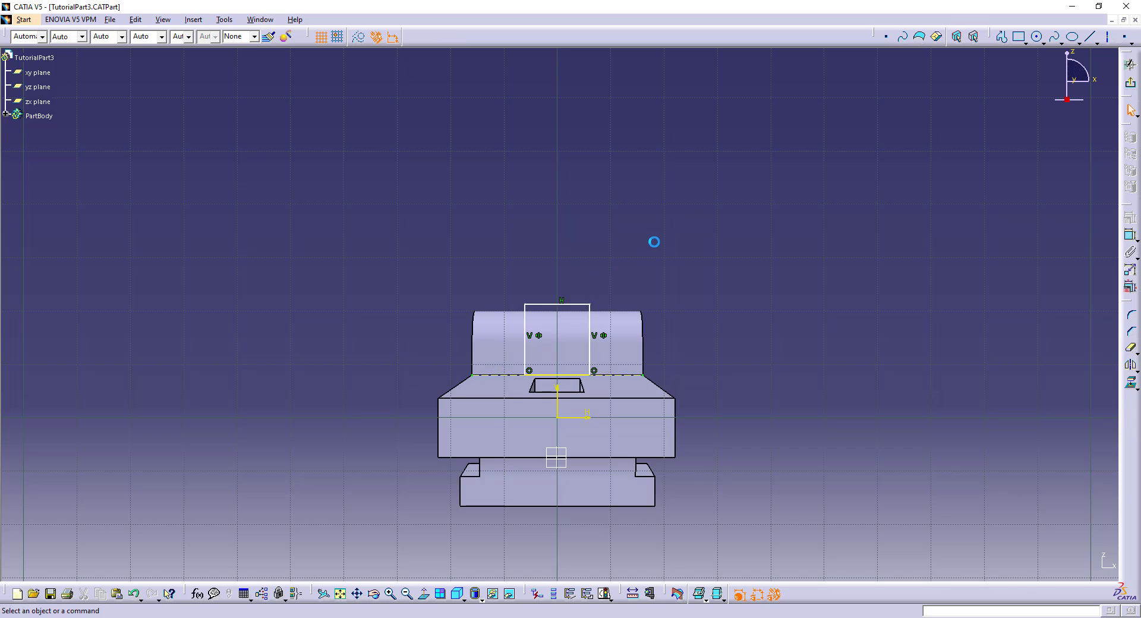
# - Dimension the distance between the profile's vertical sides and set it to 16 mm, per the reference drawing
pyautogui.hotkey('alt', 'Tab')
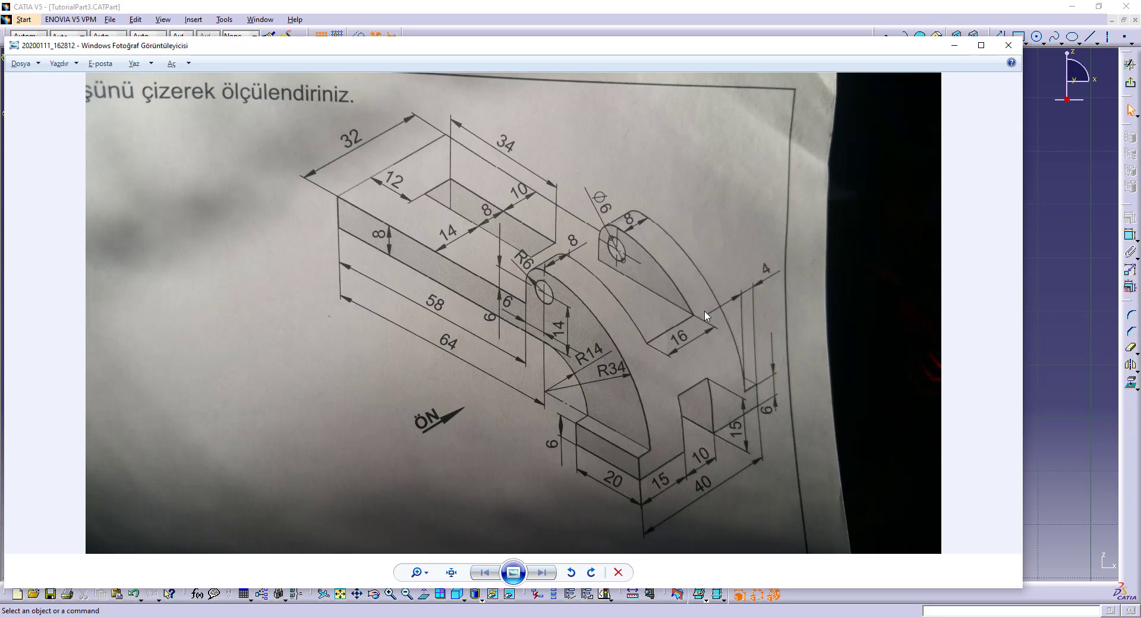
pyautogui.hotkey('alt', 'Tab')
pyautogui.click(557, 304)
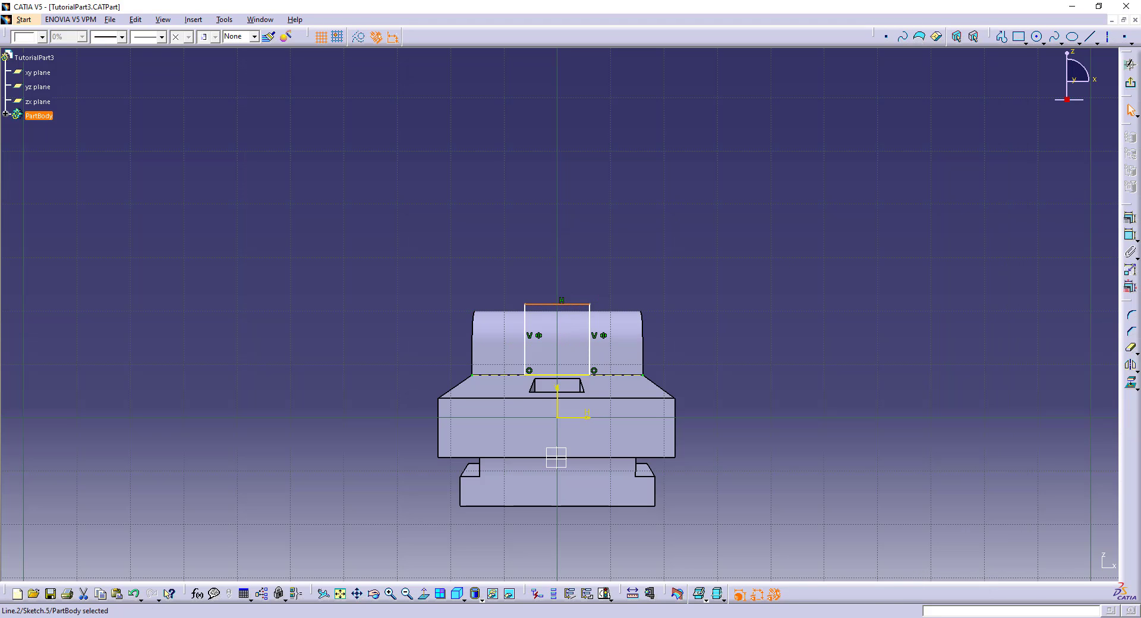
pyautogui.click(1131, 236)
pyautogui.click(561, 254)
pyautogui.doubleClick(558, 252)
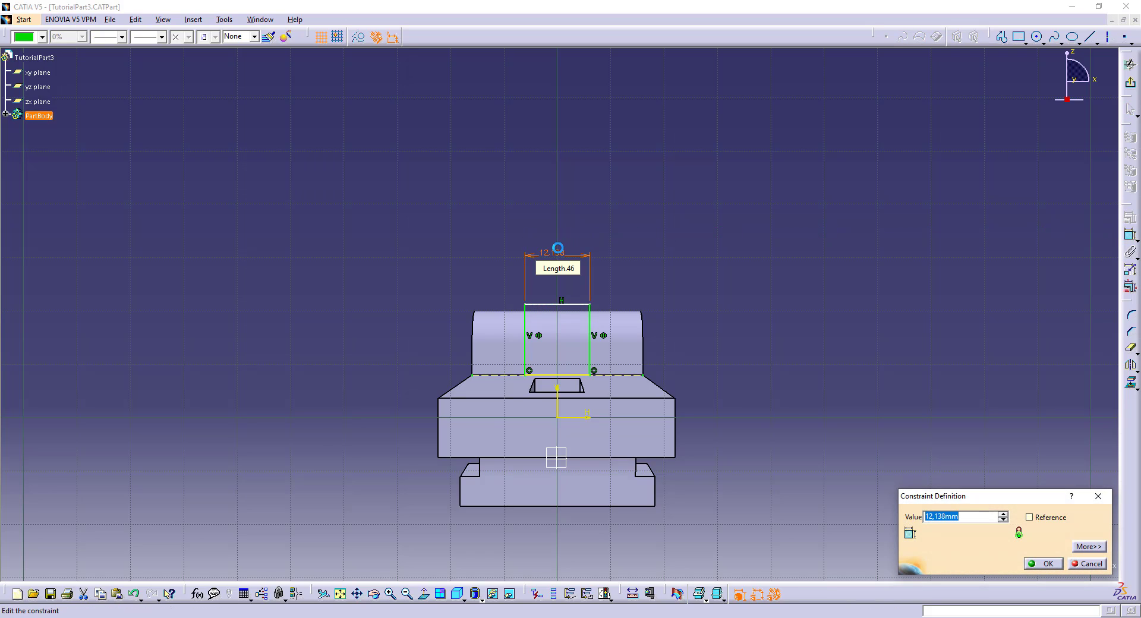
pyautogui.write('16')
pyautogui.press('Return')
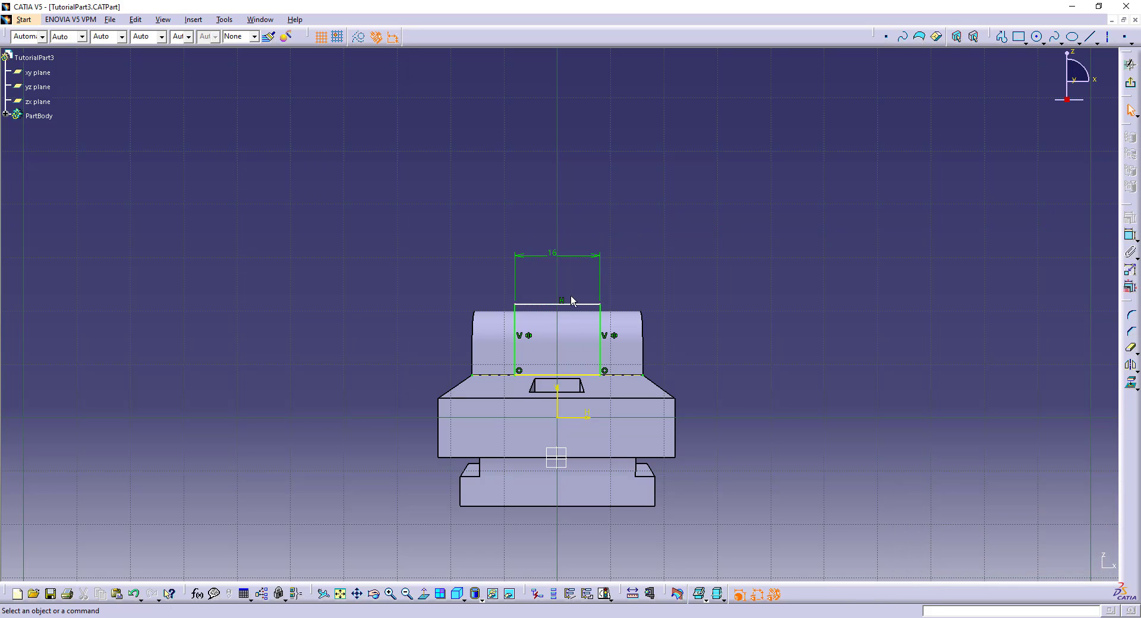
# - Move the profile's upper line slightly farther above the raised section and exit the sketch
pyautogui.moveTo(568, 304)
pyautogui.mouseDown()
pyautogui.moveTo(568, 333)
pyautogui.moveTo(568, 300)
pyautogui.mouseUp()
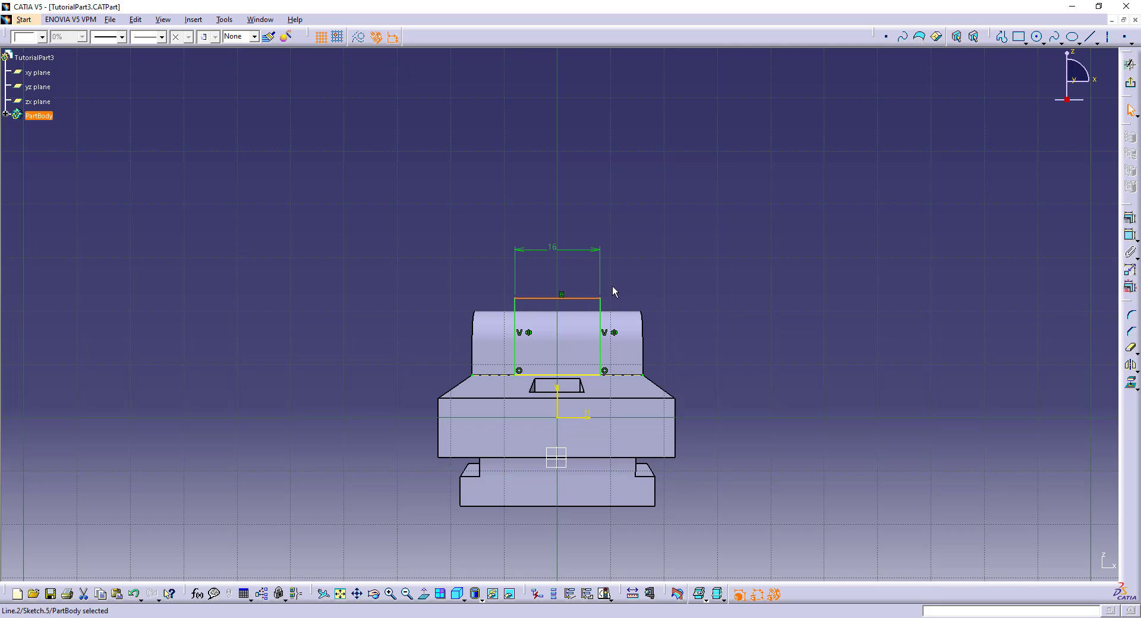
pyautogui.click(713, 249)
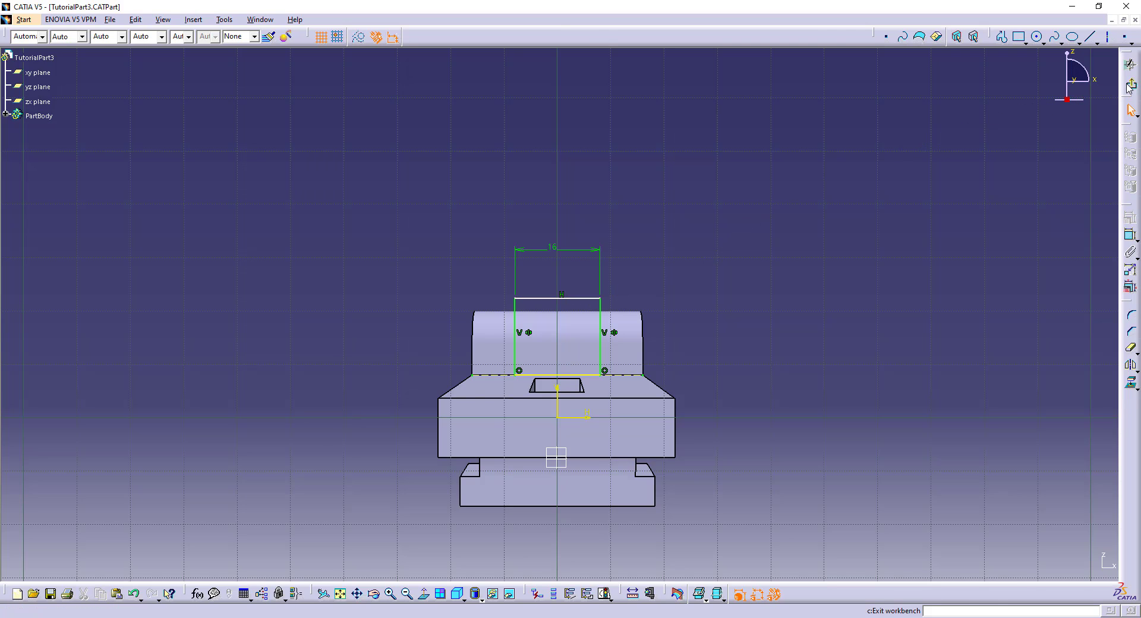
pyautogui.click(1130, 81)
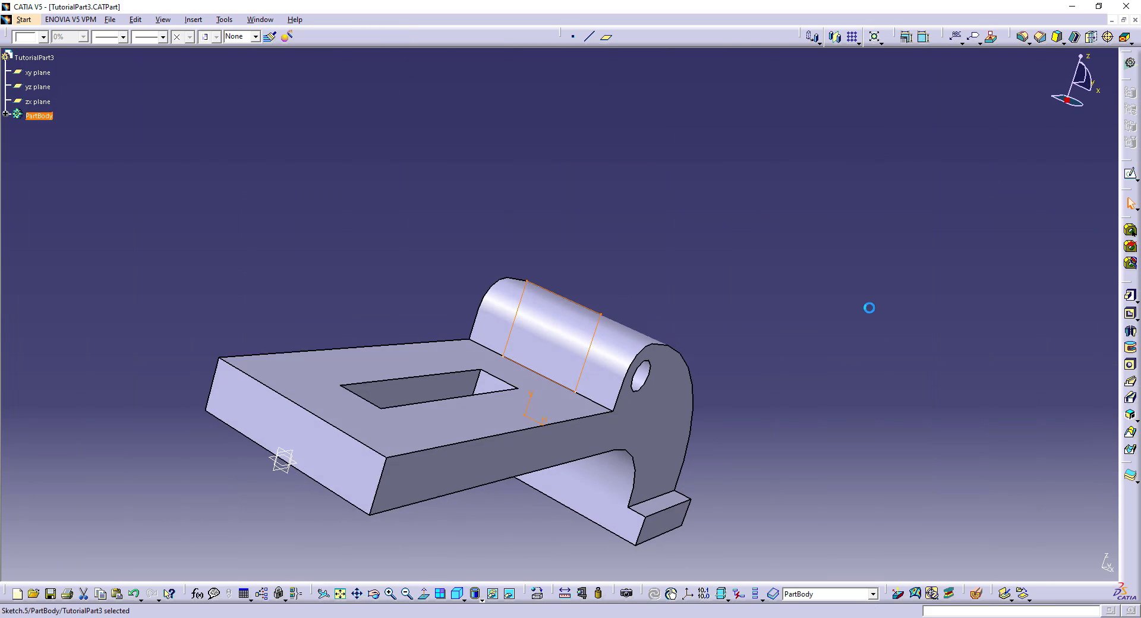
# - Cut the 16 mm wide profile through the raised section with an Up to next pocket
pyautogui.click(1131, 313)
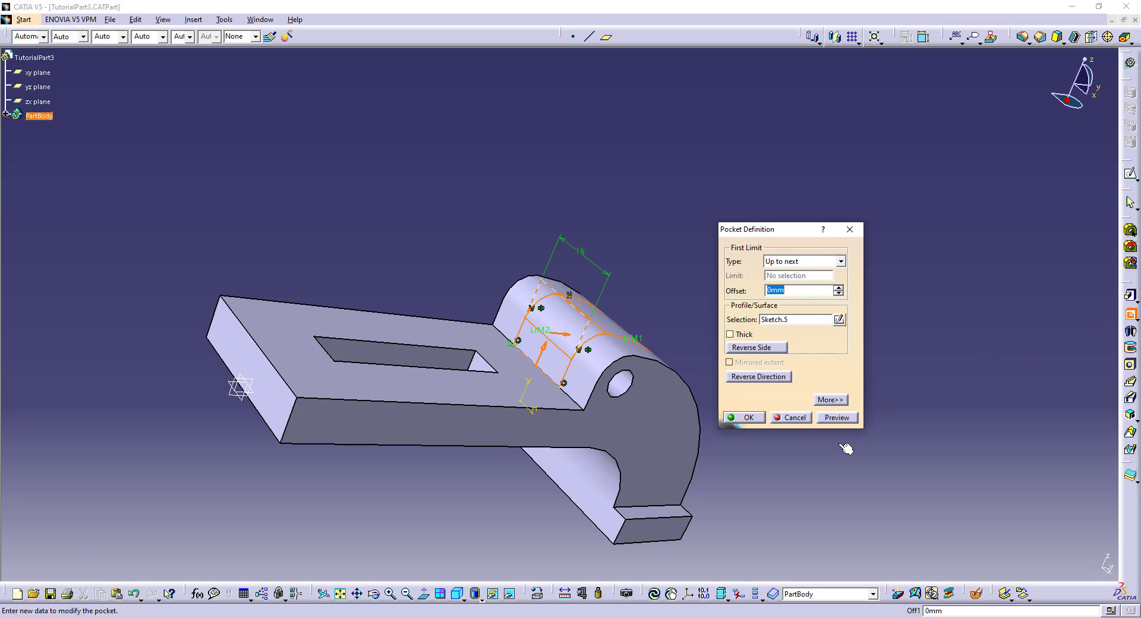
pyautogui.click(838, 417)
pyautogui.click(743, 417)
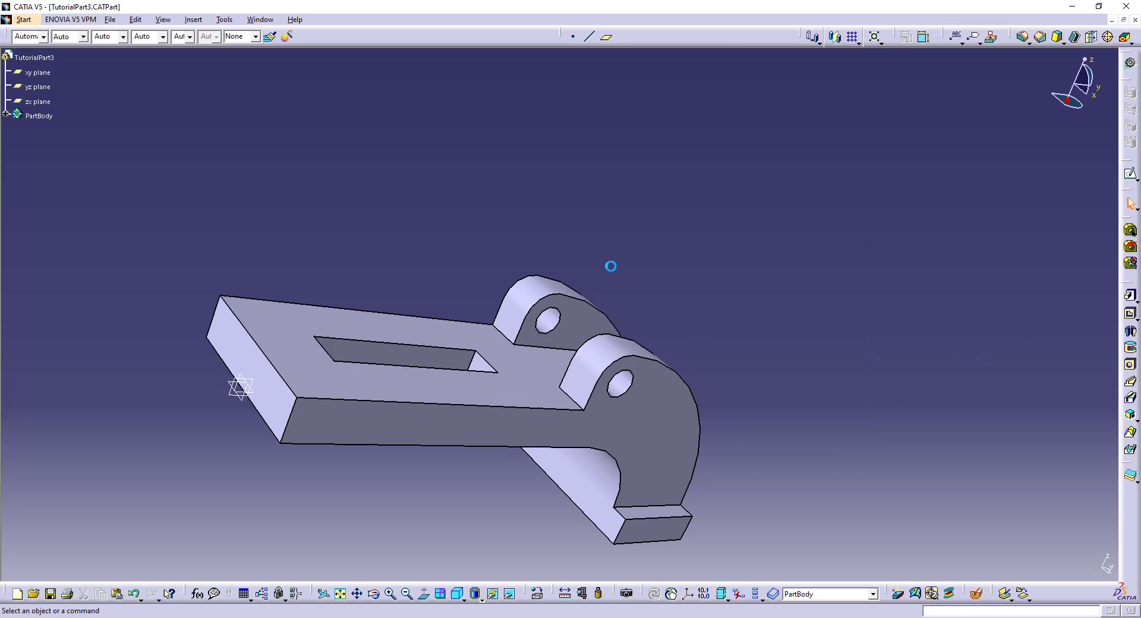
# - Start a sketch on the vertical end face of the bracket's foot and project the face's lower edge into it
pyautogui.moveTo(571, 252); pyautogui.dragTo(659, 437, button='middle')
pyautogui.moveTo(742, 412); pyautogui.dragTo(530, 448, button='middle')
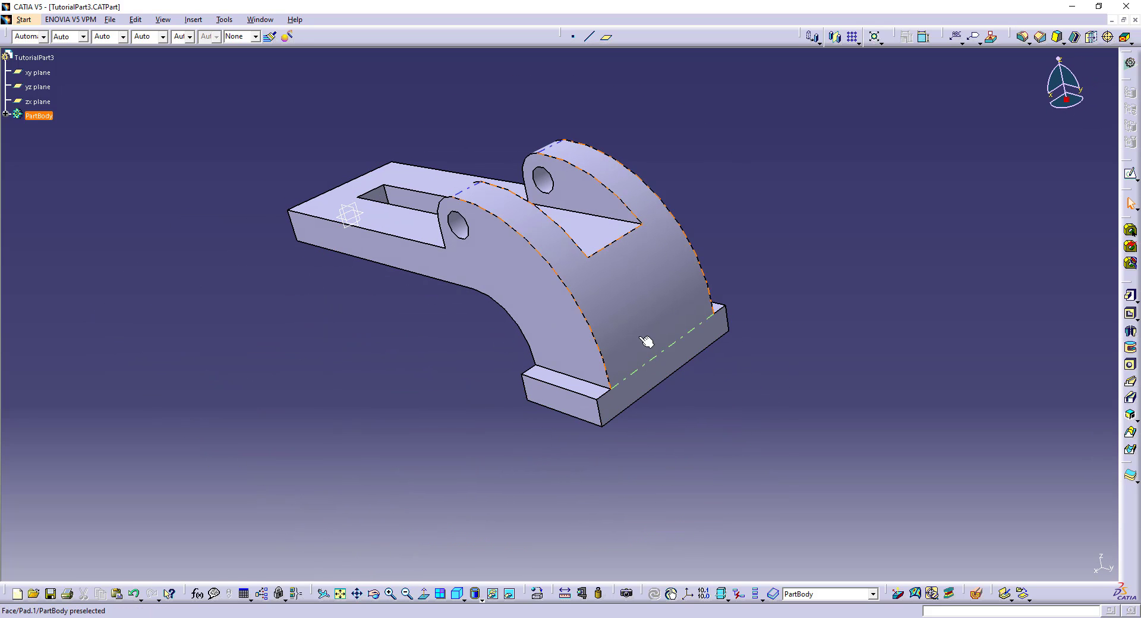
pyautogui.hotkey('alt', 'Tab')
pyautogui.hotkey('alt', 'Tab')
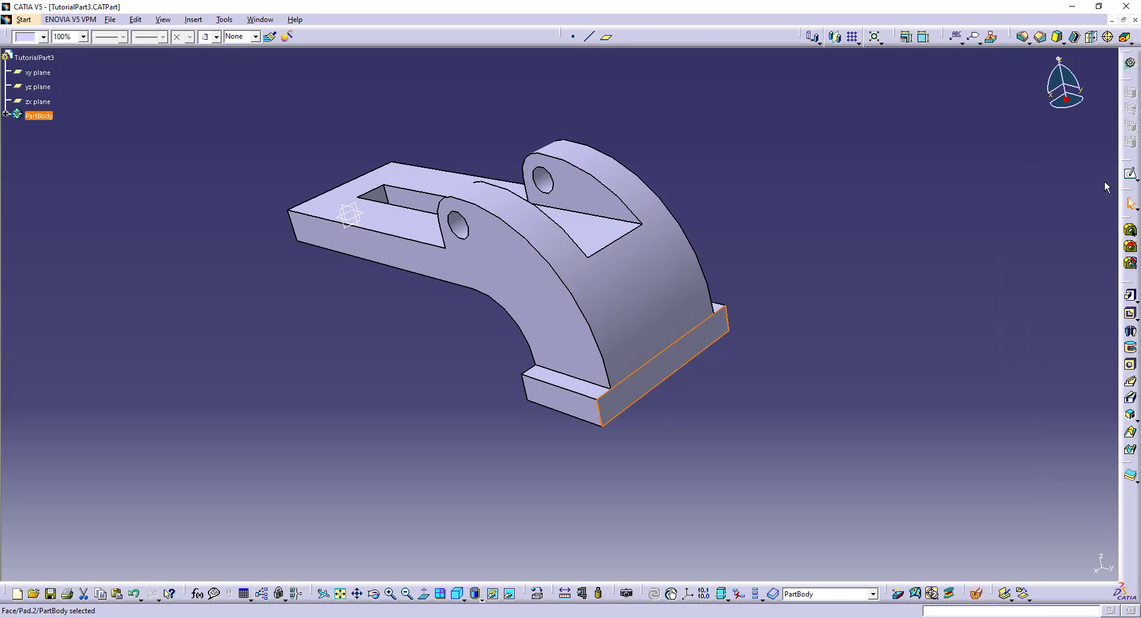
pyautogui.click(1130, 173)
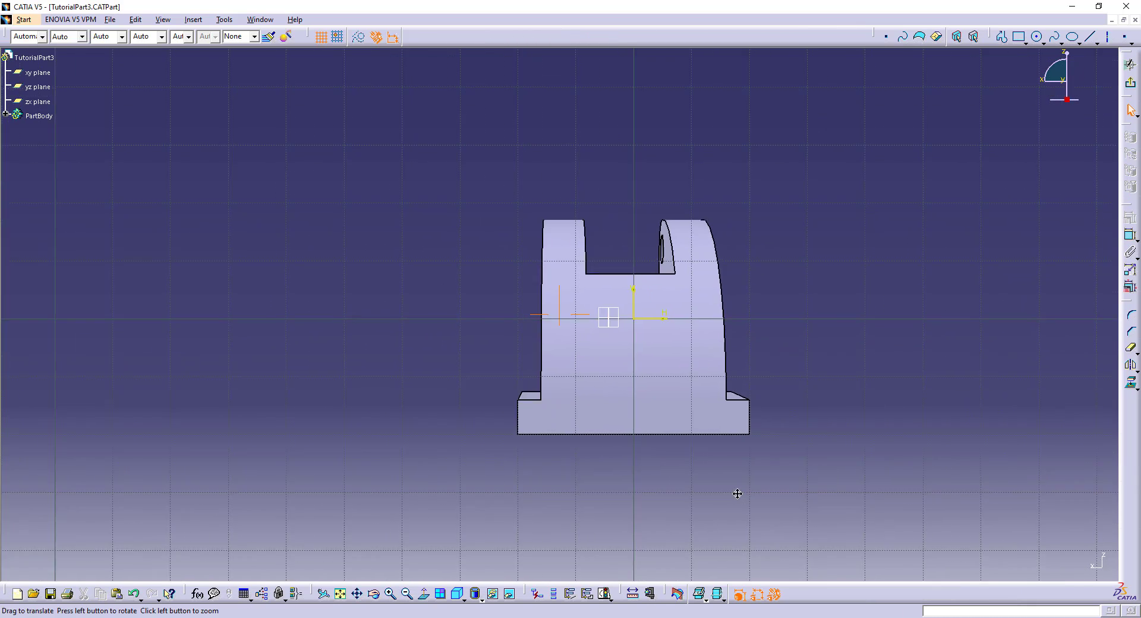
pyautogui.moveTo(735, 492); pyautogui.dragTo(730, 489, button='middle')
pyautogui.click(634, 433)
pyautogui.click(1130, 383)
# - Draw a three-sided profile about 13 mm wide and 10 mm high, rising from the foot's projected lower edge
pyautogui.click(1002, 37)
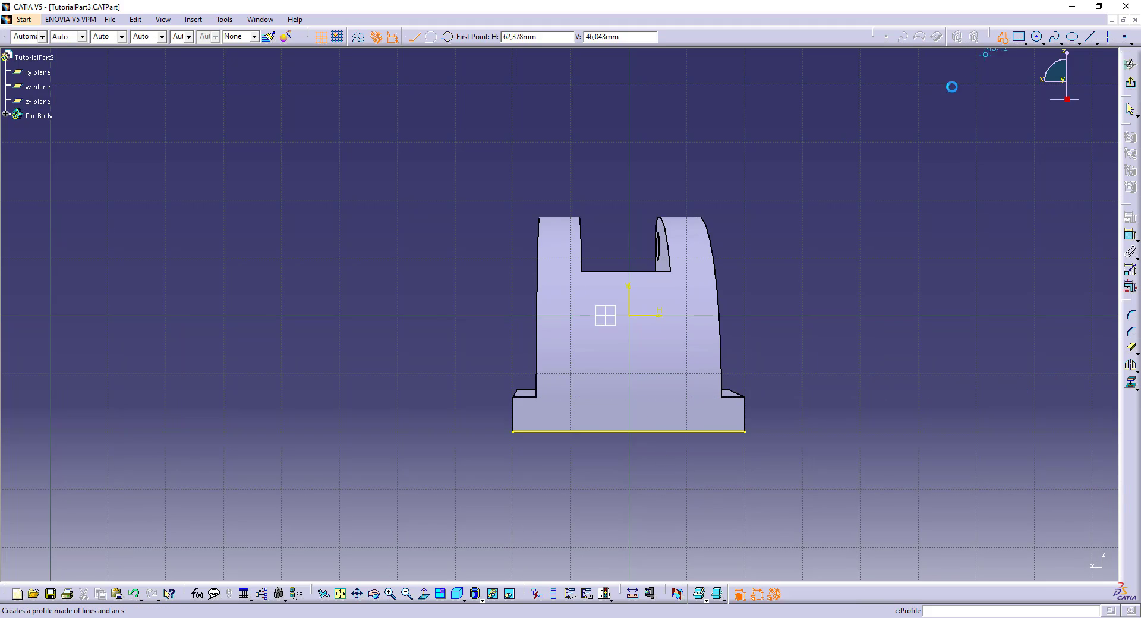
pyautogui.click(593, 428)
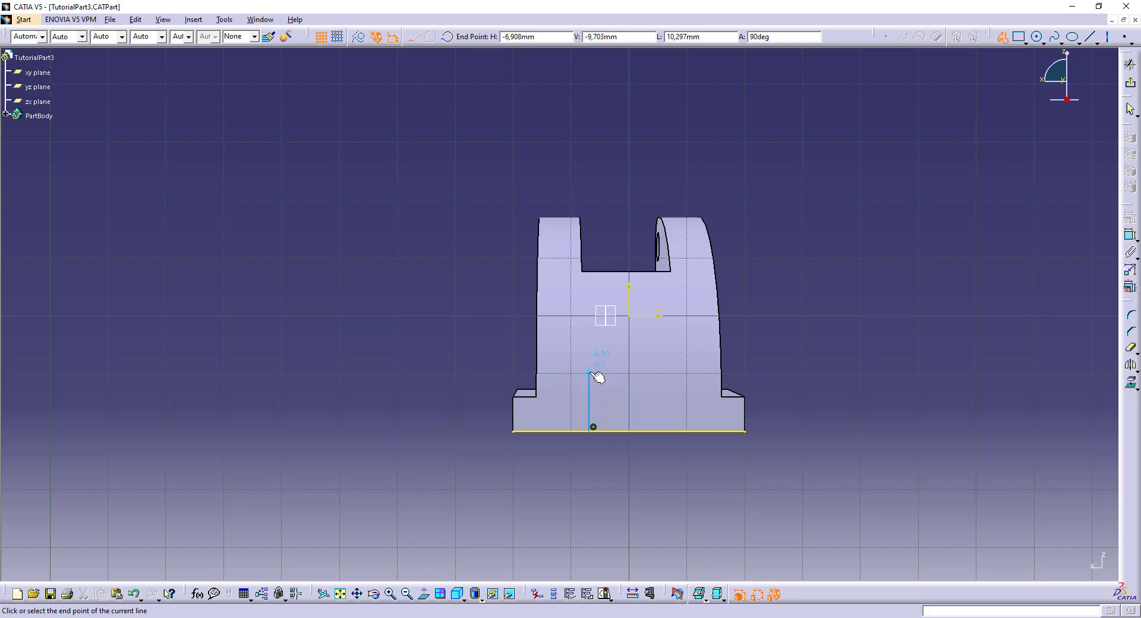
pyautogui.click(589, 373)
pyautogui.click(663, 373)
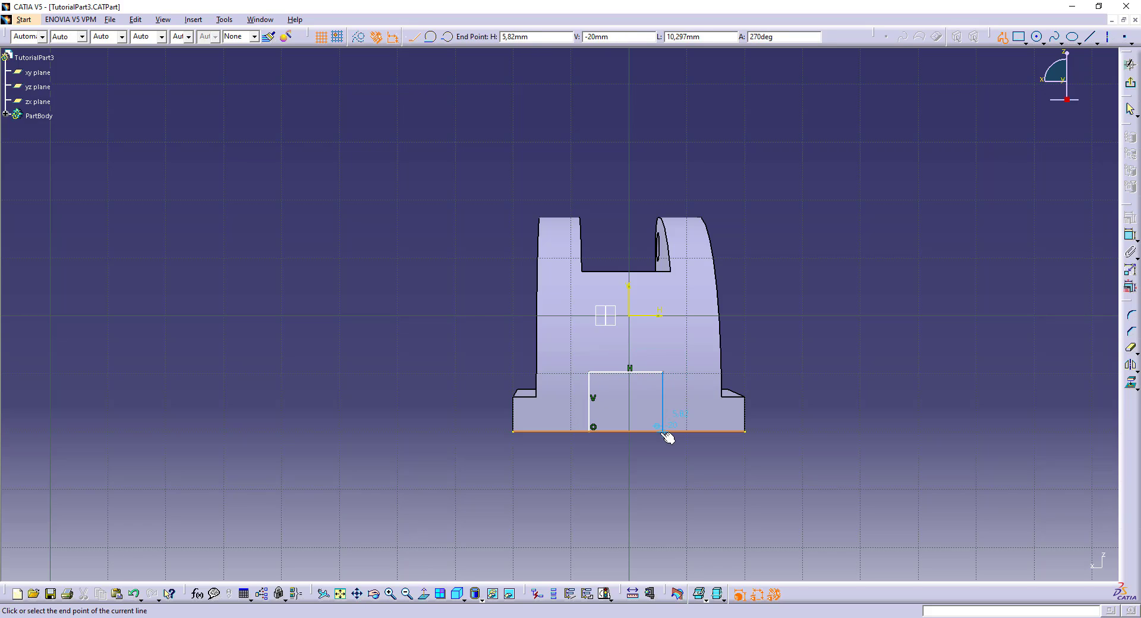
pyautogui.doubleClick(665, 432)
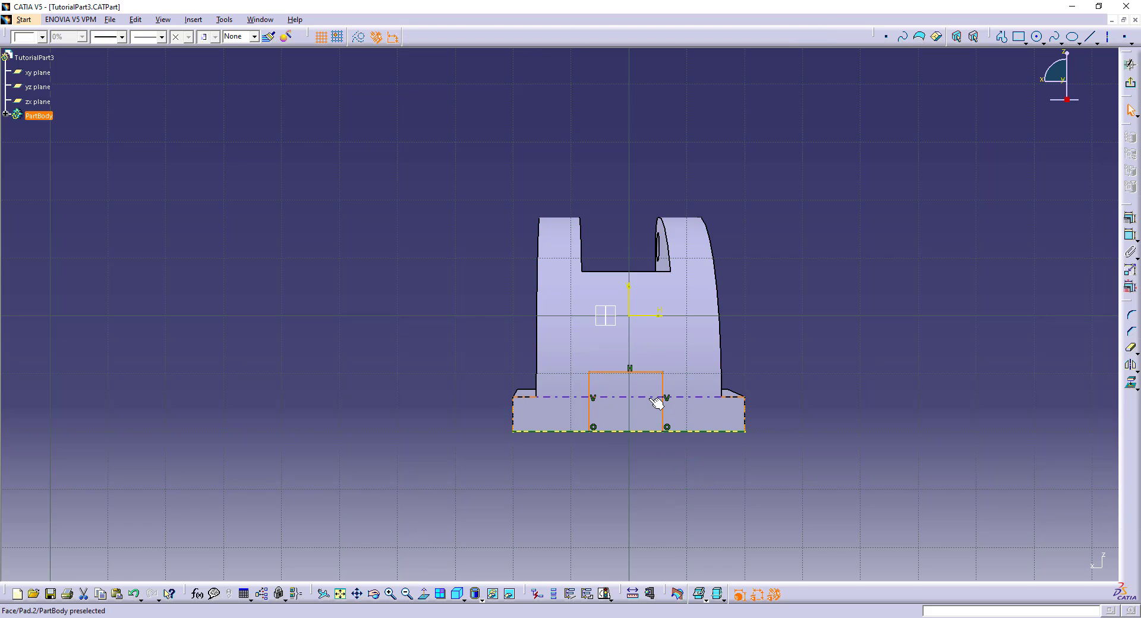
pyautogui.click(700, 466)
# - Constrain the foot profile's two vertical sides symmetric about the sketch's vertical axis
pyautogui.click(664, 399)
pyautogui.keyDown('ctrl'); pyautogui.click(597, 391); pyautogui.keyUp('ctrl')
pyautogui.click(1131, 235)
pyautogui.rightClick(832, 326)
pyautogui.click(880, 441)
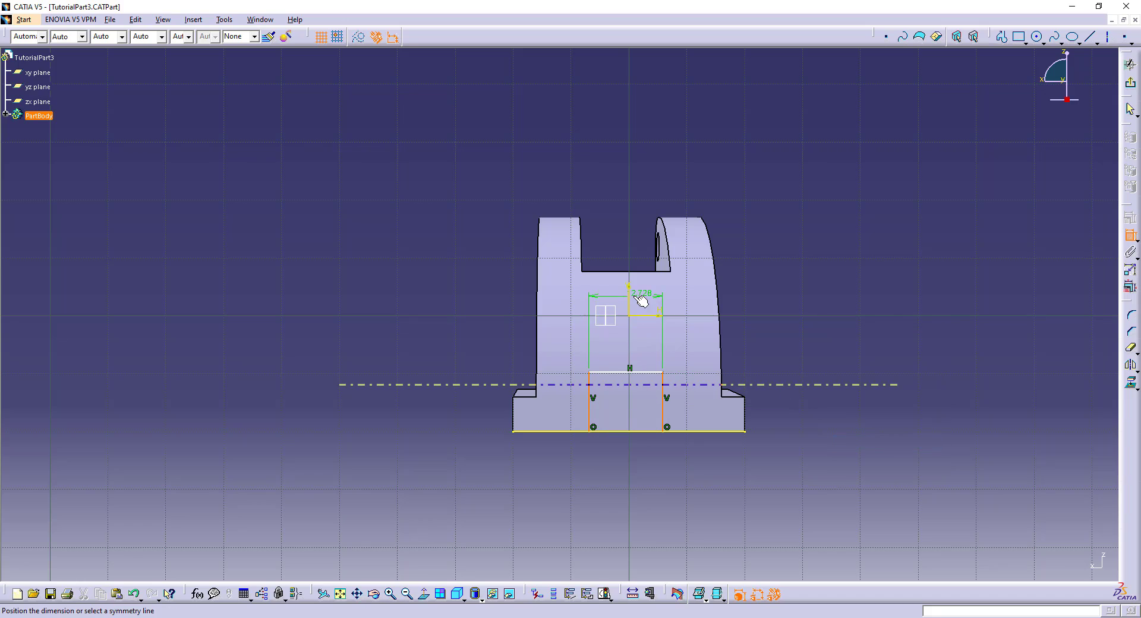
pyautogui.click(628, 297)
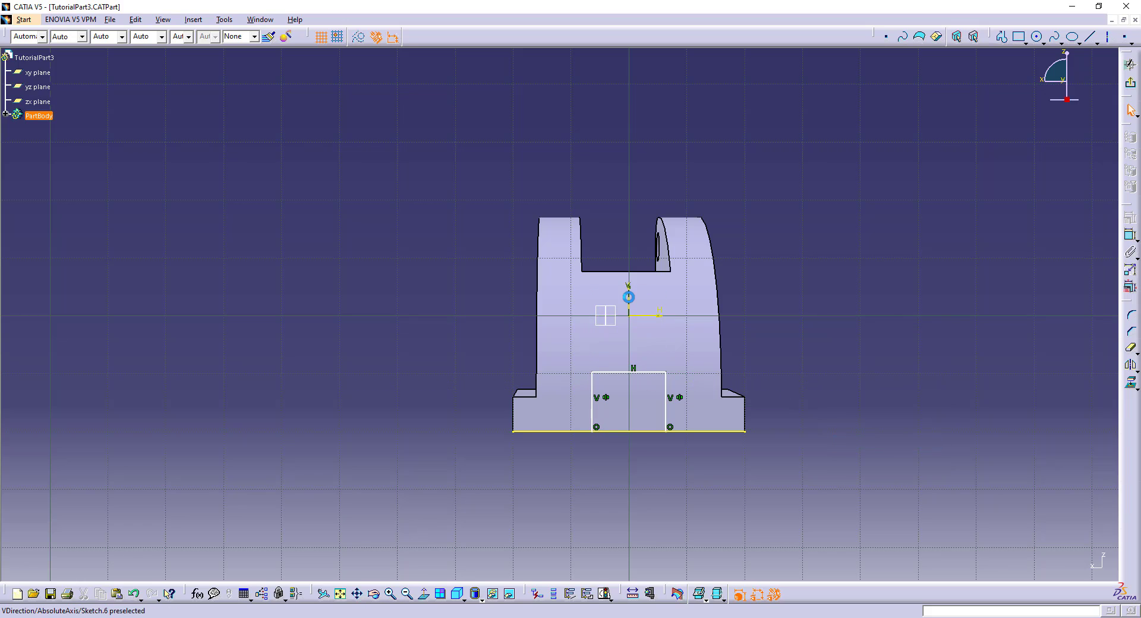
pyautogui.click(768, 416)
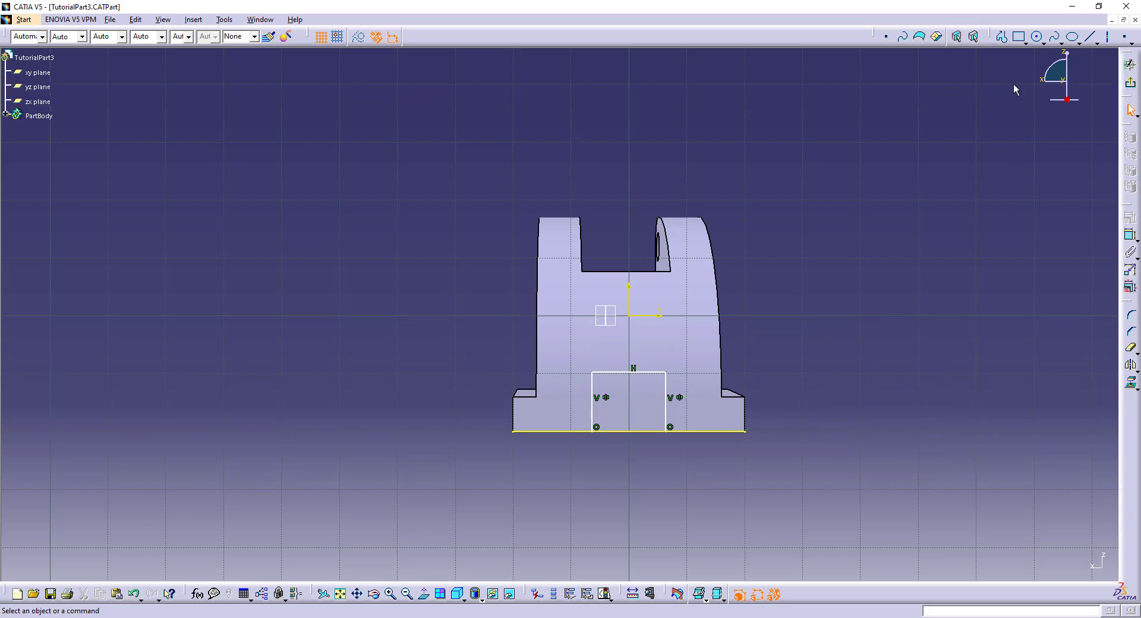
# - Trim the projected lower edge on both sides of the profile and check the foot notch's dimensions in the reference drawing
pyautogui.click(1129, 347)
pyautogui.click(703, 430)
pyautogui.click(558, 429)
pyautogui.hotkey('alt', 'Tab')
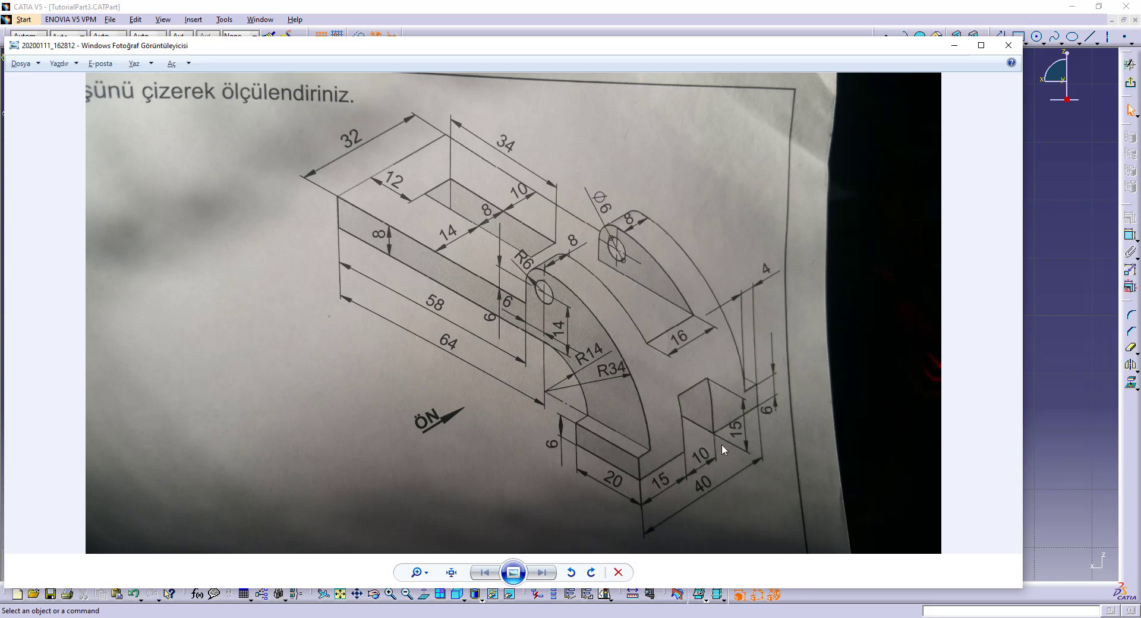
pyautogui.hotkey('alt', 'Tab')
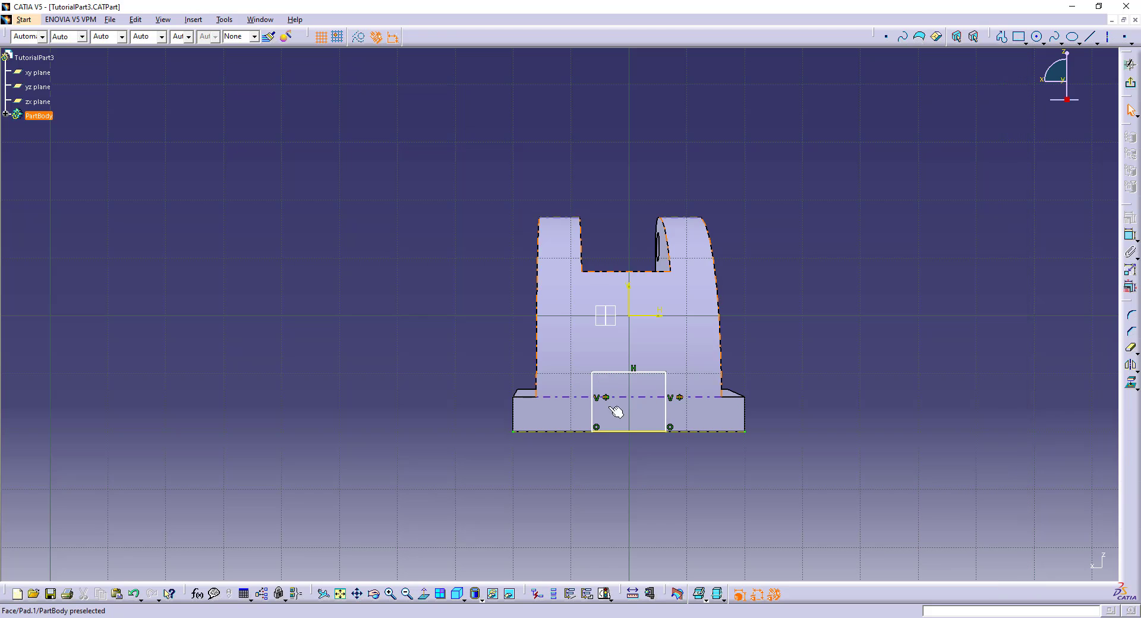
pyautogui.click(624, 431)
pyautogui.click(1131, 237)
pyautogui.click(693, 431)
pyautogui.press('Escape')
pyautogui.click(654, 373)
pyautogui.click(1132, 235)
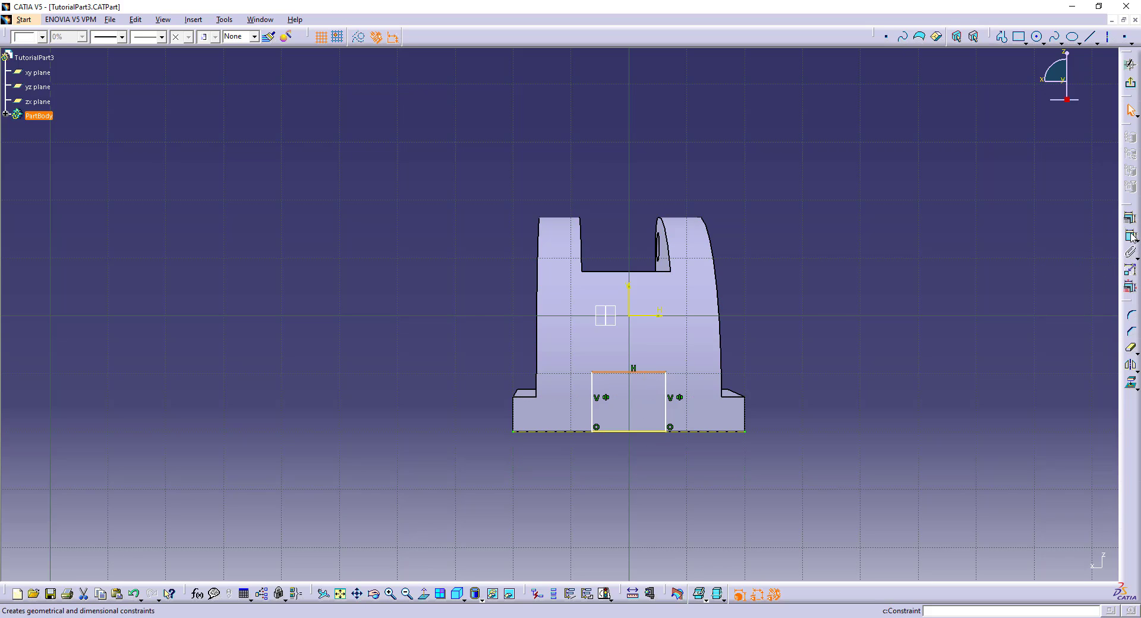
pyautogui.click(629, 384)
pyautogui.click(631, 335)
pyautogui.doubleClick(630, 335)
pyautogui.press('Return')
# - Dimension the width of the foot profile and set it to 10 mm
pyautogui.click(1131, 236)
pyautogui.click(635, 372)
pyautogui.click(767, 359)
pyautogui.doubleClick(767, 358)
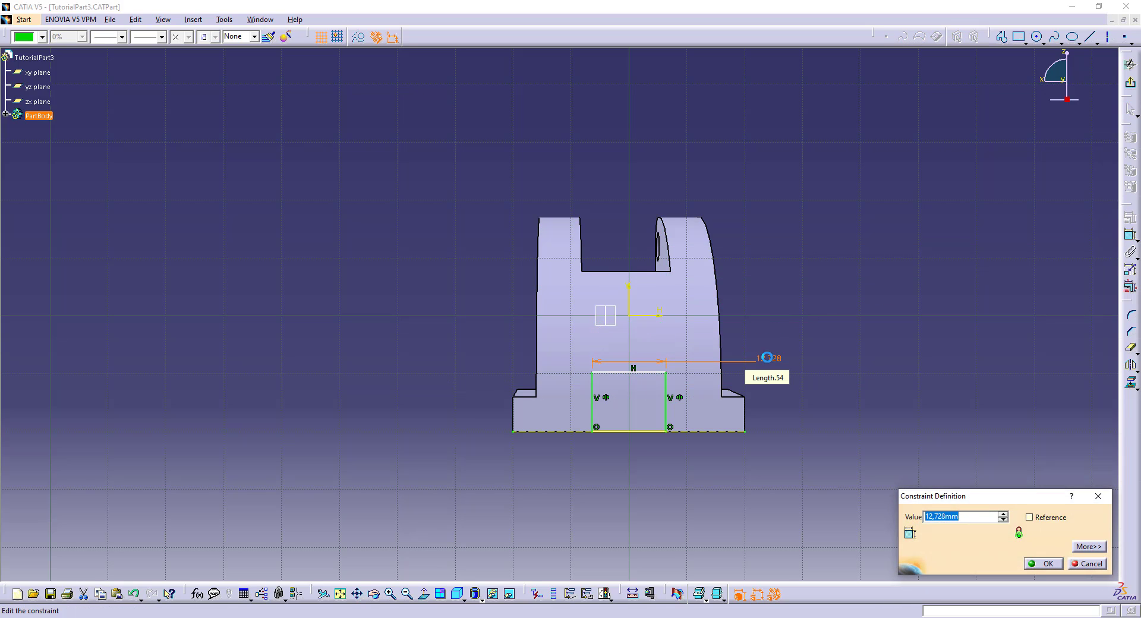
pyautogui.write('10')
pyautogui.press('Return')
# - Dimension the height of the foot profile and set it to 15 mm, per the reference drawing
pyautogui.hotkey('alt', 'Tab')
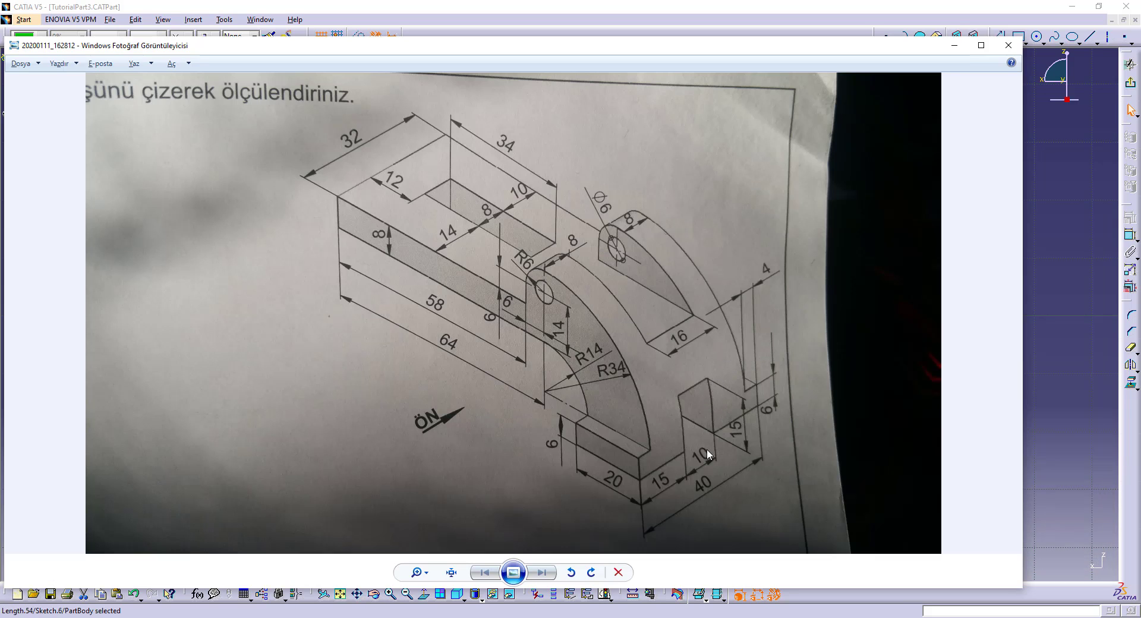
pyautogui.hotkey('alt', 'Tab')
pyautogui.click(1131, 237)
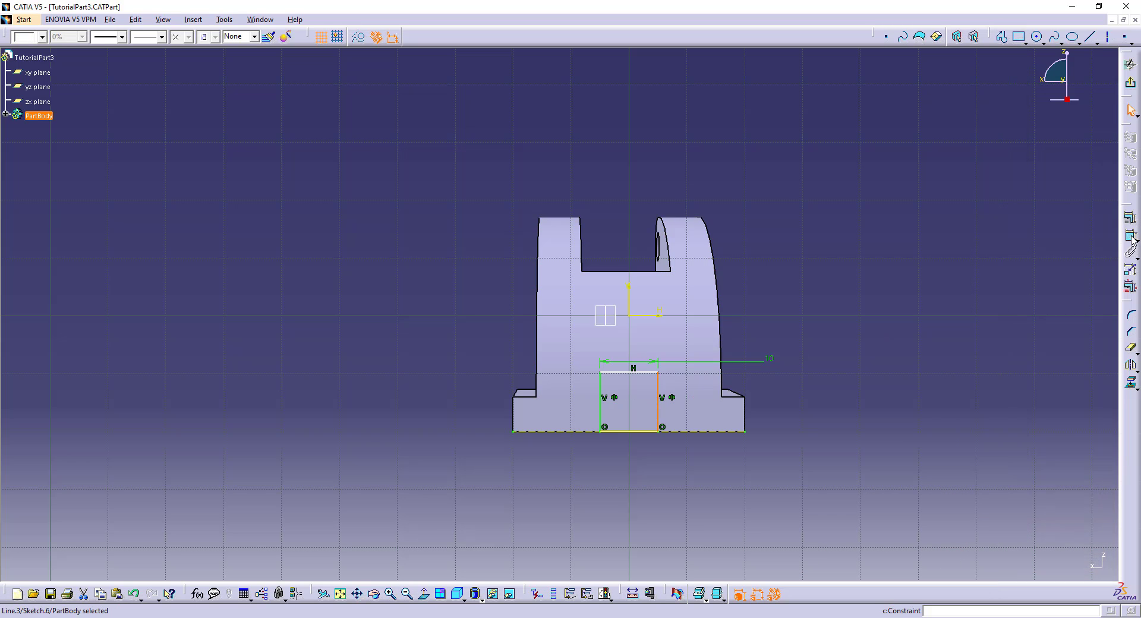
pyautogui.click(800, 408)
pyautogui.doubleClick(793, 402)
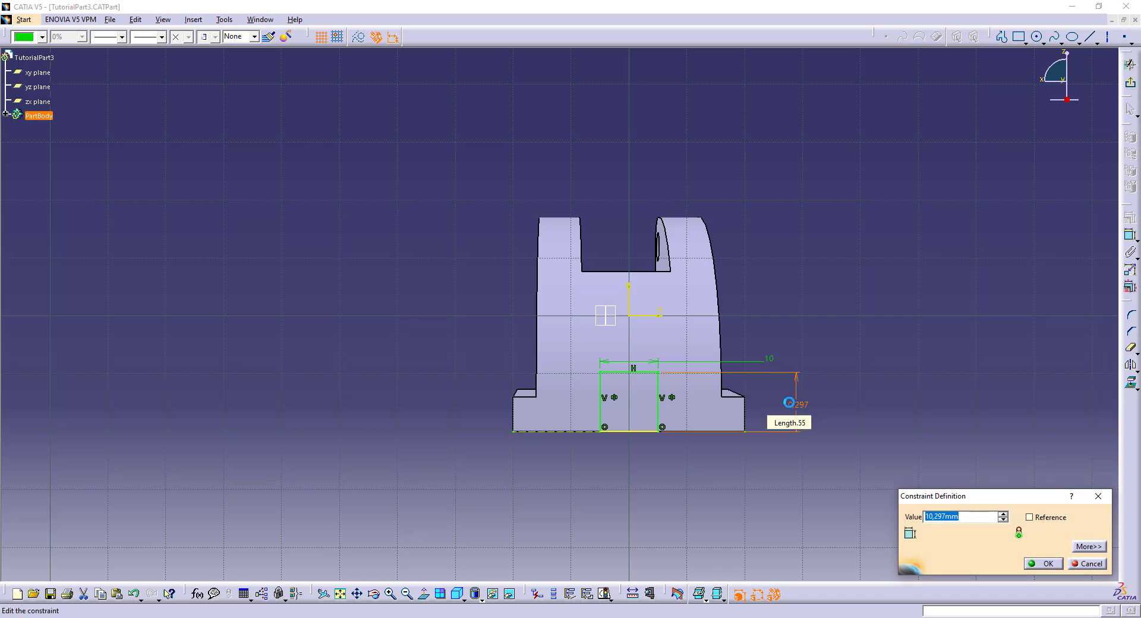
pyautogui.write('15')
pyautogui.press('Return')
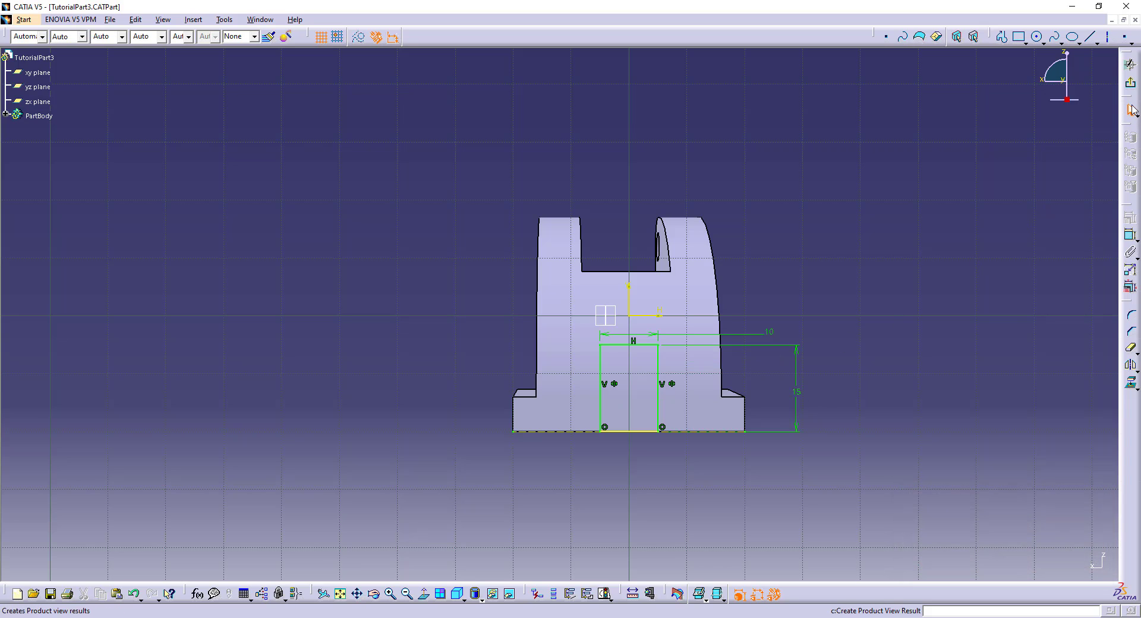
# - Exit the sketch and cut the 10 by 15 mm profile through the foot with an Up to next pocket
pyautogui.click(1132, 107)
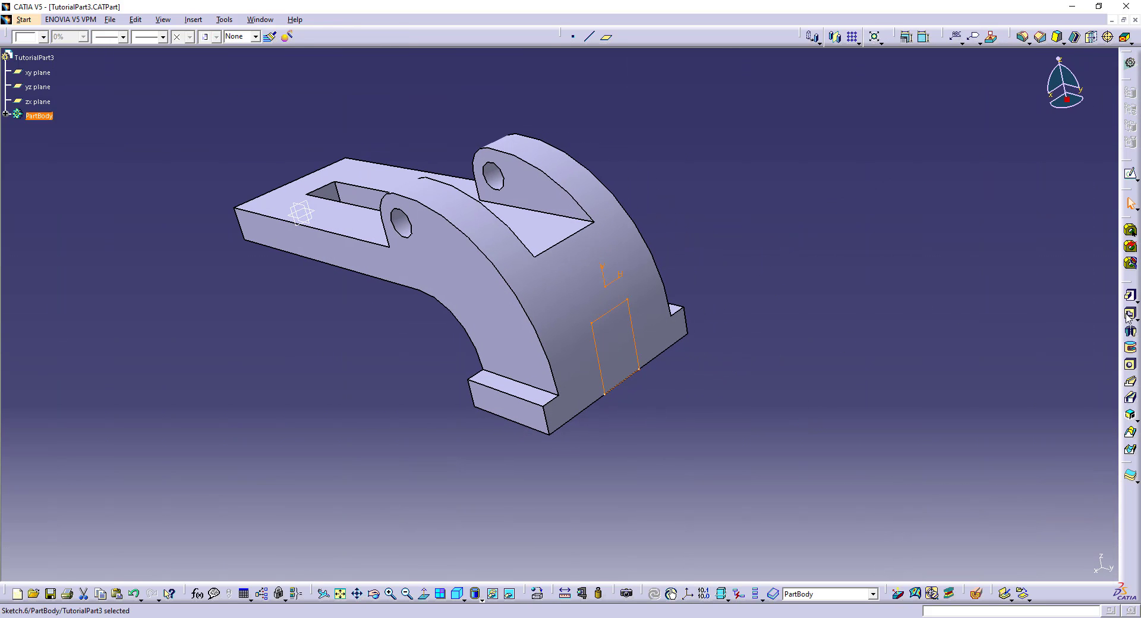
pyautogui.click(1131, 315)
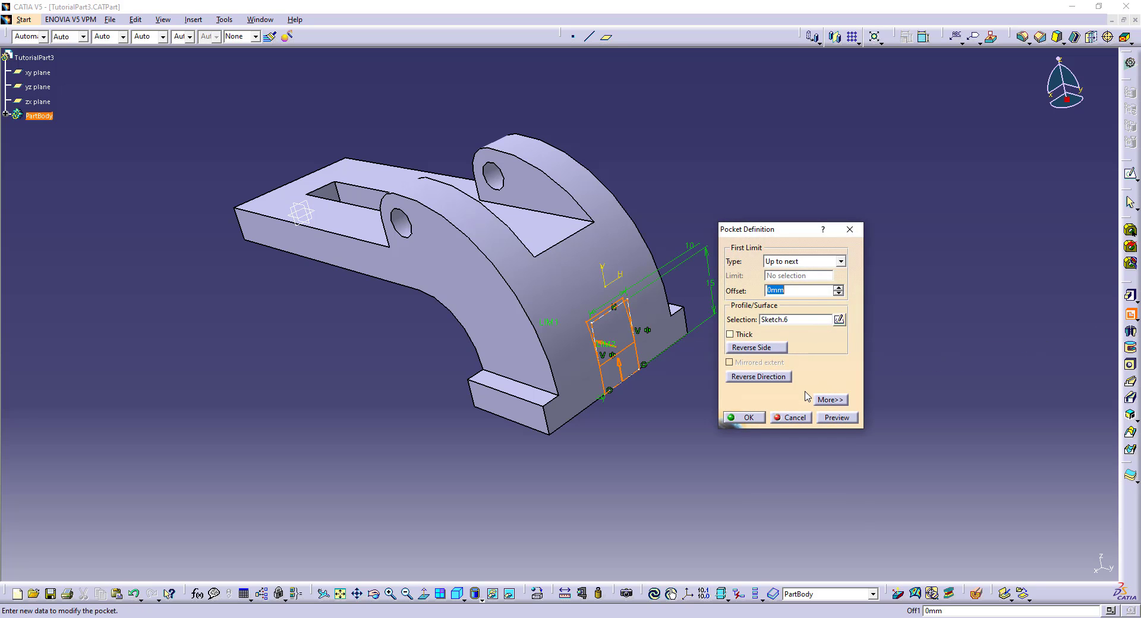
pyautogui.moveTo(530, 471); pyautogui.dragTo(679, 370, button='middle')
pyautogui.click(746, 418)
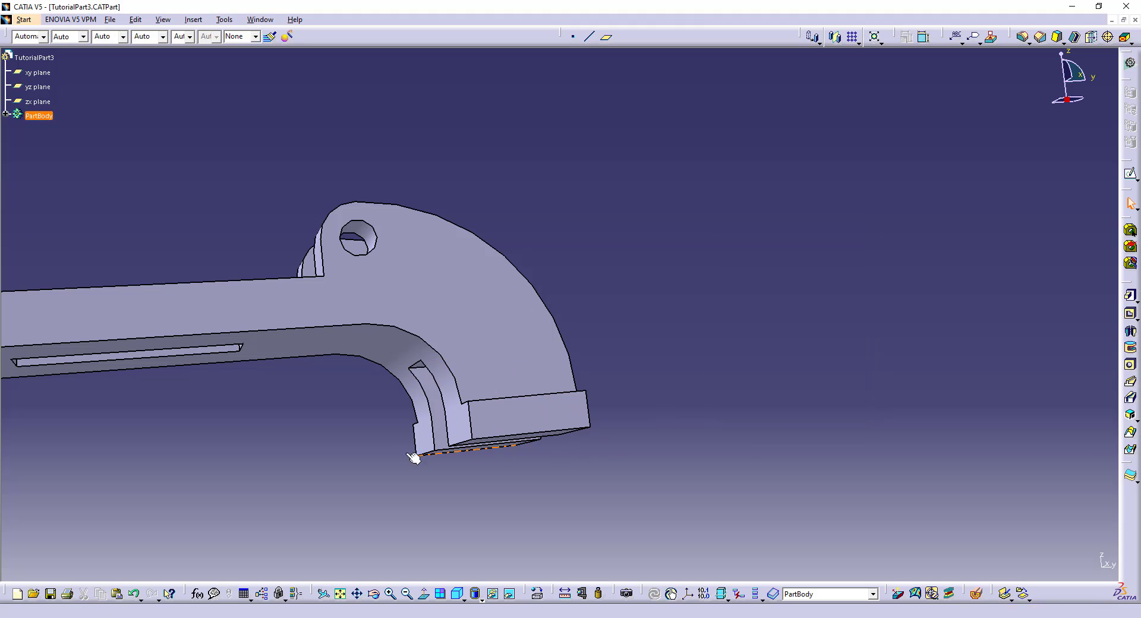
# - Inspect the bracket from several sides and compare it with the reference drawing
pyautogui.moveTo(331, 458); pyautogui.dragTo(670, 321, button='middle')
pyautogui.moveTo(557, 198); pyautogui.dragTo(496, 357, button='middle')
pyautogui.hotkey('alt', 'Tab')
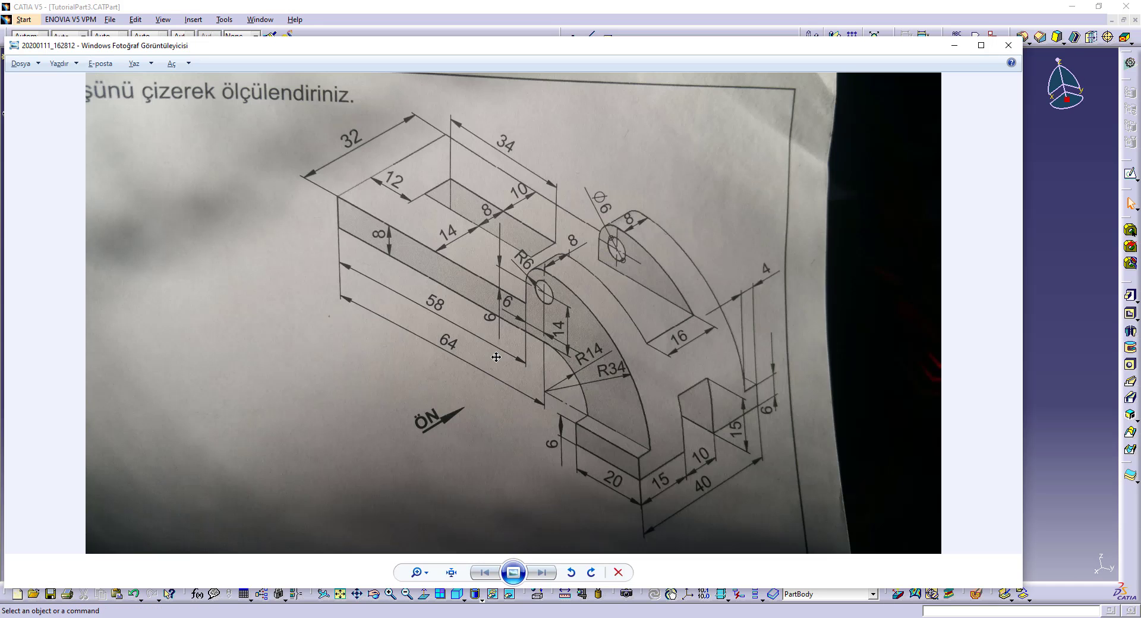
pyautogui.hotkey('alt', 'Tab')
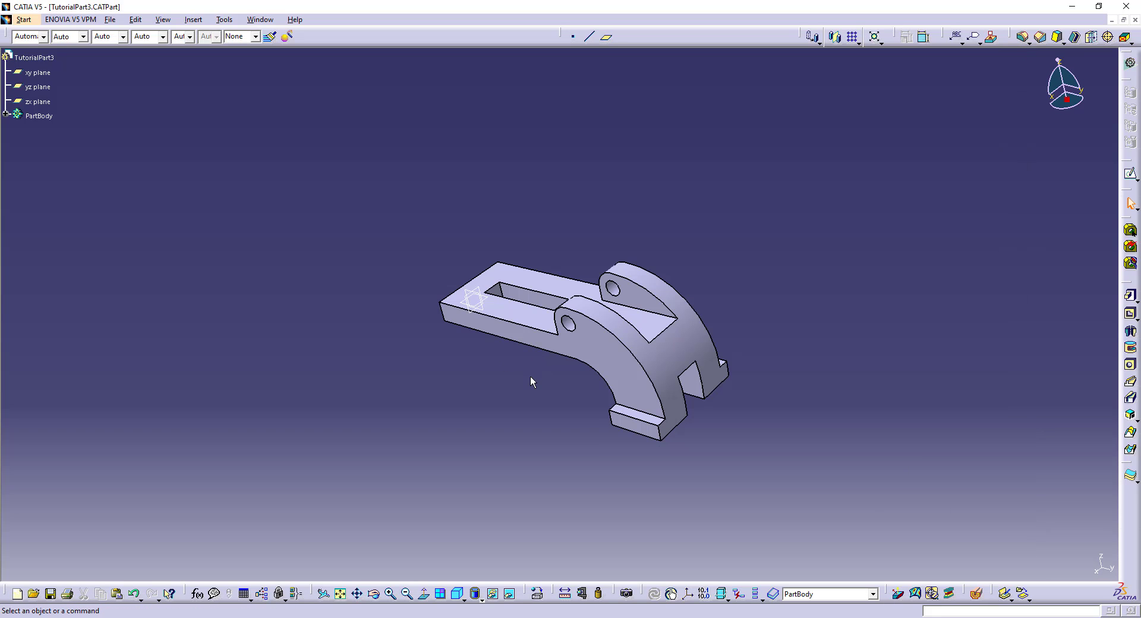